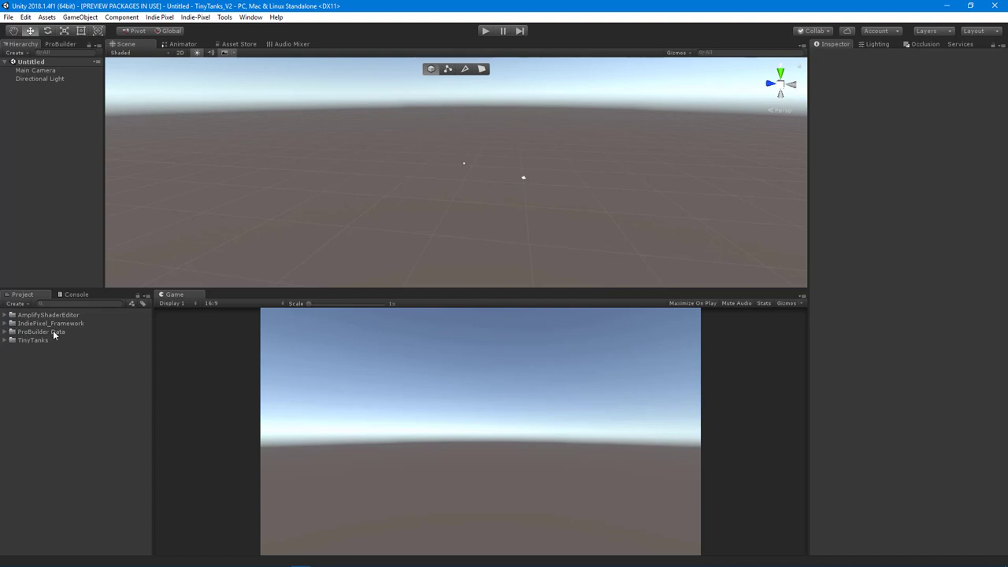
Review the packages installed in the project with the Package Manager, including Post-processing and ProBuilder
click(250, 16)
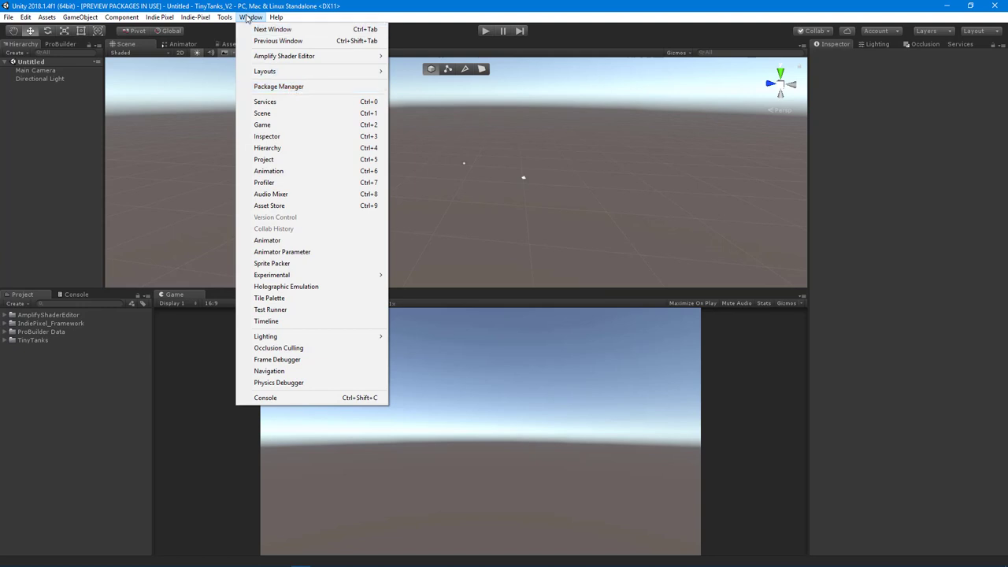
click(278, 88)
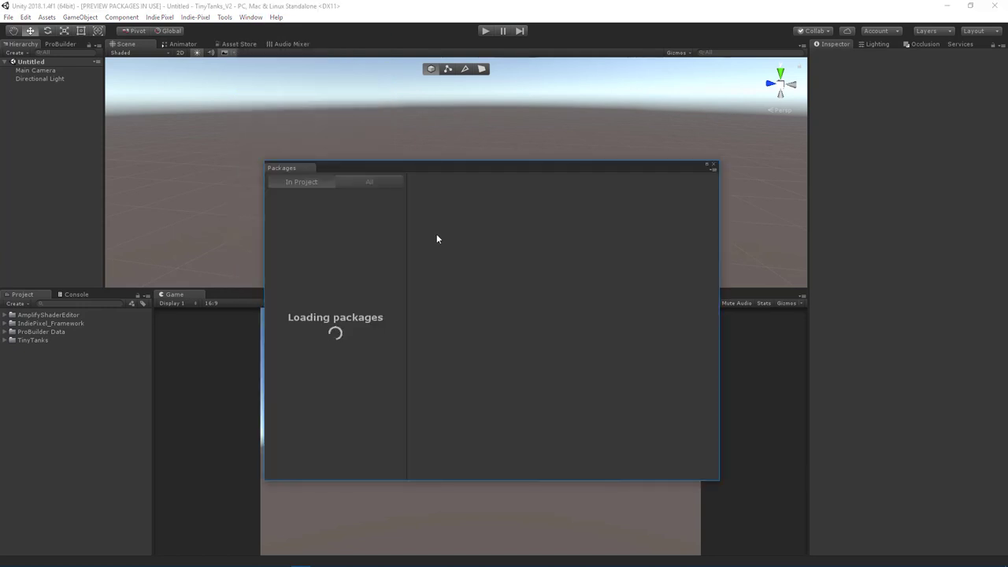
drag(436, 167, 426, 164)
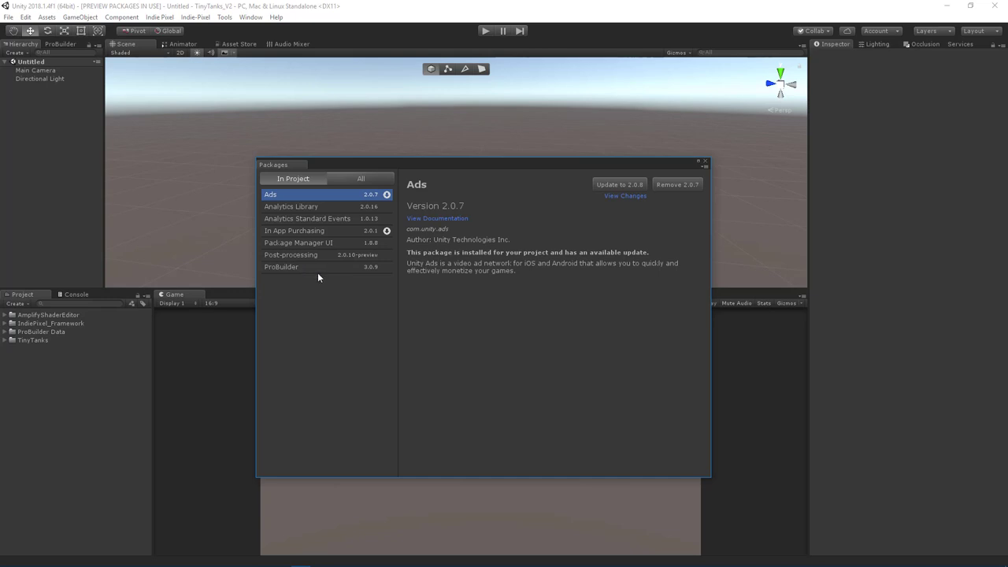
drag(331, 169, 336, 156)
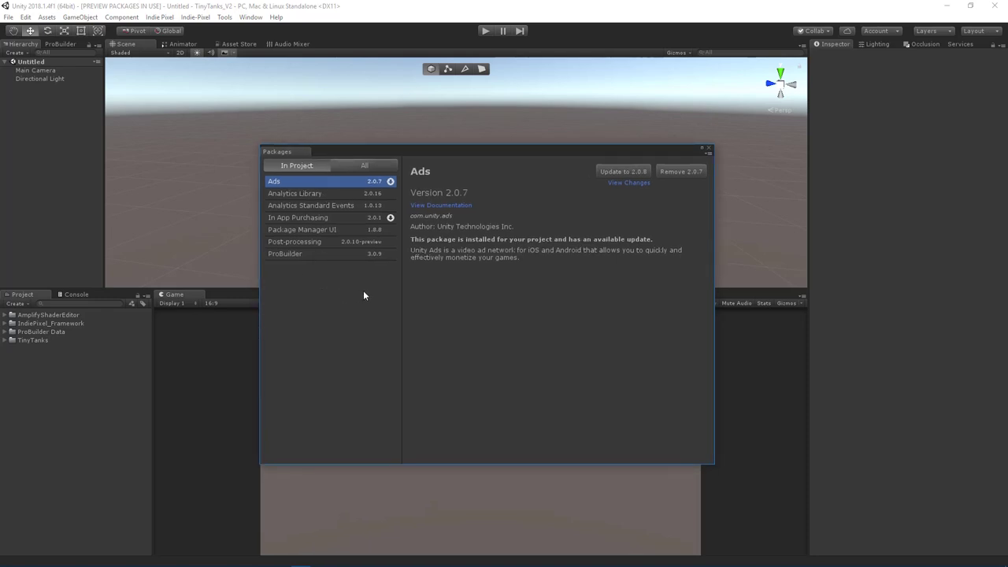
click(709, 147)
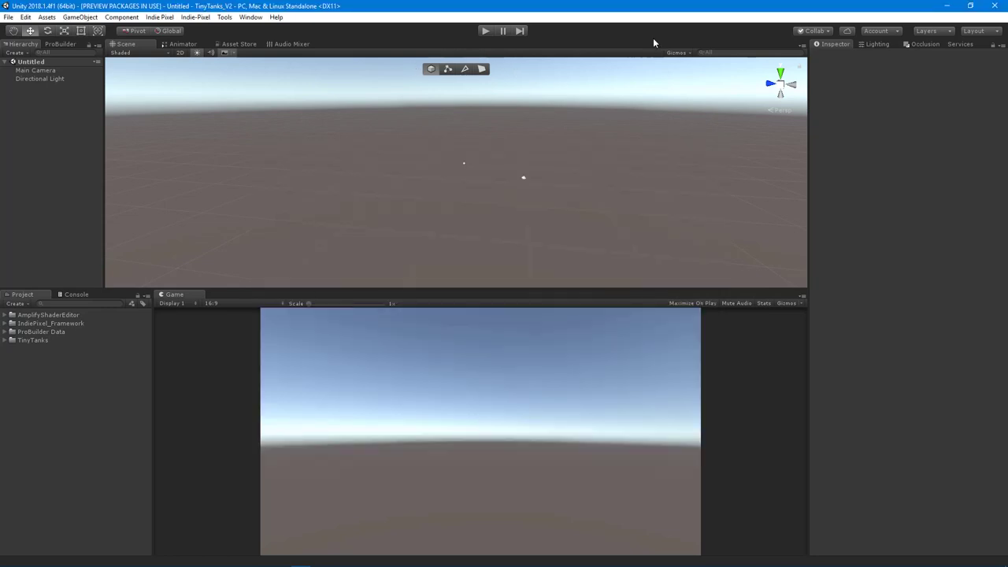
Create a new folder named Tank_Controller at the root of the project's assets
right_click(40, 401)
mouse_move(118, 180)
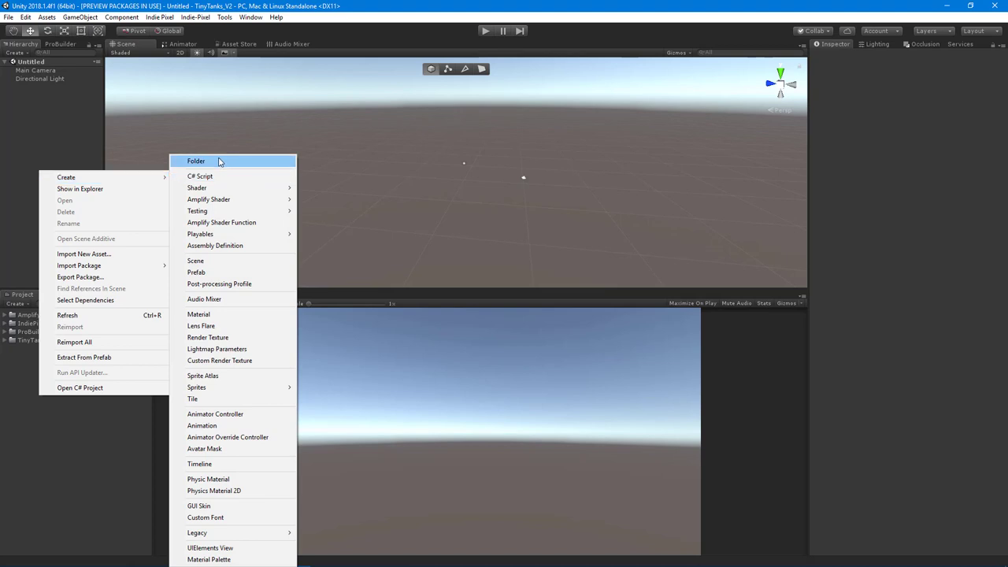
click(211, 161)
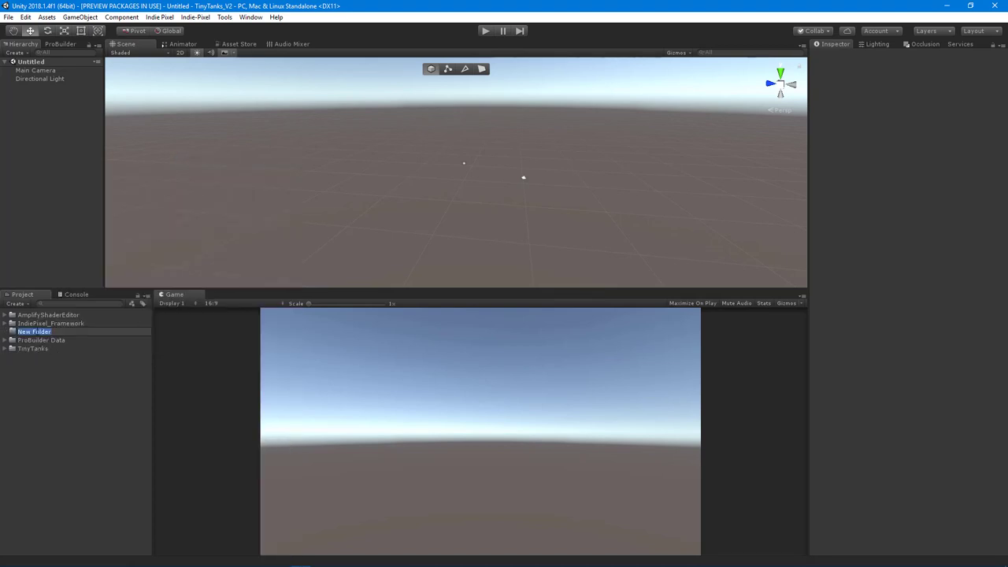
text(Tank_Controller)
key(Return)
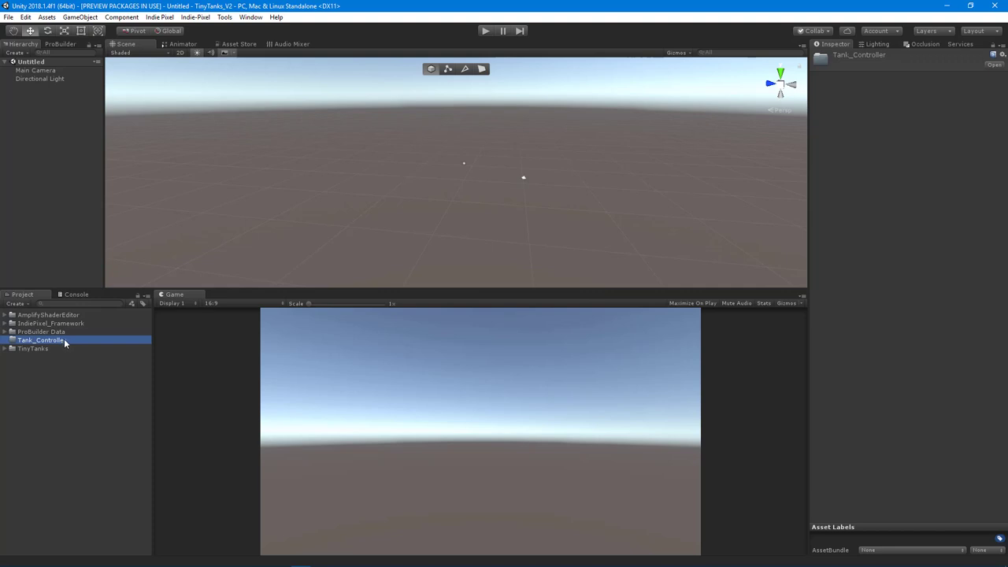
Expand the TinyTanks folder for reference and create an Art subfolder inside Tank_Controller
click(5, 349)
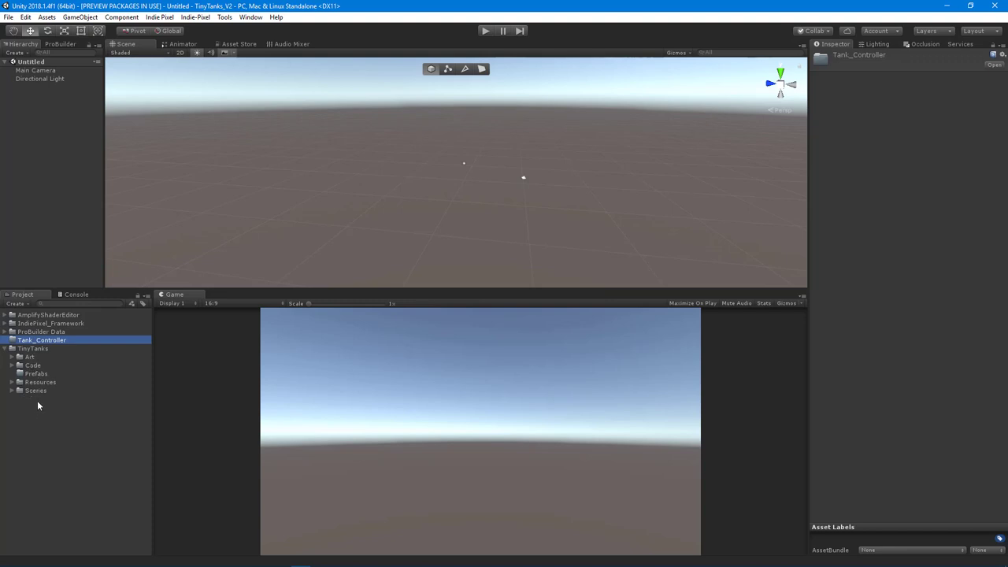
right_click(36, 343)
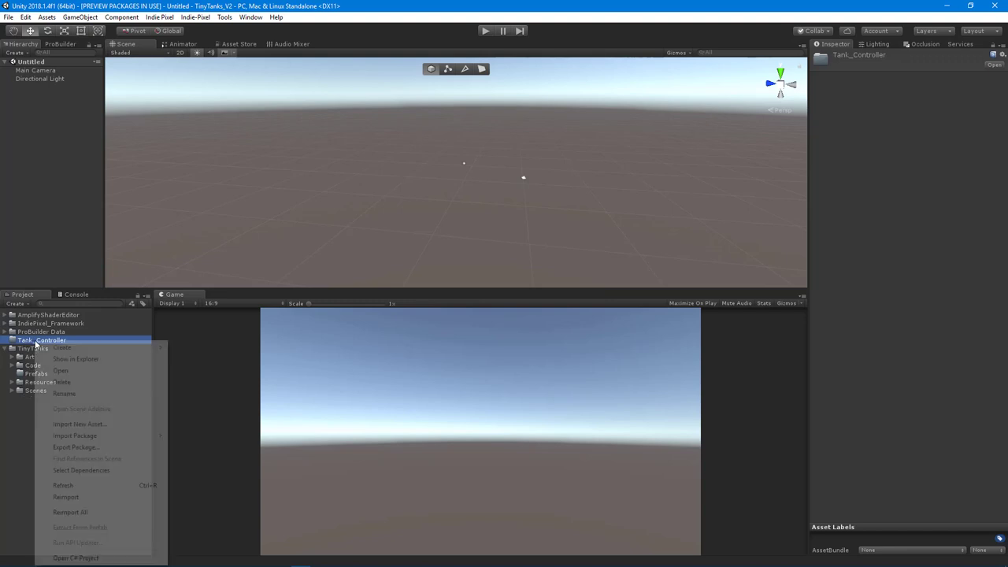
mouse_move(65, 351)
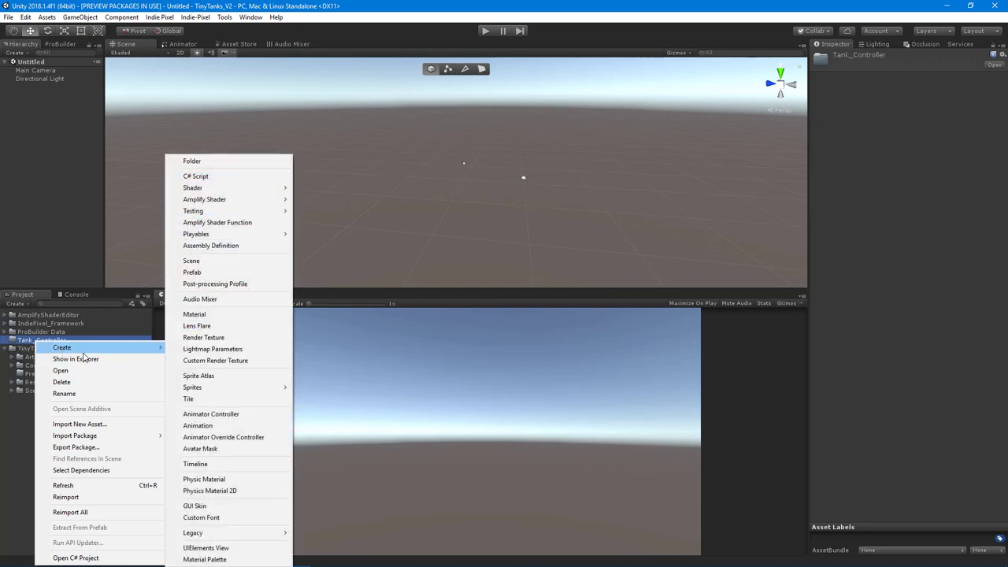
click(200, 161)
key(BackSpace)
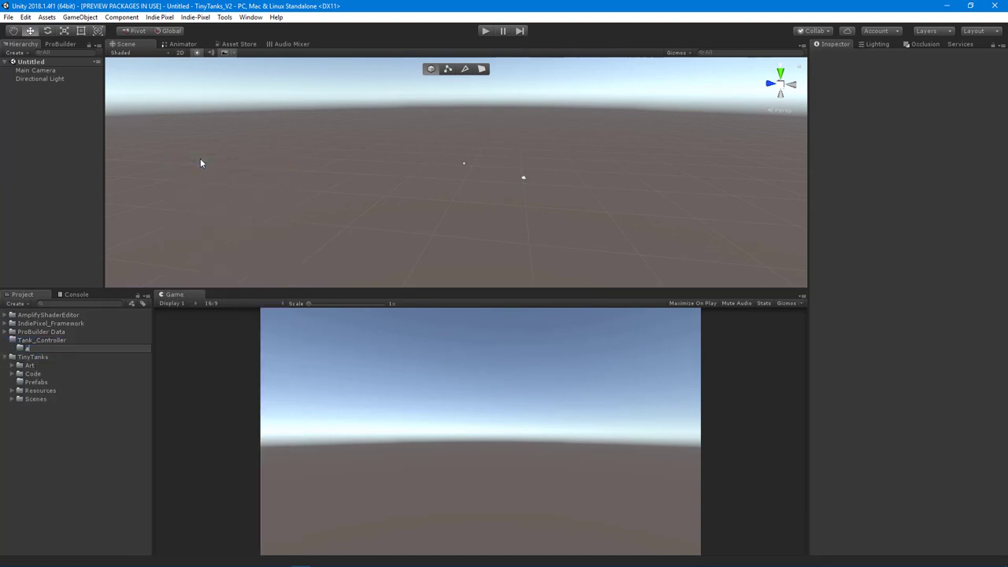
text(Art)
key(Return)
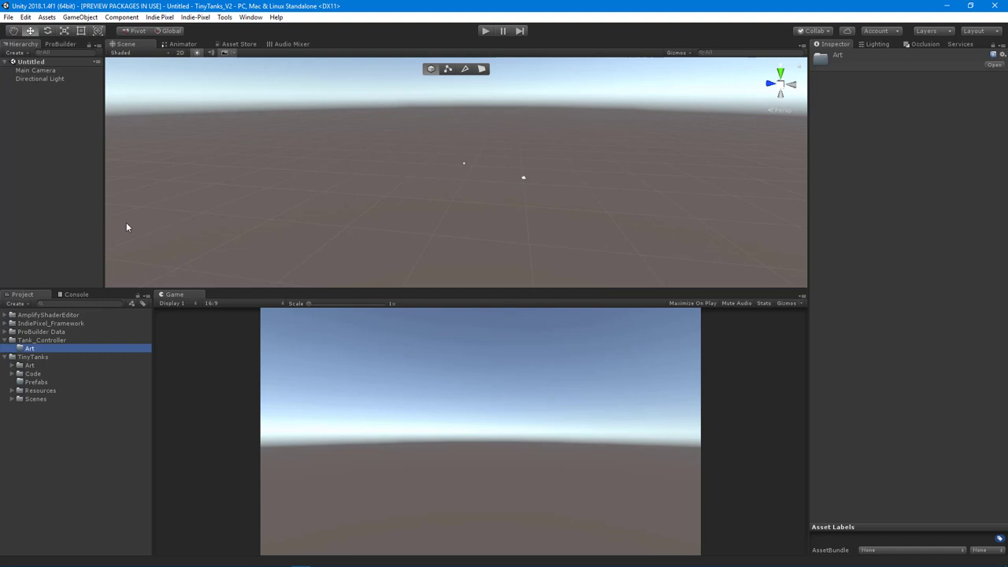
Create a subfolder named Code inside the Tank_Controller folder
click(57, 341)
right_click(58, 341)
mouse_move(118, 345)
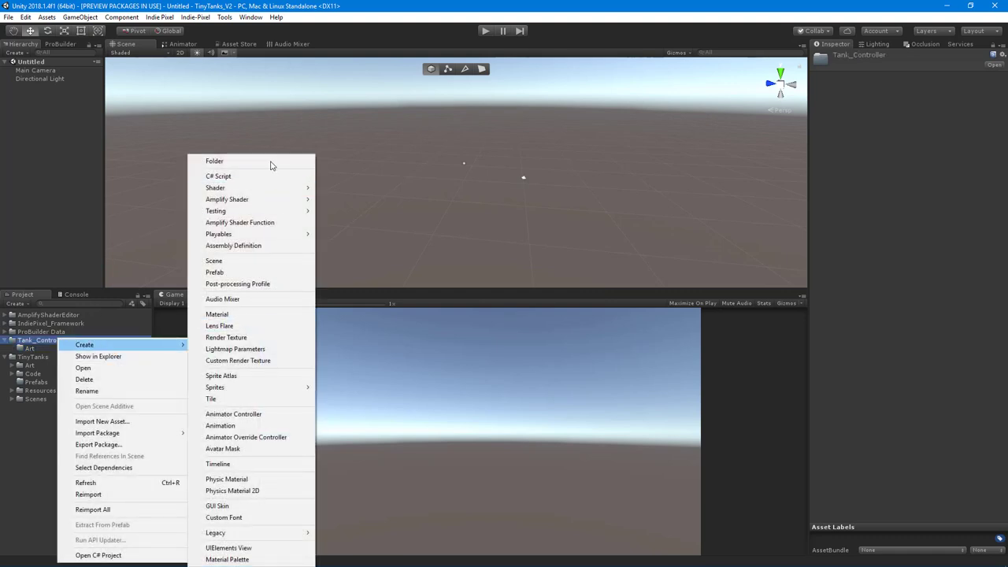
click(254, 162)
text(Code)
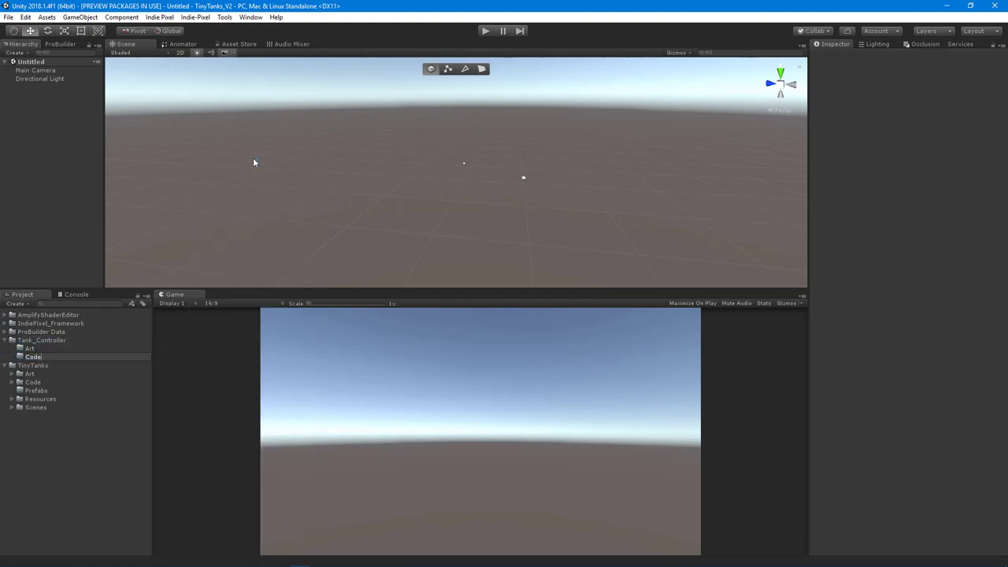
key(Return)
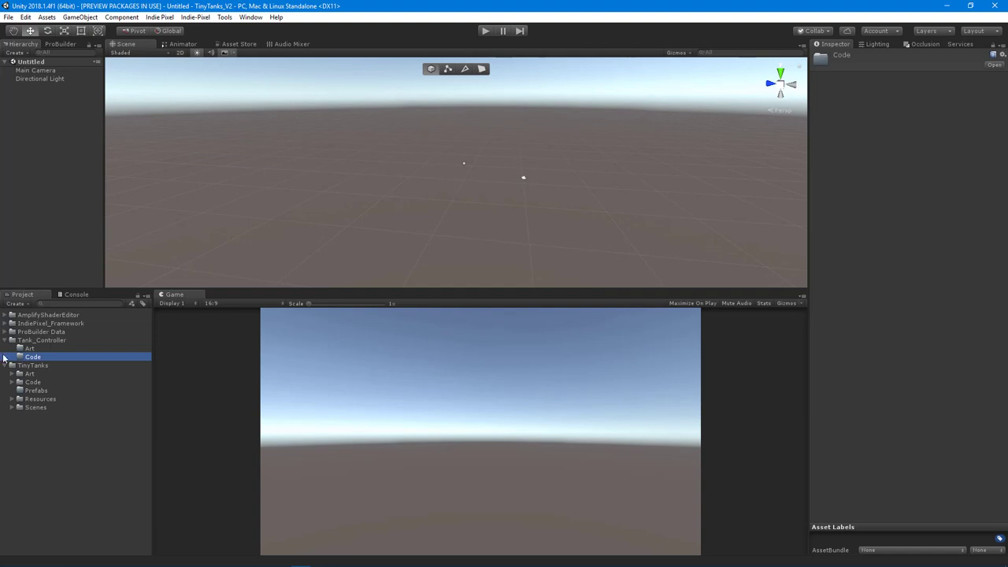
Create a subfolder named Prefabs inside the Tank_Controller folder
right_click(45, 342)
mouse_move(66, 346)
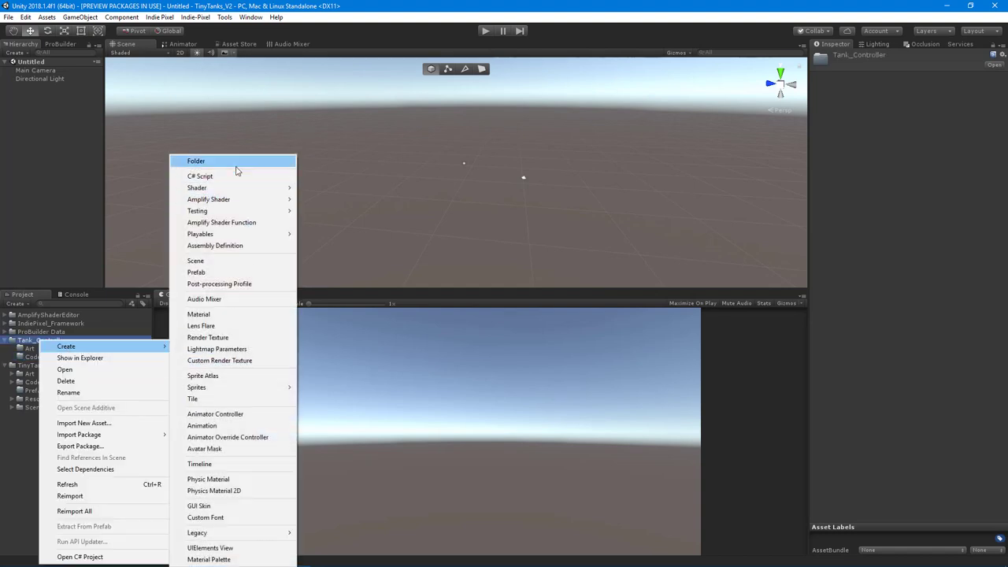
click(236, 162)
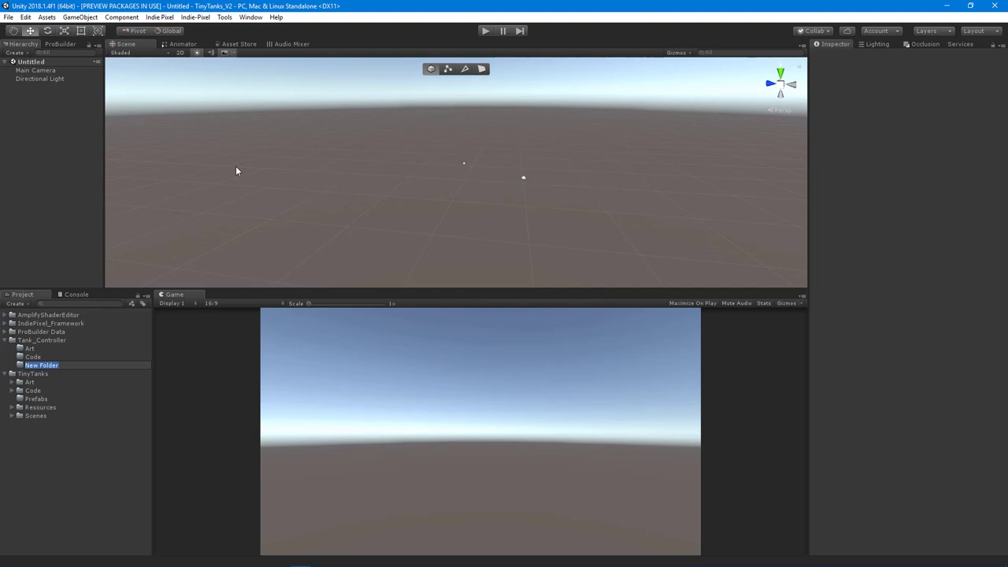
text(Prefabs)
key(Return)
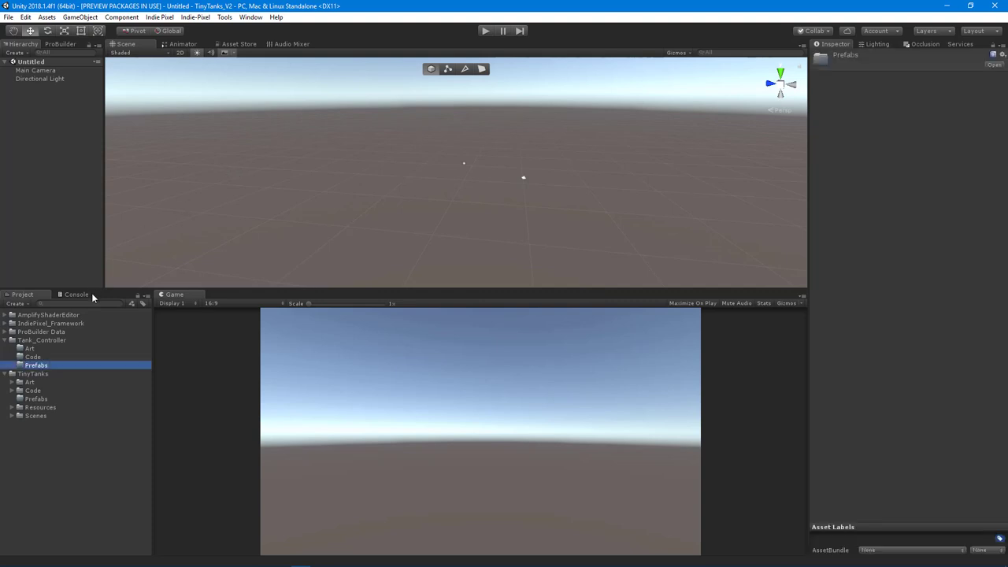
Create a subfolder named Scenes inside Tank_Controller and collapse the TinyTanks folder
right_click(55, 341)
mouse_move(131, 347)
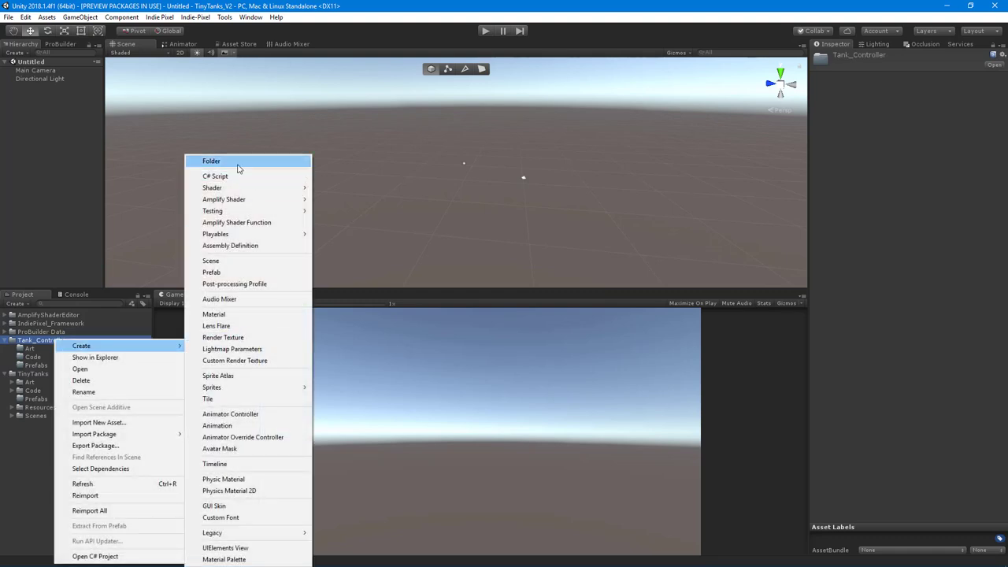
click(239, 162)
text(Sc)
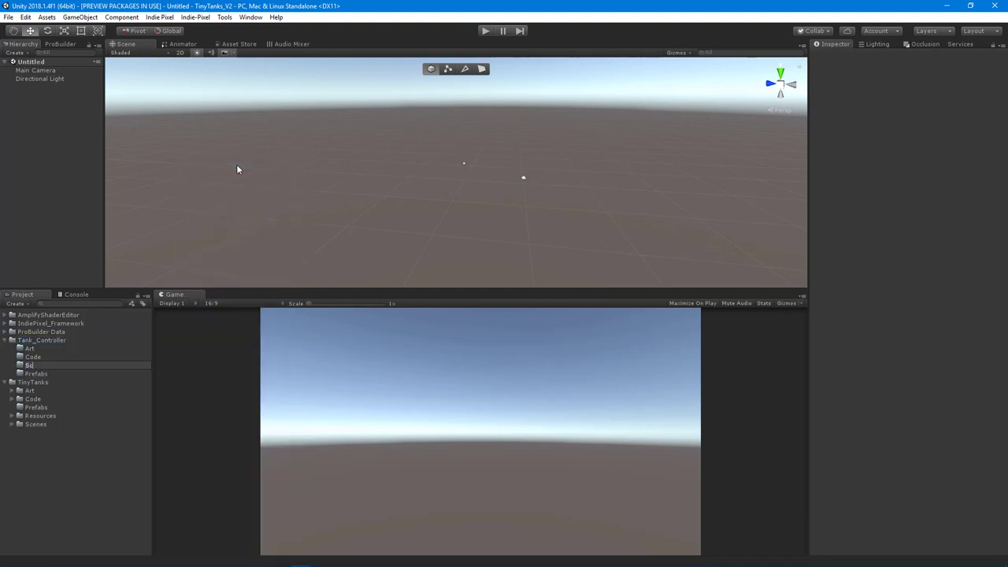
text(enes)
key(Return)
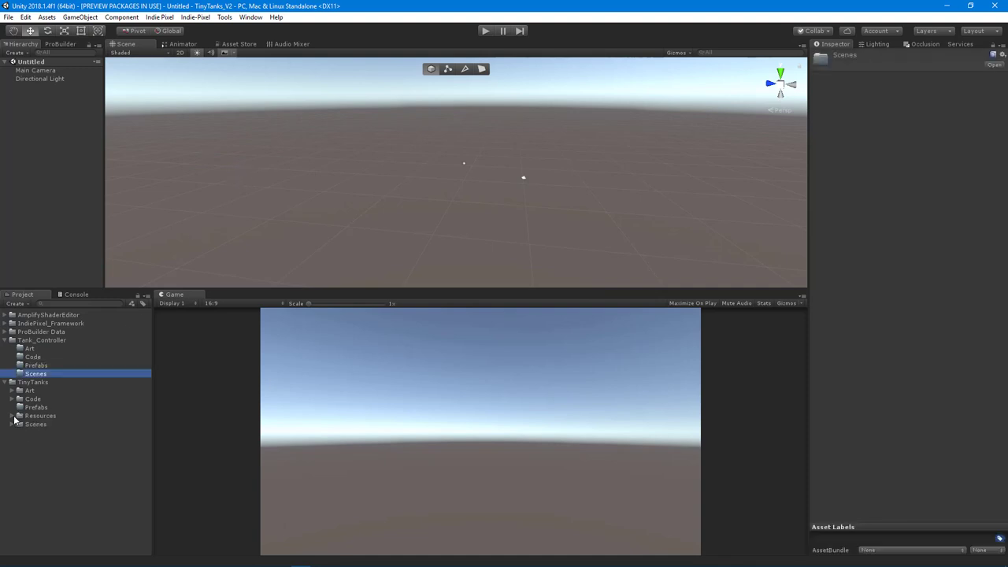
click(6, 382)
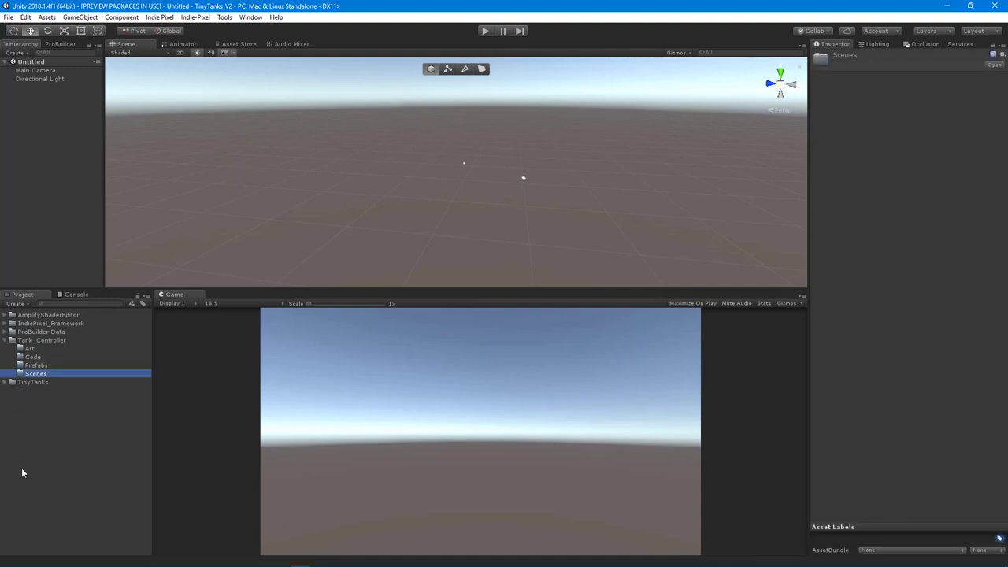
click(66, 441)
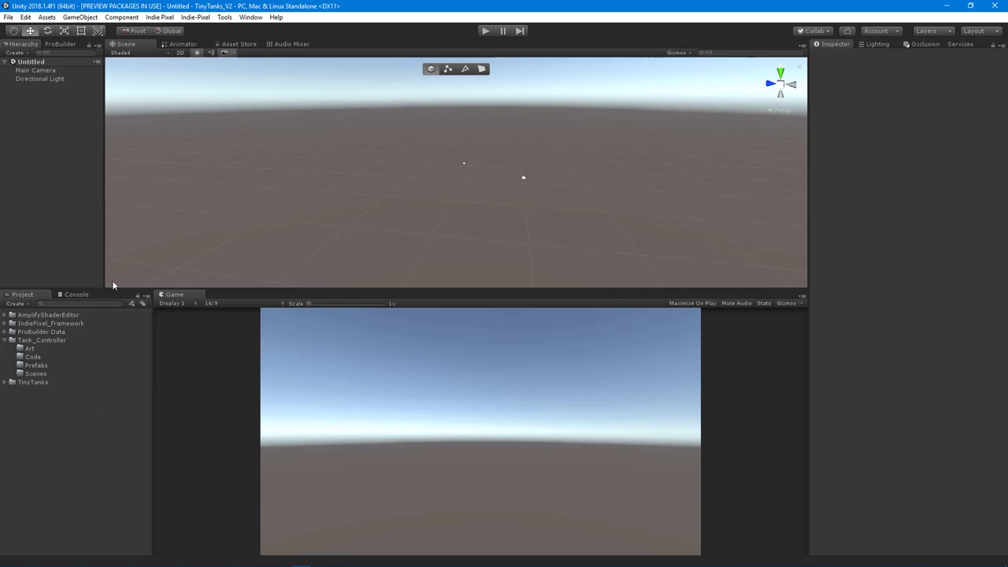
Resize the editor layout to make the Hierarchy slightly wider and the Scene view taller
drag(104, 164, 119, 178)
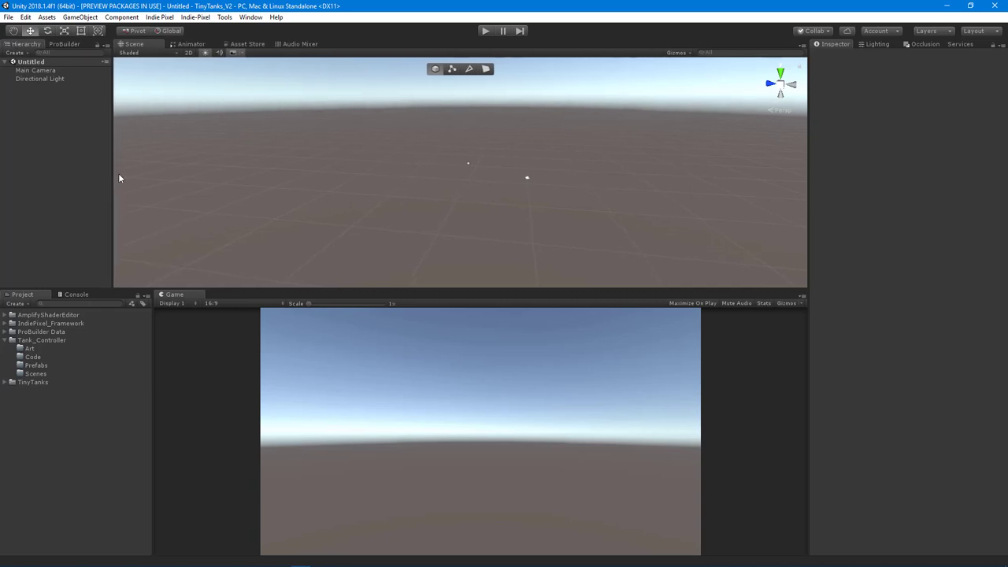
drag(429, 288, 429, 306)
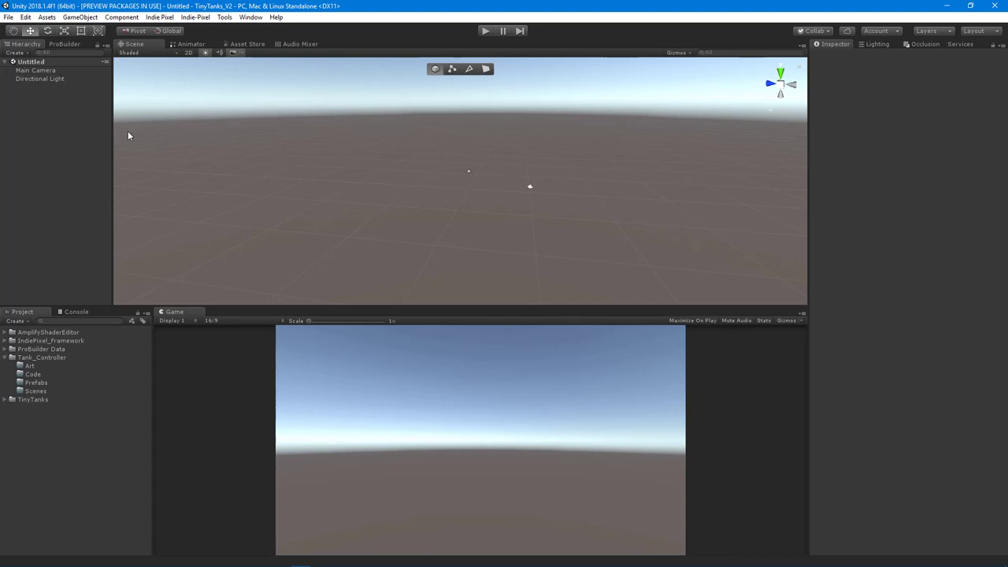
drag(112, 135, 121, 134)
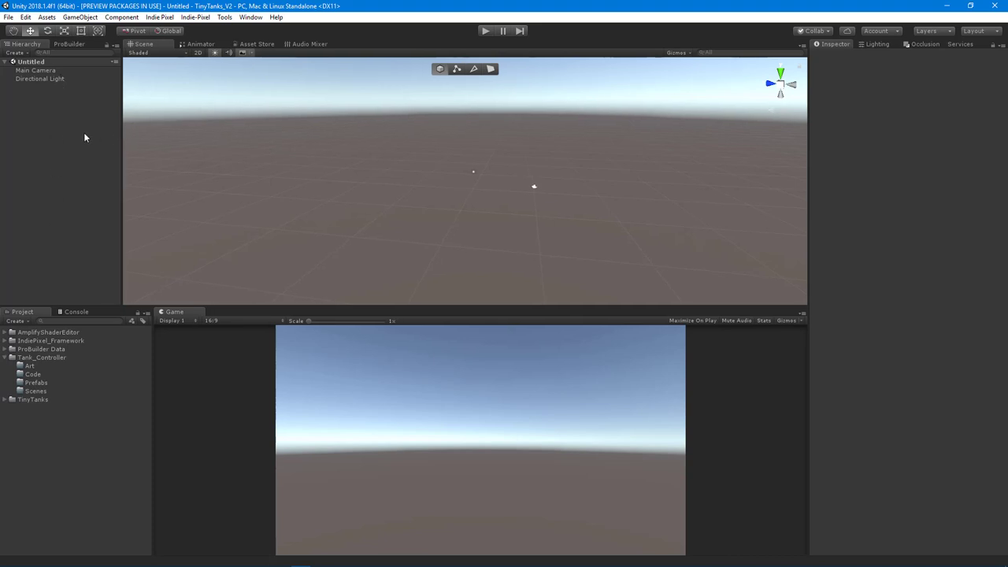
Add an empty game object to the scene, widen the Inspector and rename the object Level_GRP
right_click(52, 102)
click(96, 192)
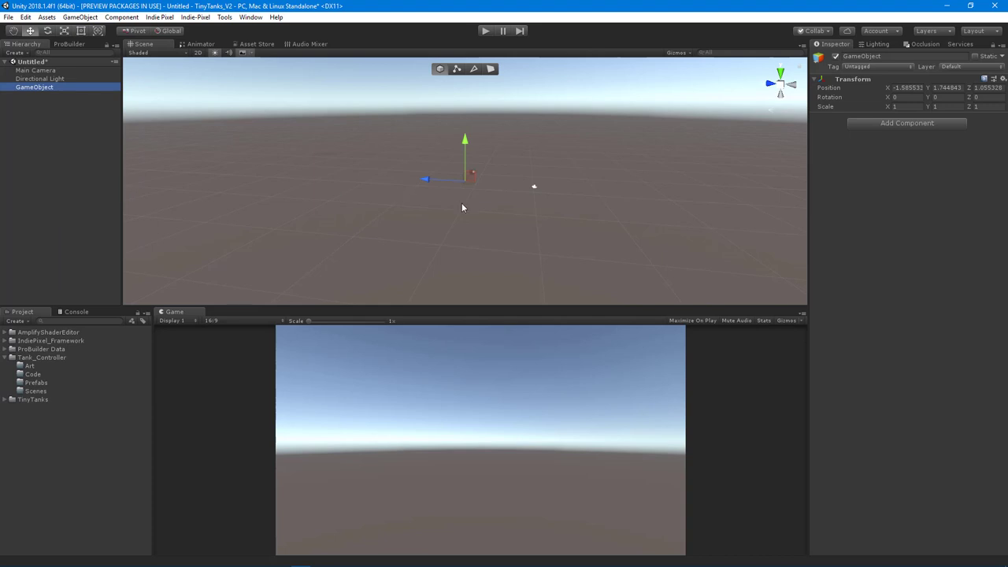
alt+drag(461, 202, 540, 200)
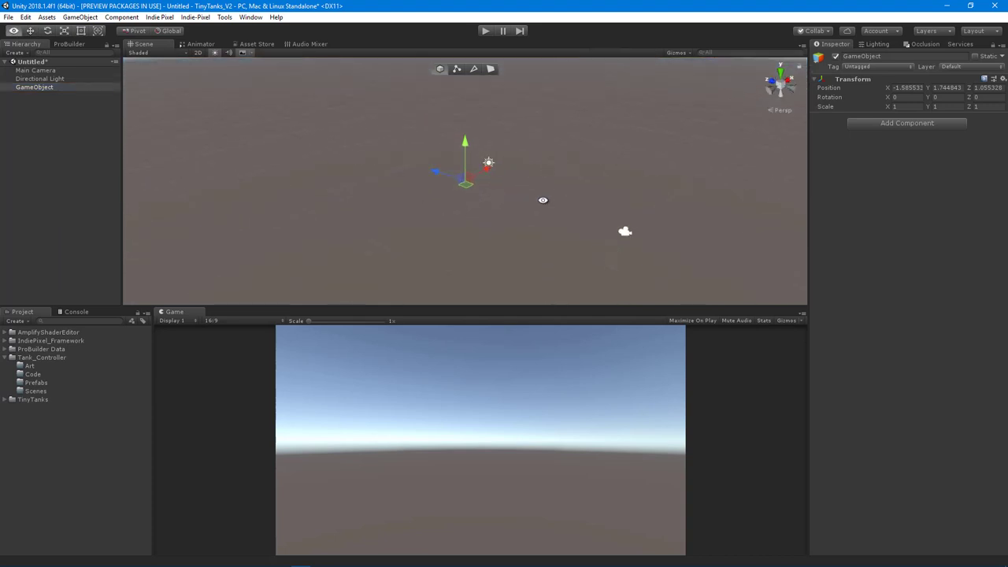
drag(810, 247, 778, 241)
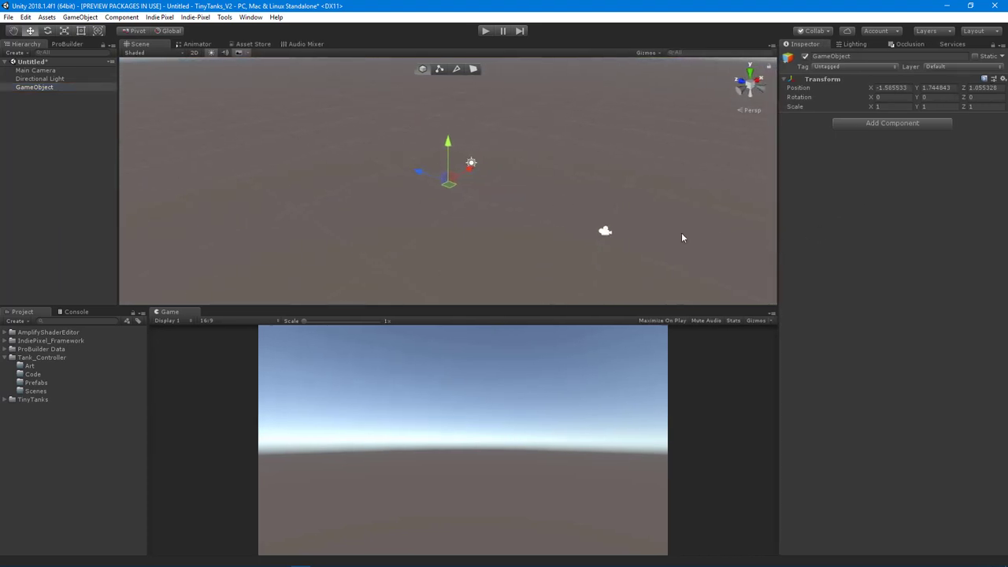
alt+drag(617, 159, 306, 110)
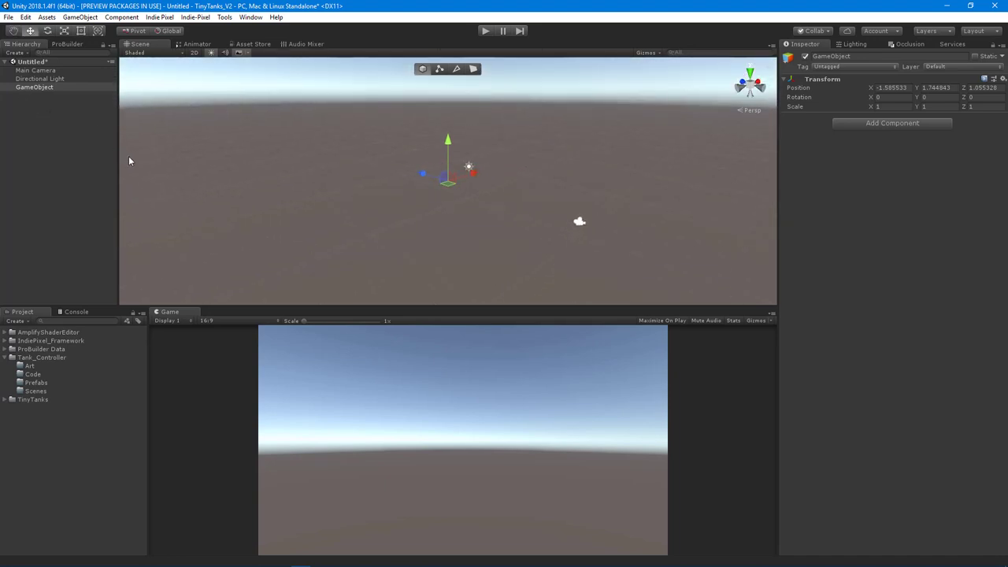
click(41, 87)
click(42, 87)
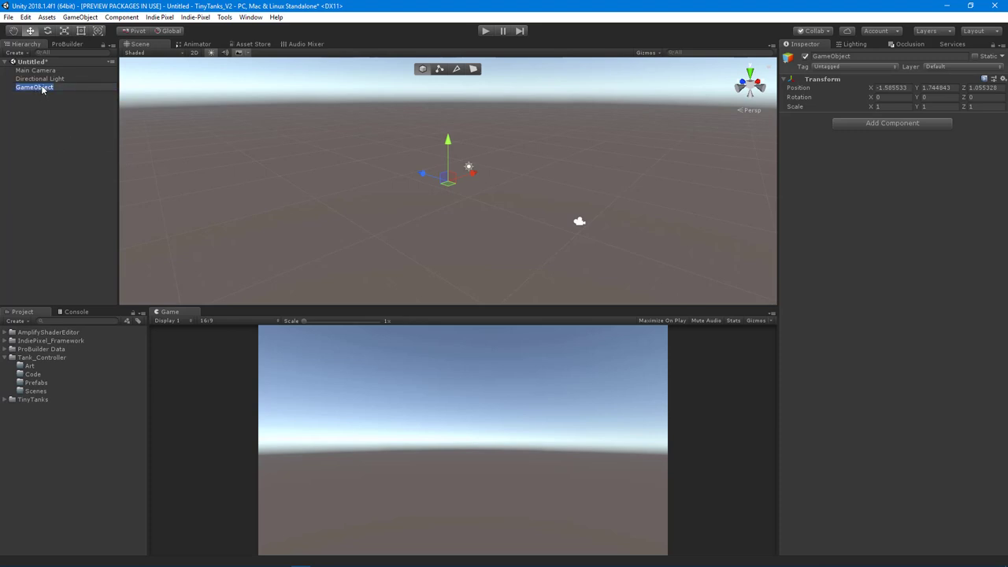
text(Level_GRP)
key(Return)
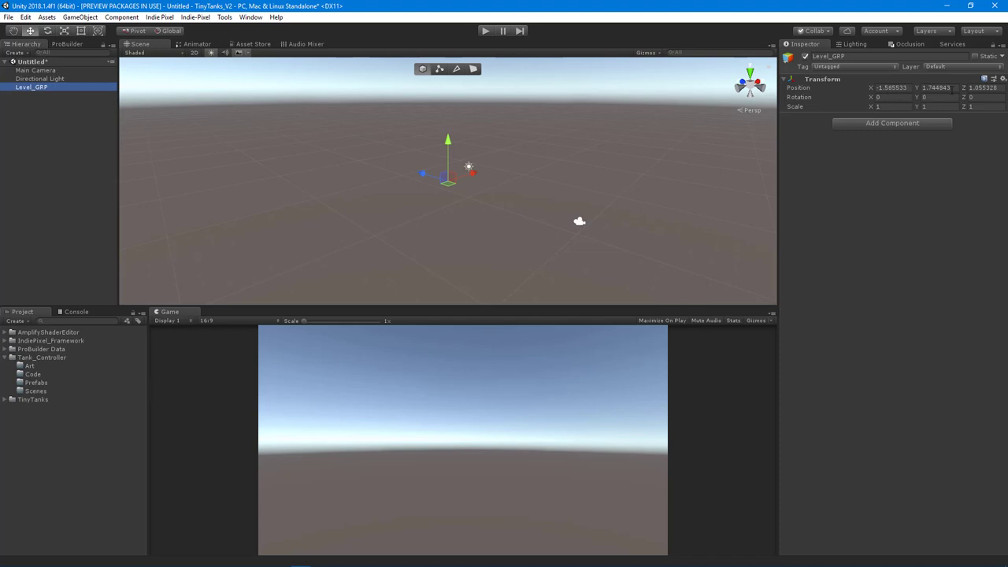
Reset the Transform of Level_GRP so that its position is 0, 0, 0
click(1003, 79)
click(946, 94)
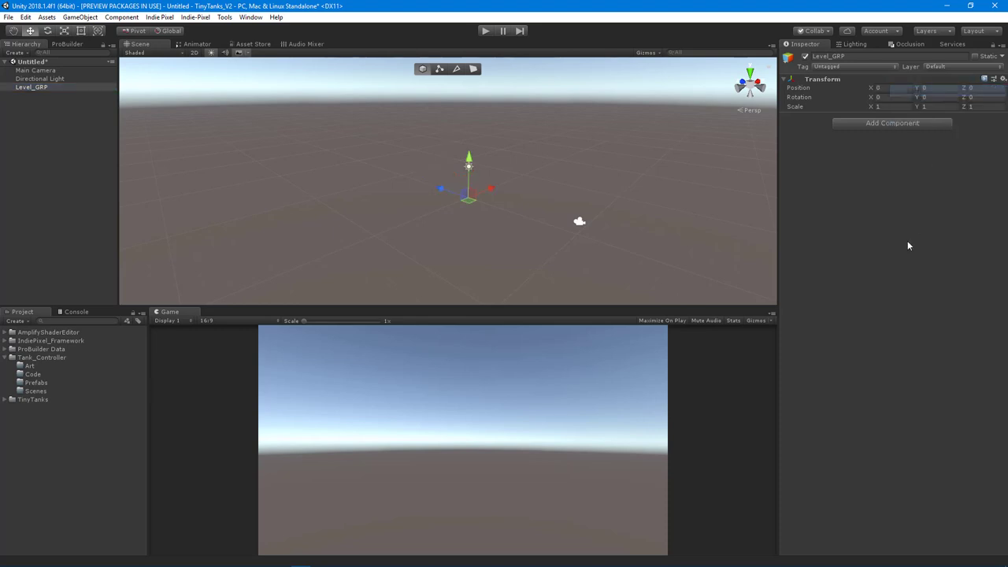
key(f)
alt+drag(510, 223, 425, 233)
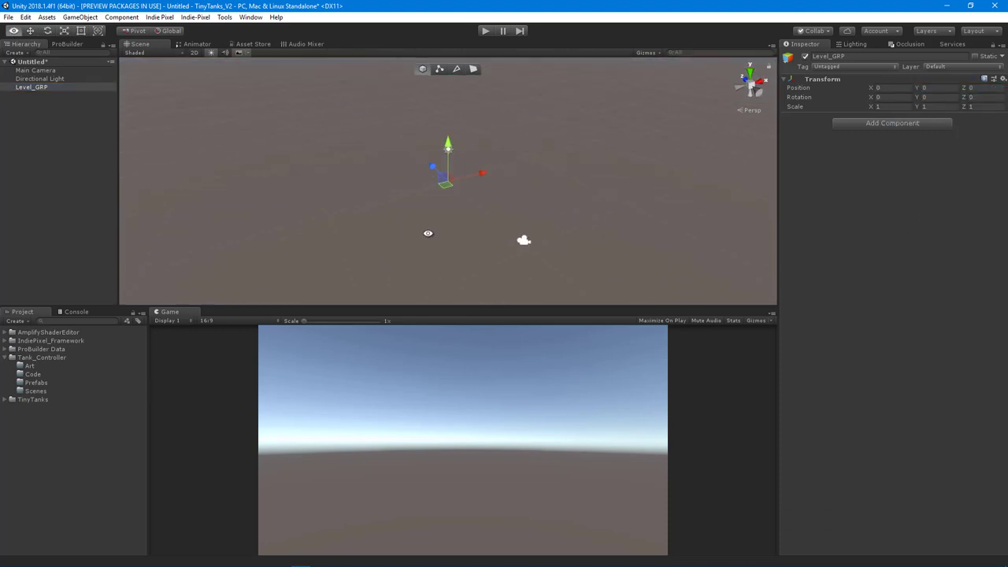
Add an empty child object under Level_GRP and name it GEO_GRP
alt+right_drag(425, 233, 487, 210)
alt+drag(486, 210, 441, 189)
key(w)
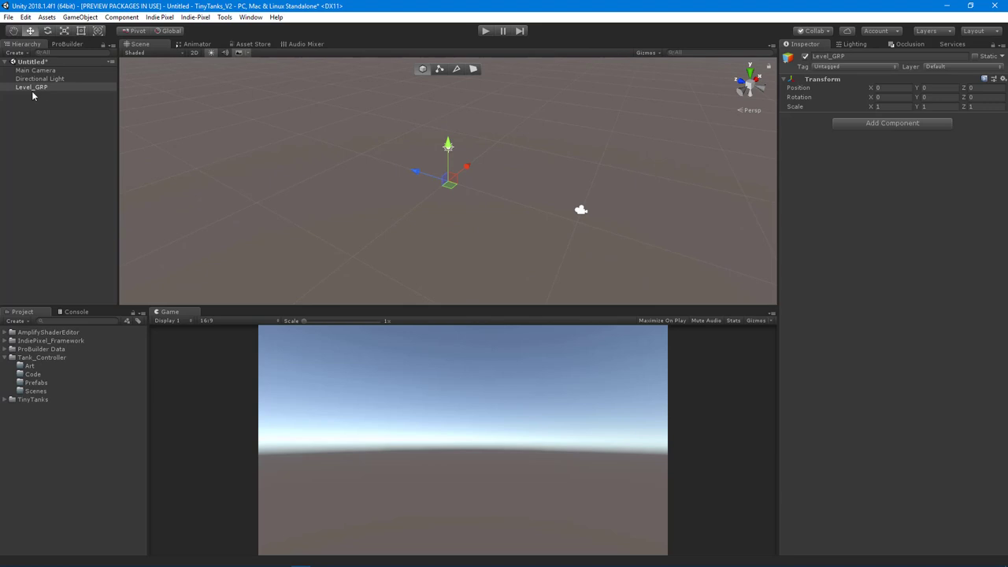
right_click(40, 89)
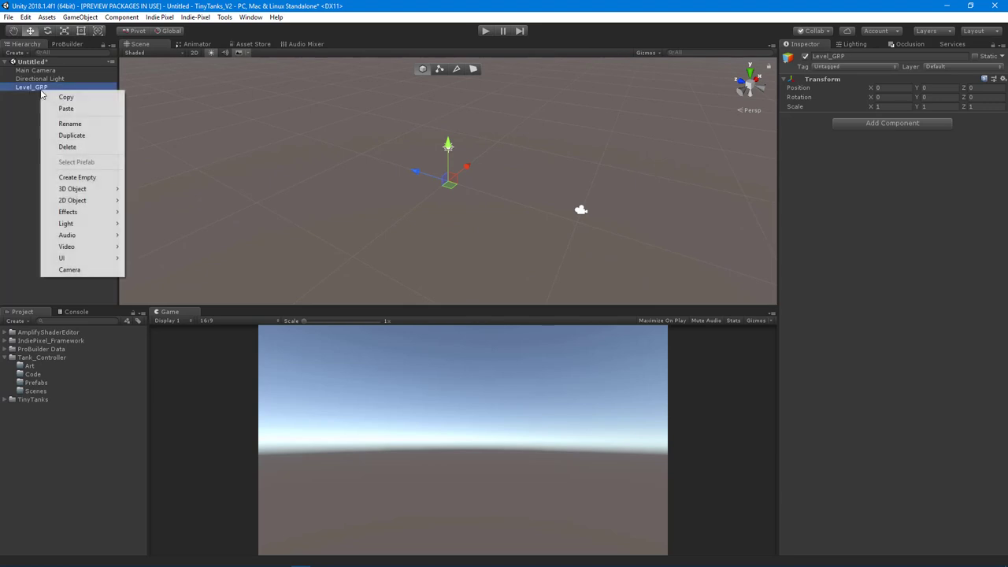
click(89, 178)
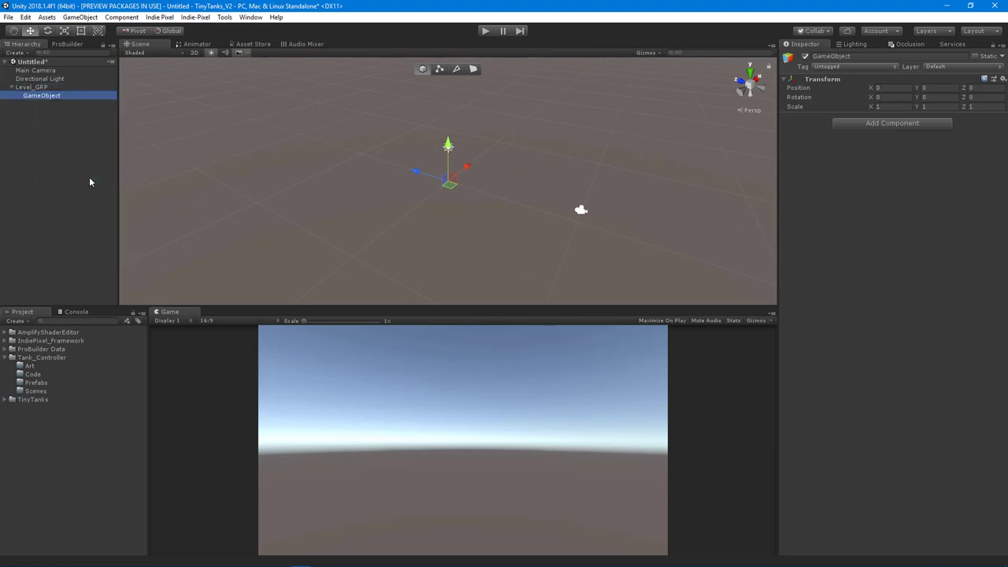
text(GE)
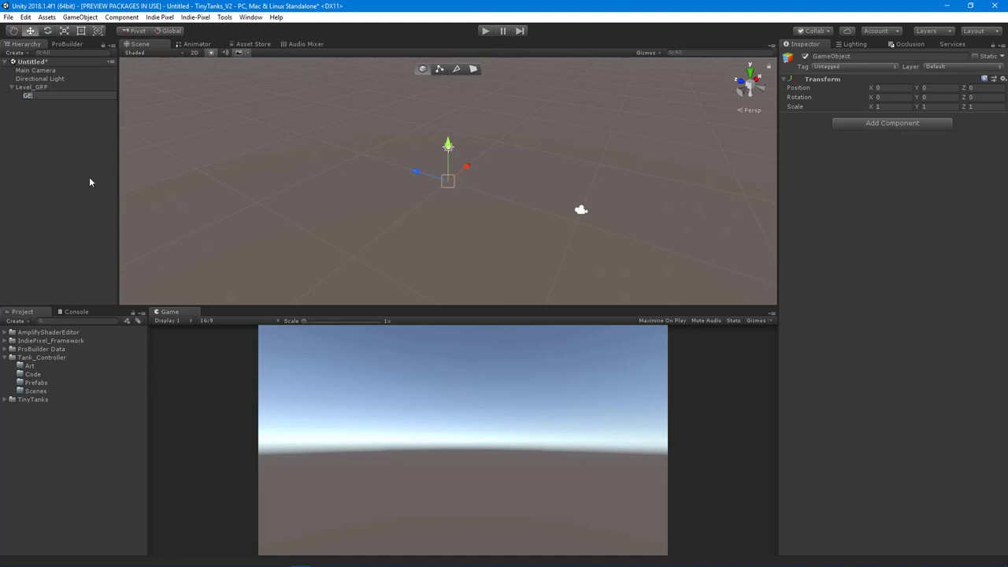
text(O_GRP)
key(Return)
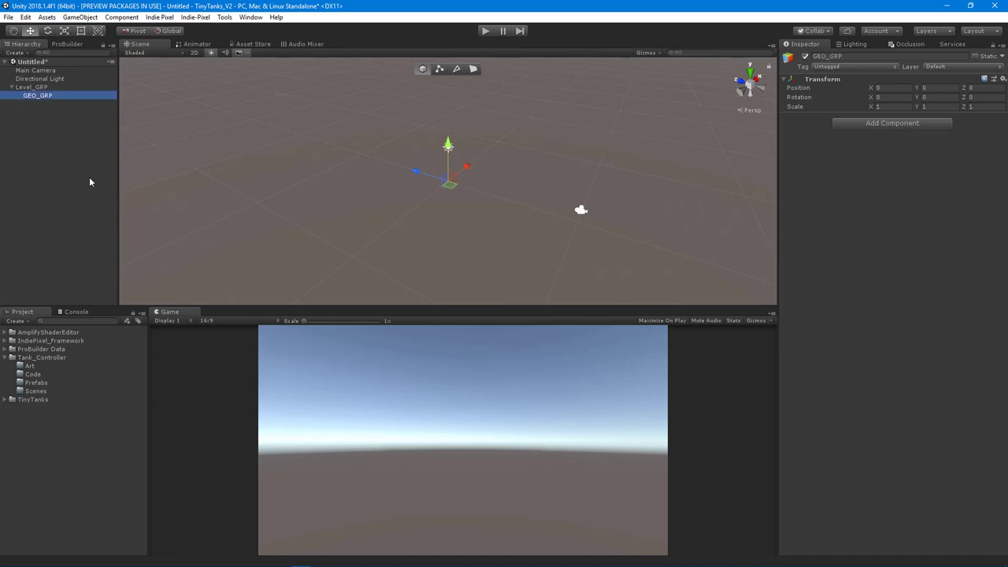
Add a second empty child object under Level_GRP and name it Lighting_GRP
click(40, 87)
right_click(39, 87)
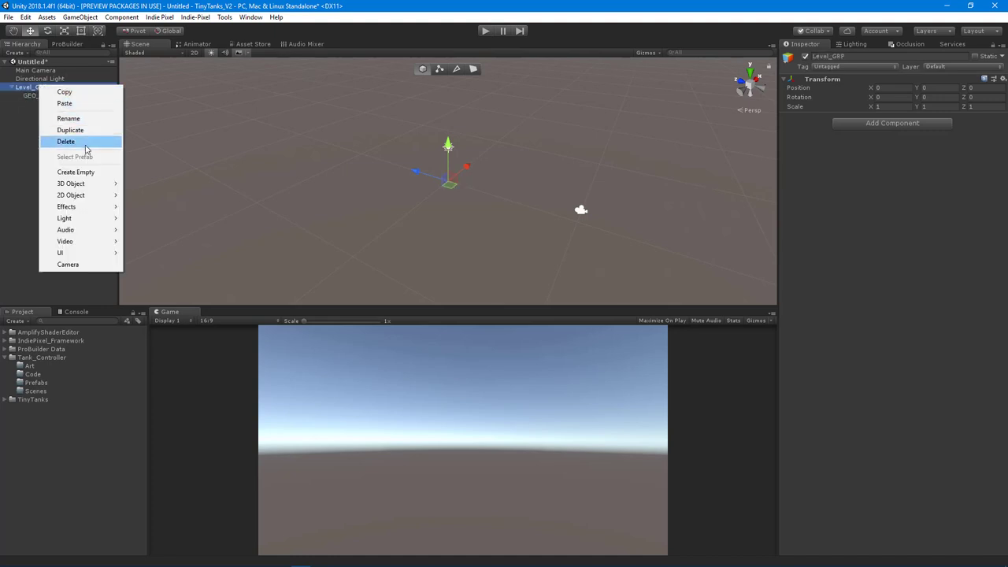
click(82, 174)
key(t)
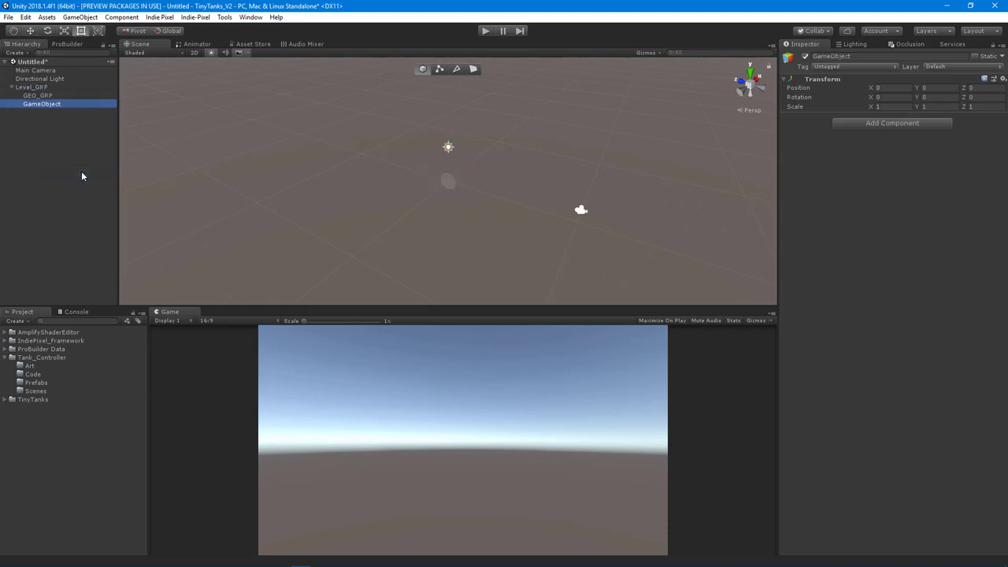
key(F2)
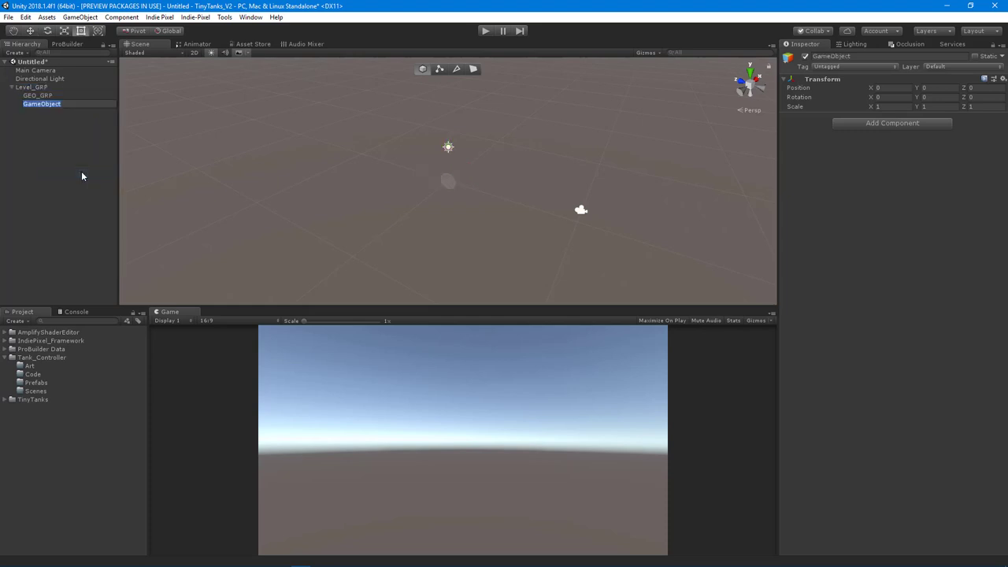
text(Lighting_GRP)
key(Return)
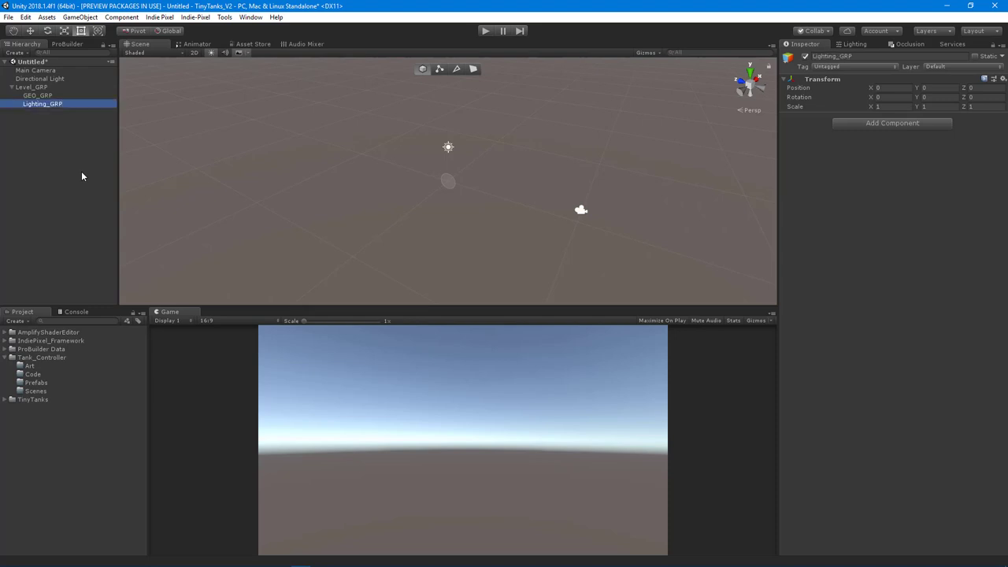
click(39, 95)
key(F2)
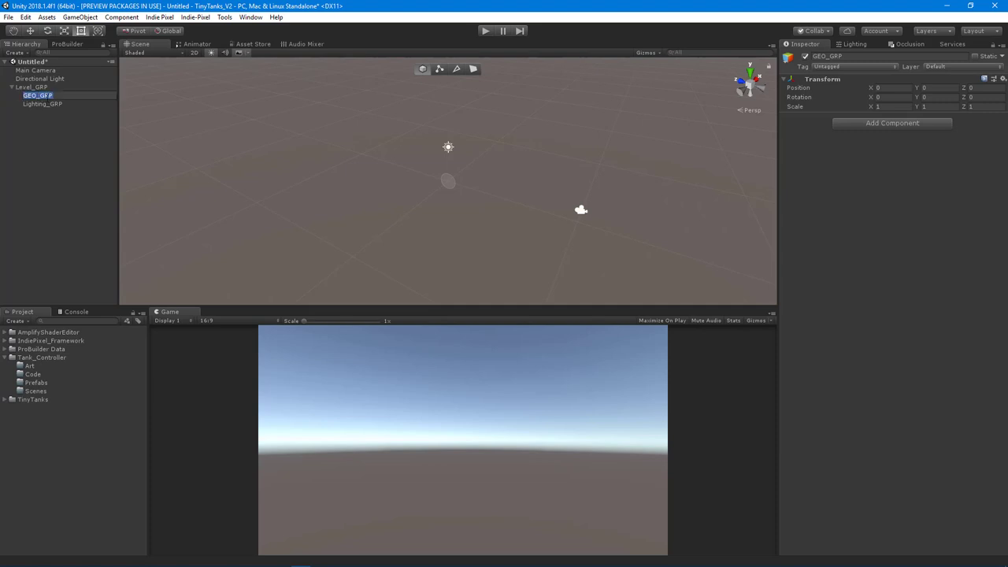
click(46, 104)
click(49, 159)
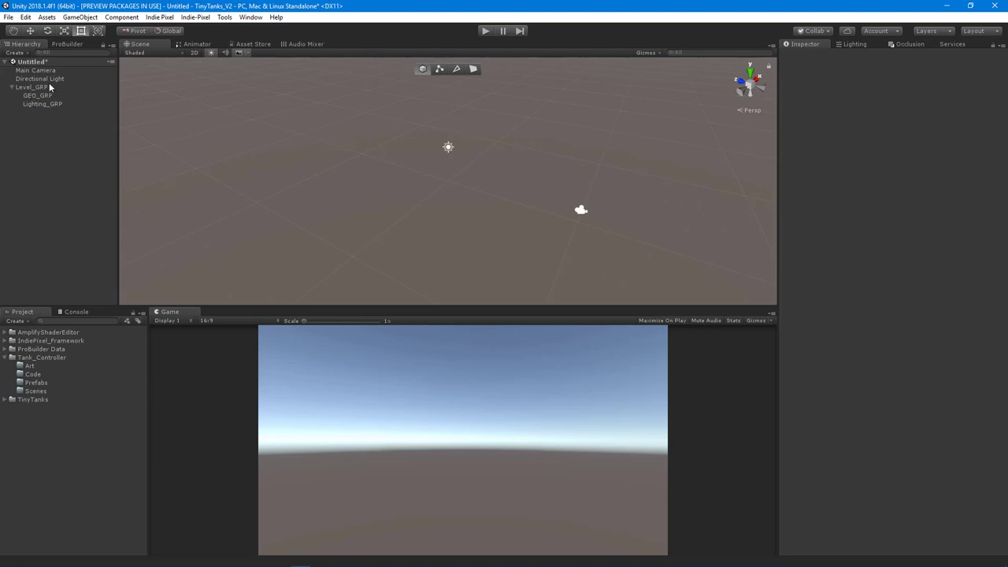
Move the Directional Light into Lighting_GRP and collapse the Level_GRP hierarchy
drag(38, 77, 47, 105)
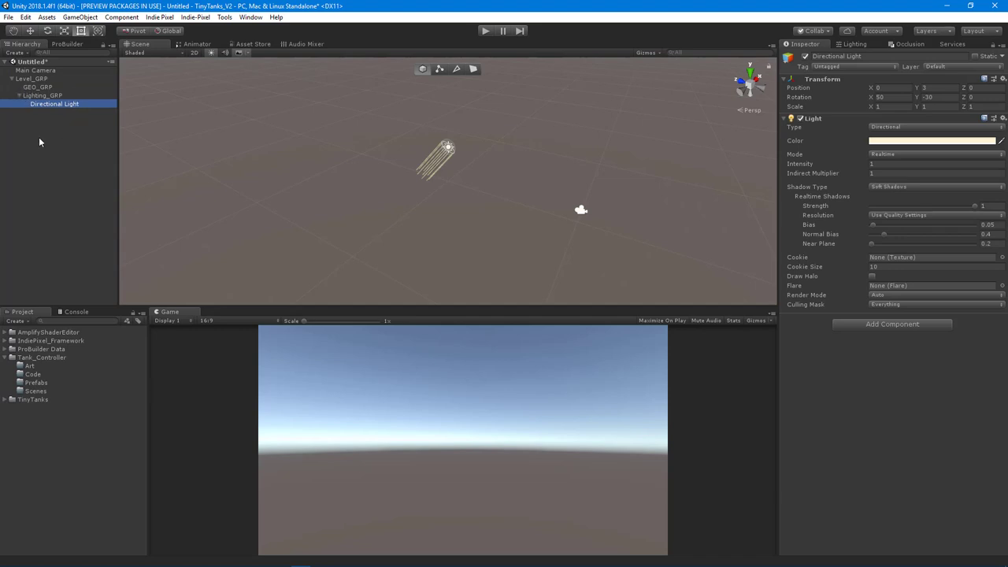
click(19, 95)
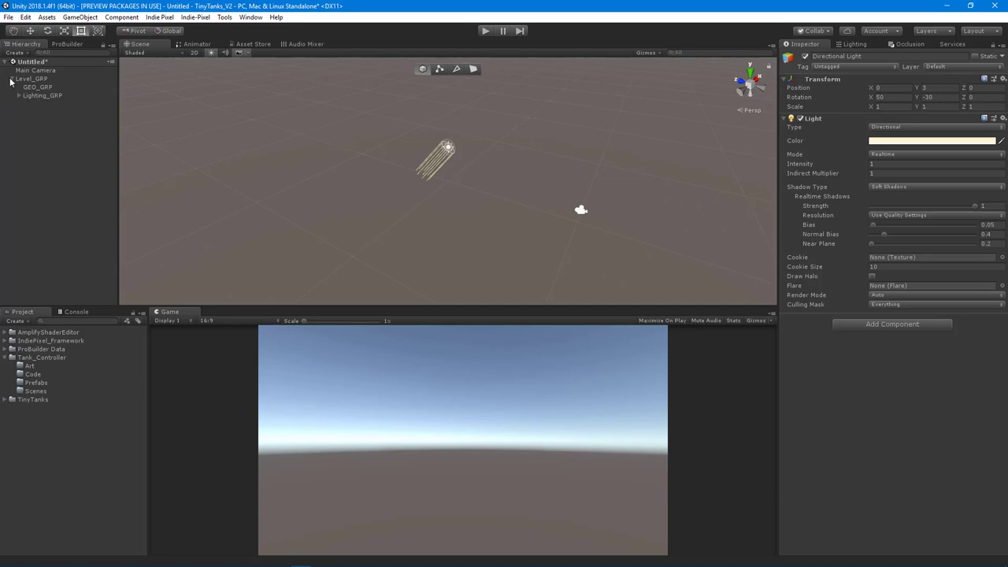
click(11, 79)
click(21, 181)
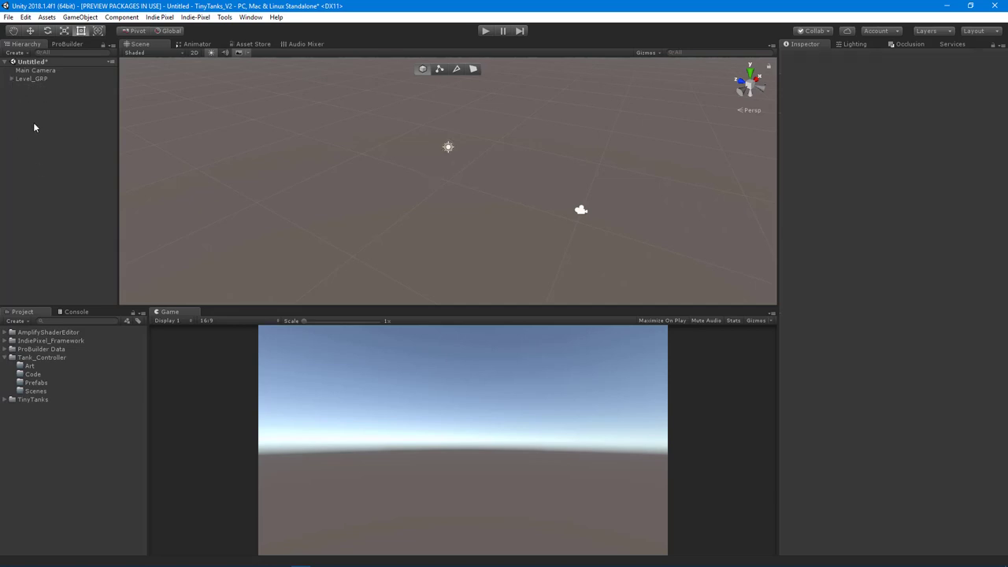
Create a 3D Plane as a child of GEO_GRP inside Level_GRP
click(11, 79)
click(32, 88)
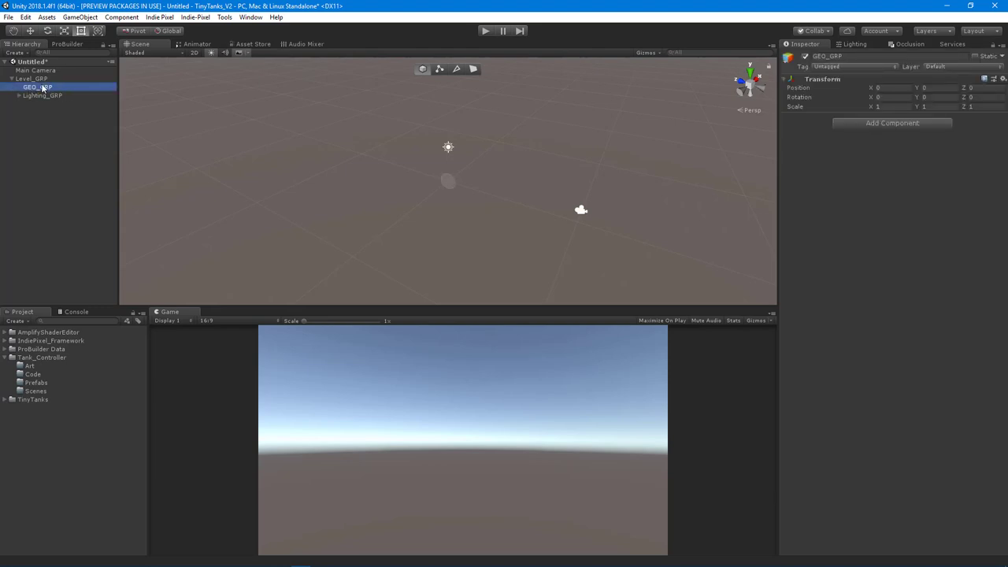
right_click(42, 89)
mouse_move(93, 183)
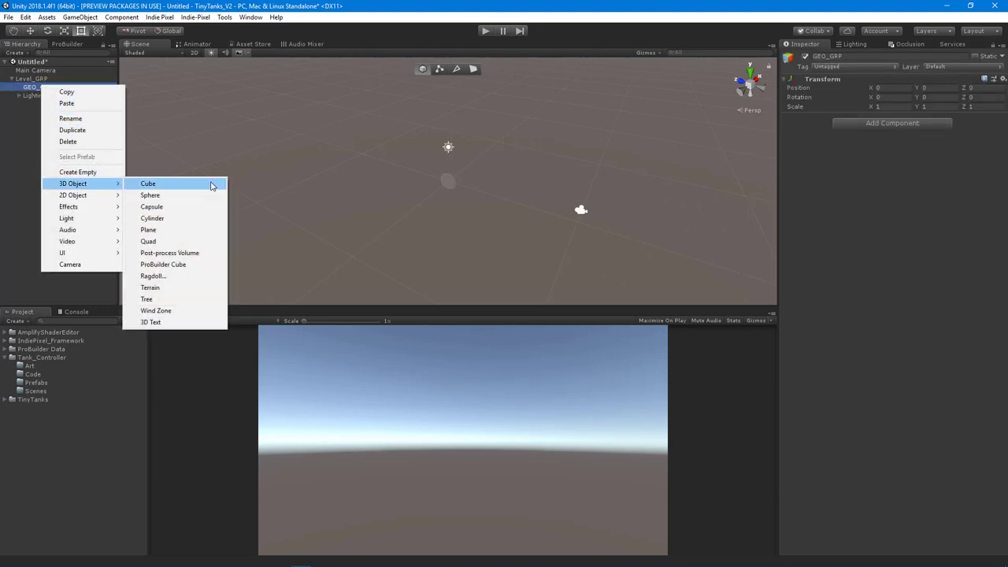
click(183, 230)
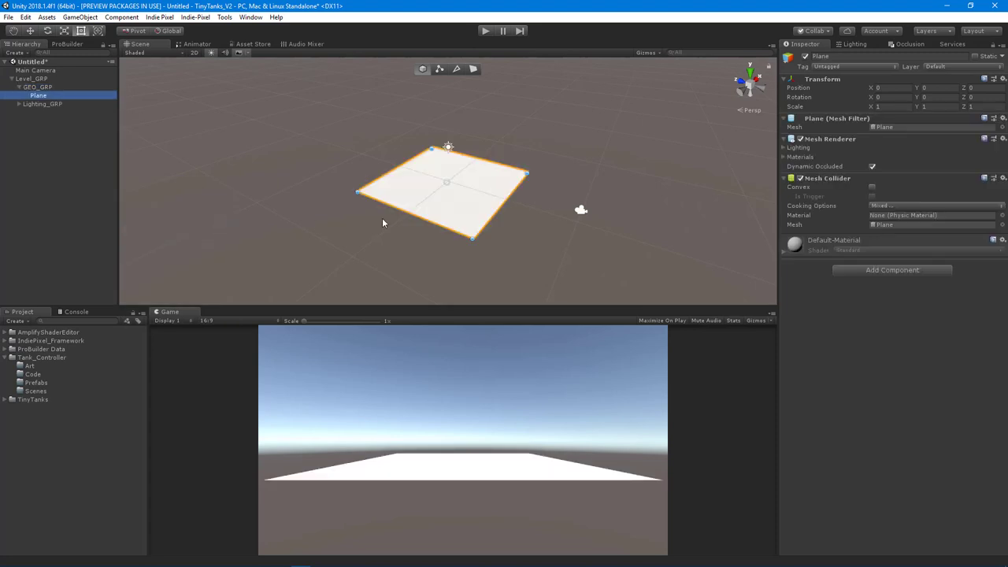
Set the plane's scale to 20 on X and 10 on Z
alt+drag(509, 213, 692, 196)
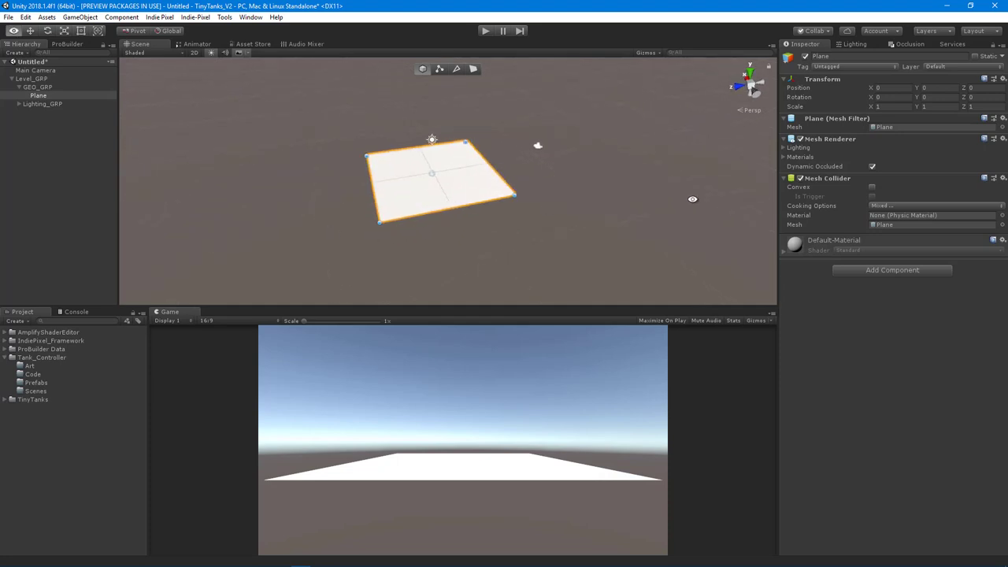
key(t)
click(888, 107)
text(20)
key(Tab)
key(Tab)
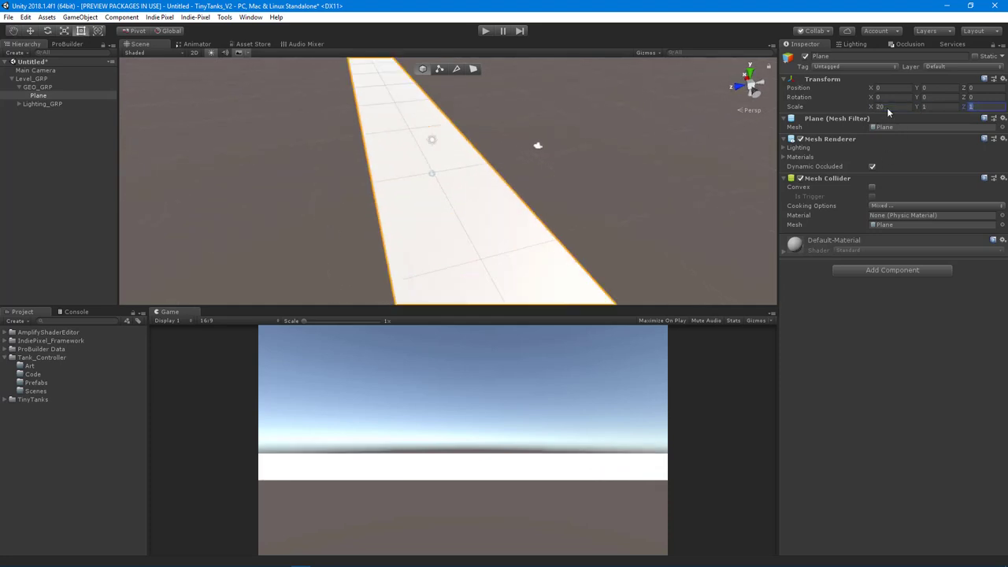
text(10)
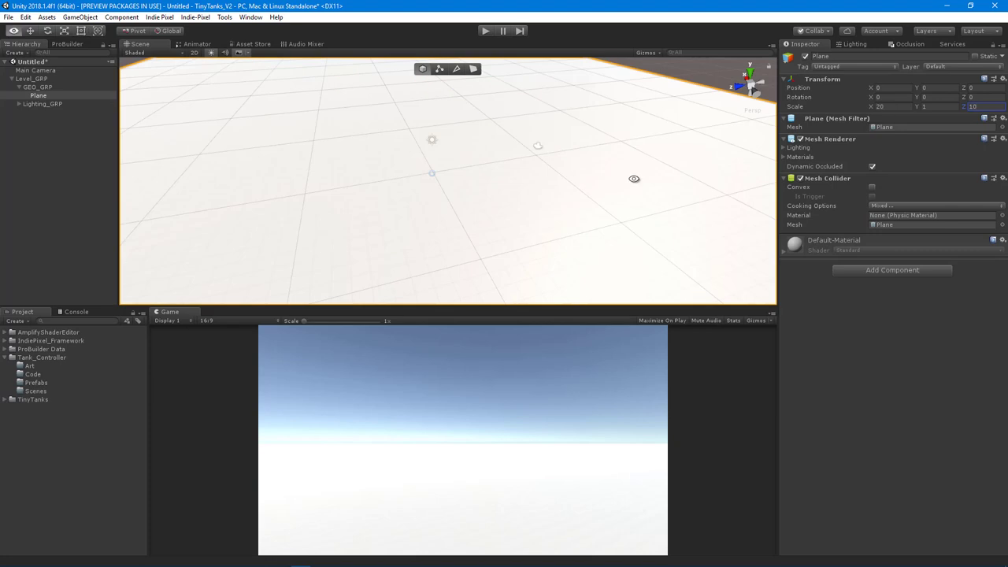
Set the plane's Z scale to 20
alt+right_drag(634, 178, 469, 178)
click(988, 107)
text(20)
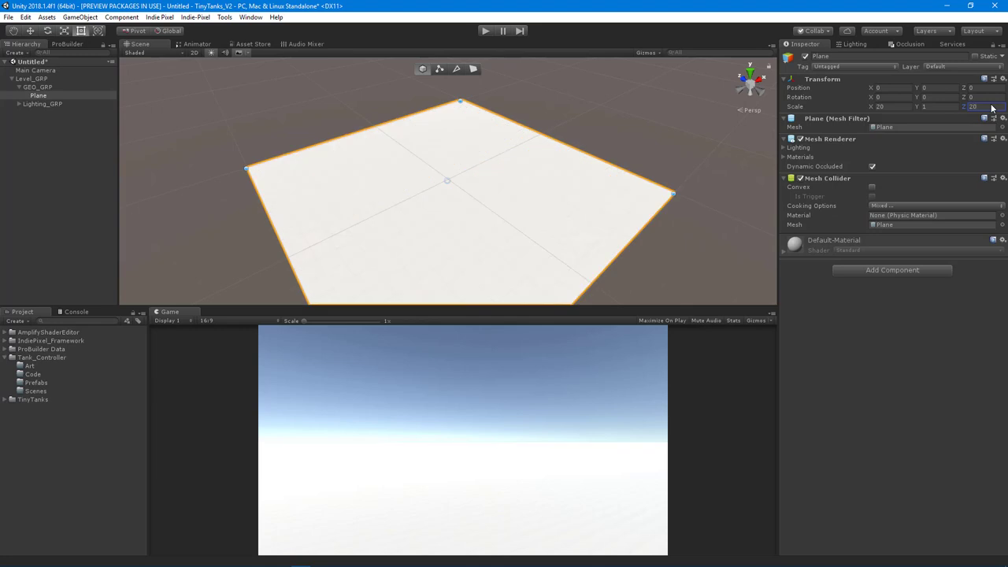
alt+right_drag(277, 223, 565, 218)
alt+drag(564, 218, 452, 213)
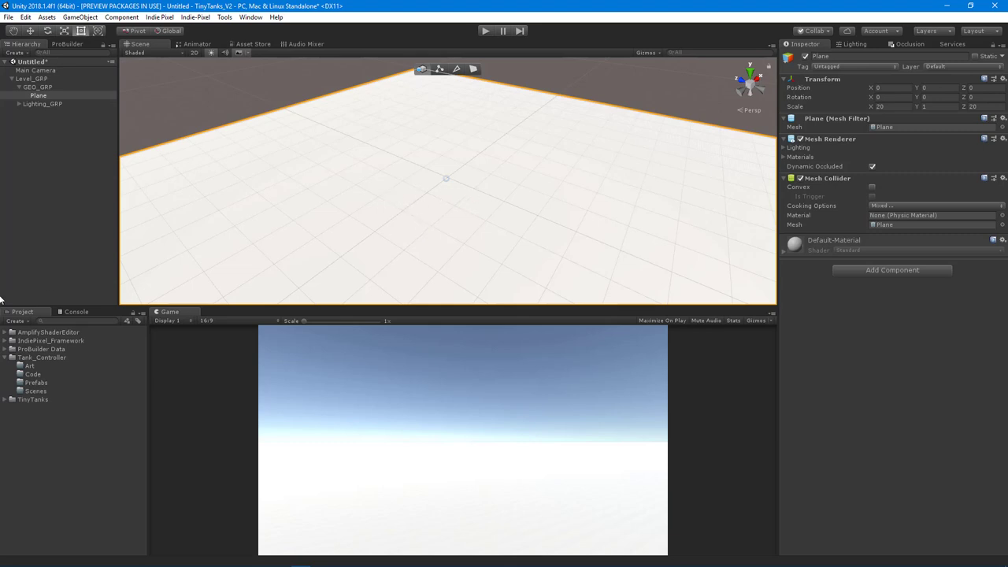
Apply Orange_Grid_MAT from the Grids folder in IndiePixel_Framework > Core > Art to the ground plane
click(4, 340)
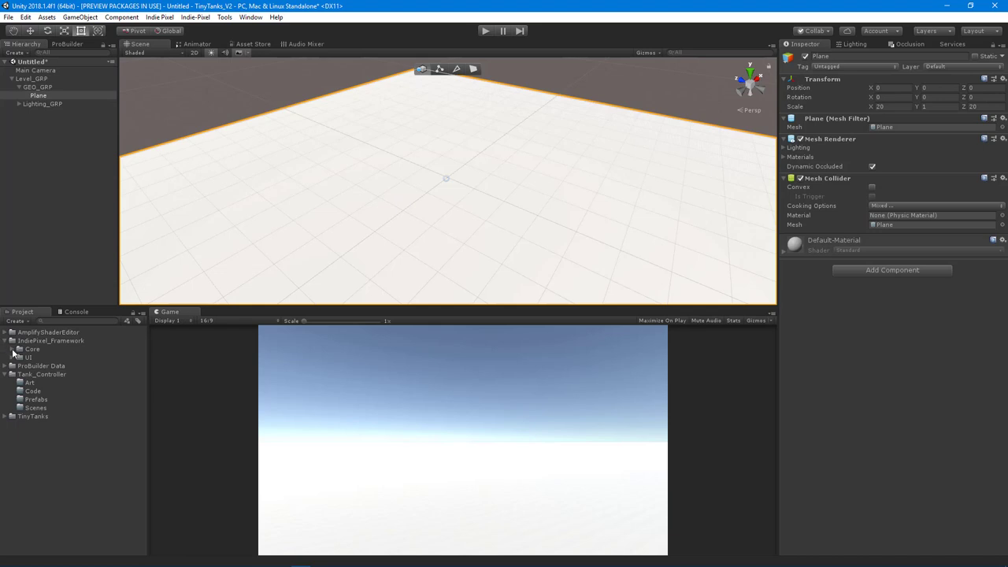
click(11, 349)
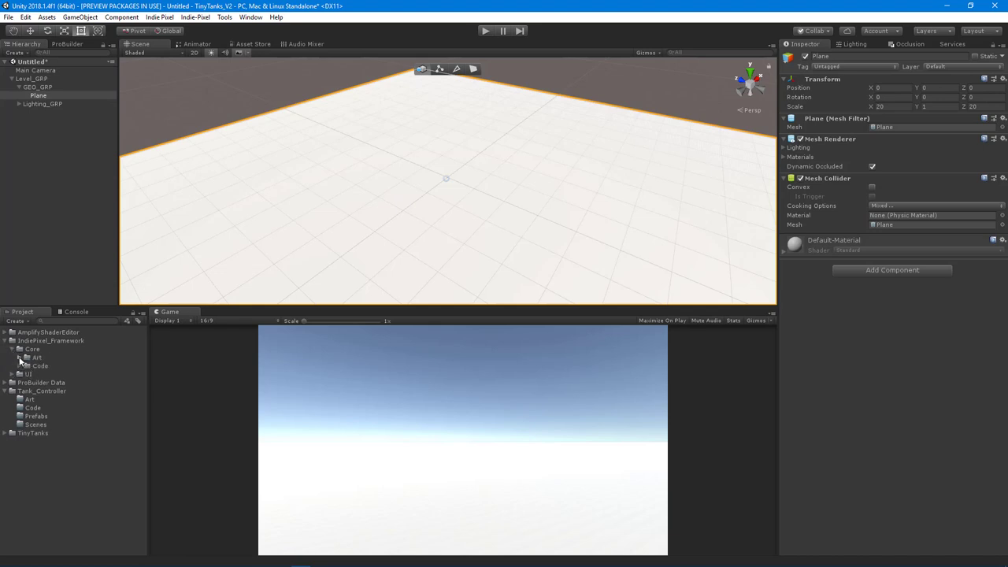
click(19, 358)
click(30, 382)
click(26, 383)
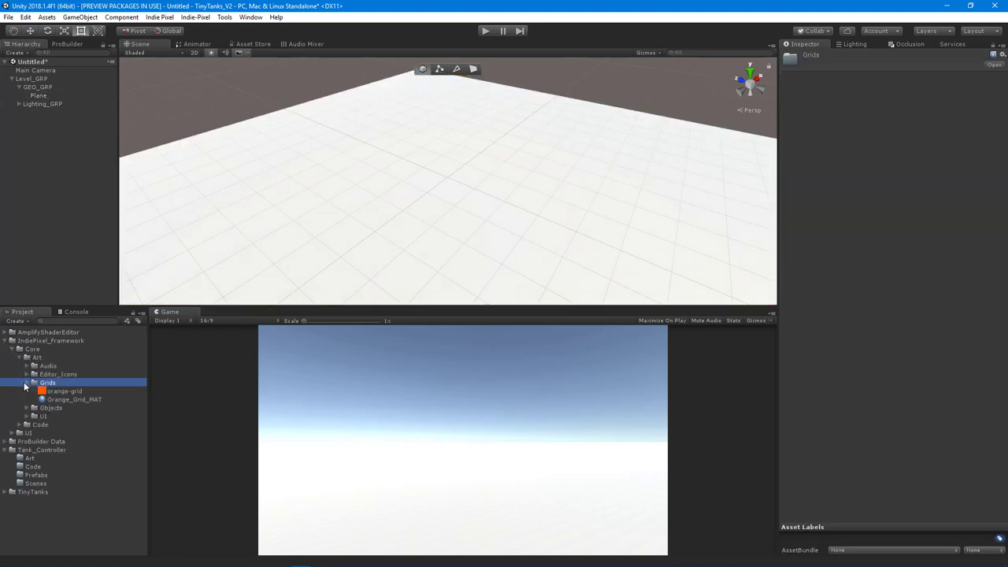
drag(81, 399, 482, 169)
scroll(488, 196, down, 5)
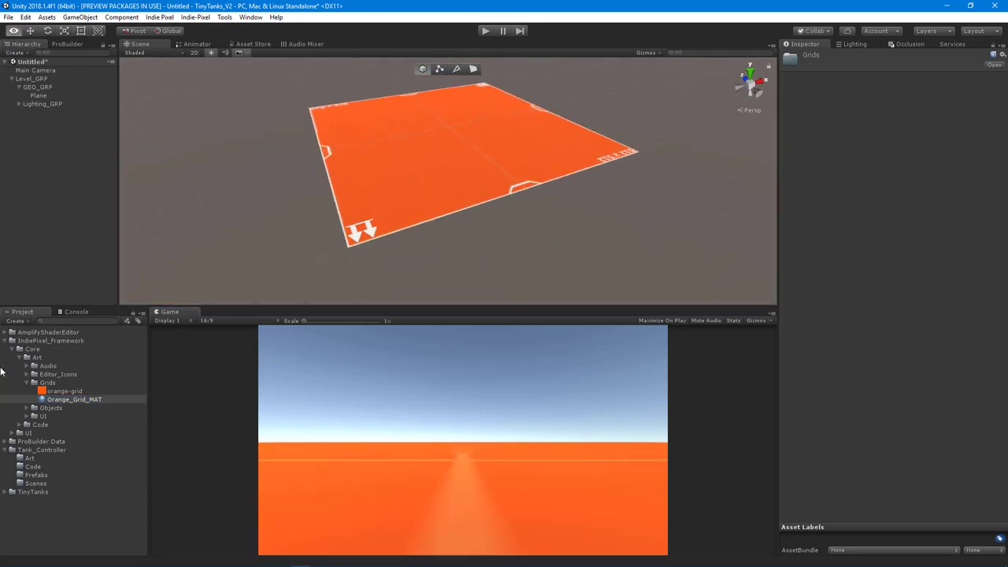
Duplicate the Grids folder, move the copy into Tank_Controller's Art folder, and collapse IndiePixel_Framework
click(57, 386)
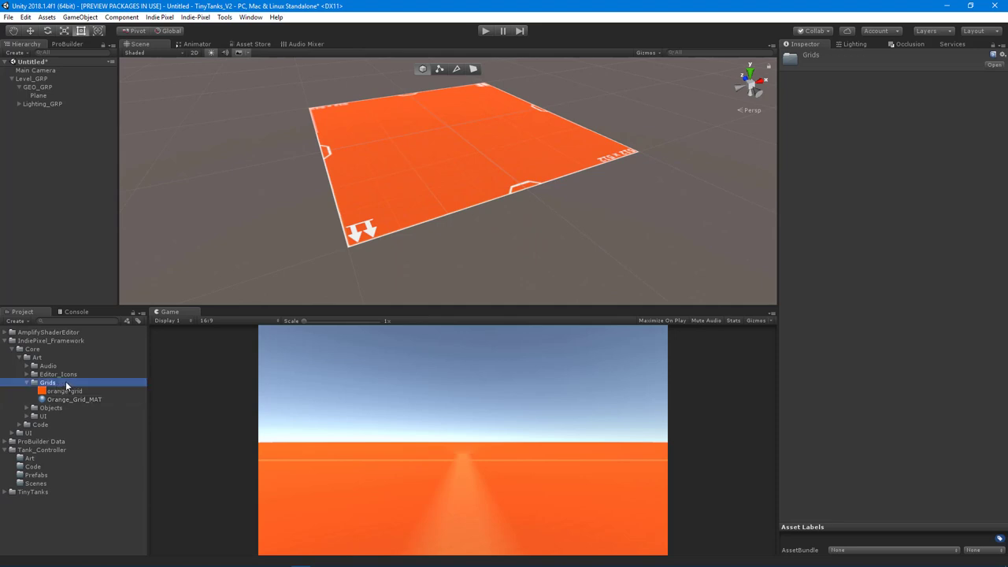
key(ctrl+d)
drag(47, 410, 33, 467)
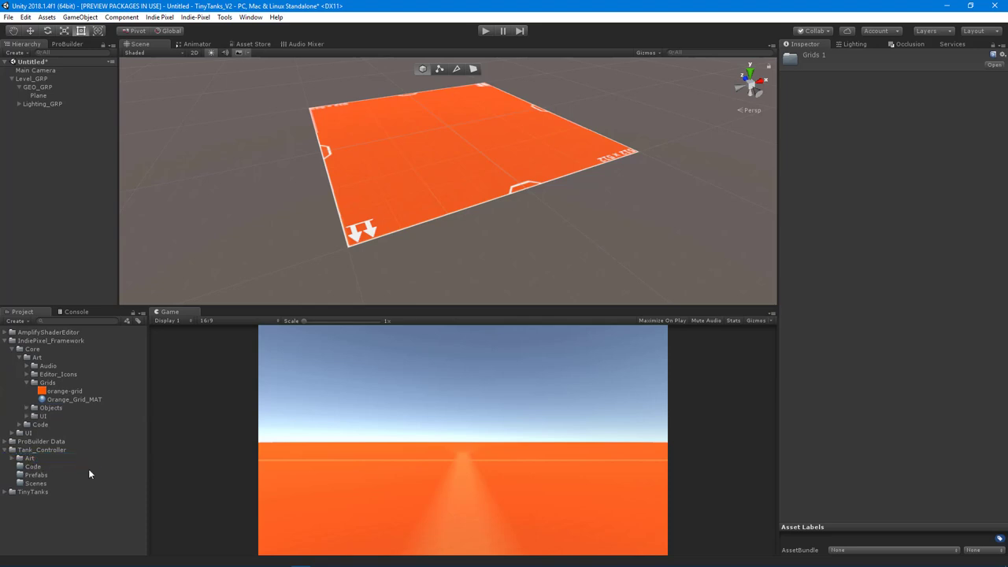
click(10, 460)
alt+click(6, 340)
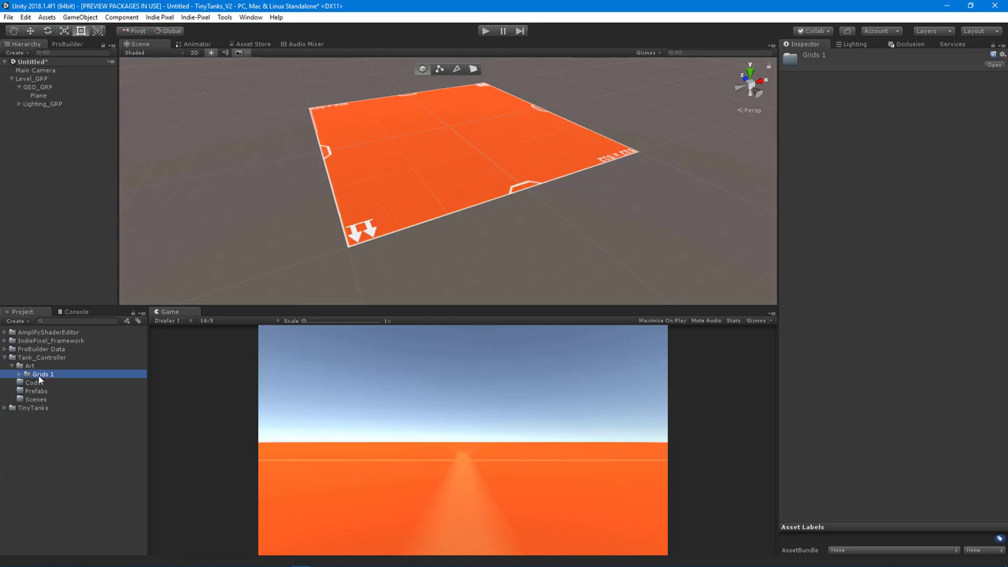
Repeatedly expand and collapse the Tank_Controller folder together with all its subfolders, leaving it collapsed
alt+click(6, 358)
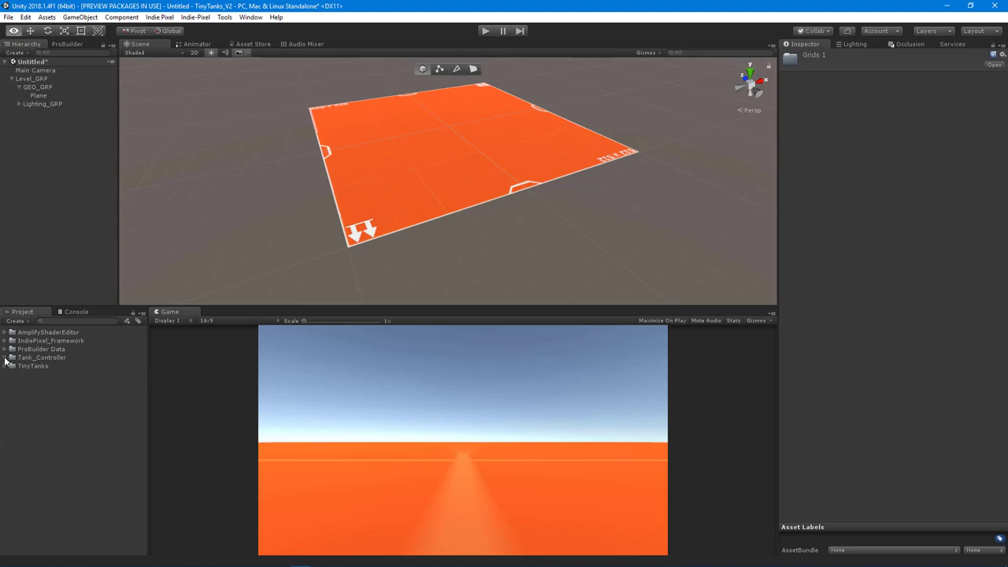
alt+click(5, 358)
alt+click(6, 358)
alt+click(5, 358)
alt+click(6, 358)
alt+click(6, 358)
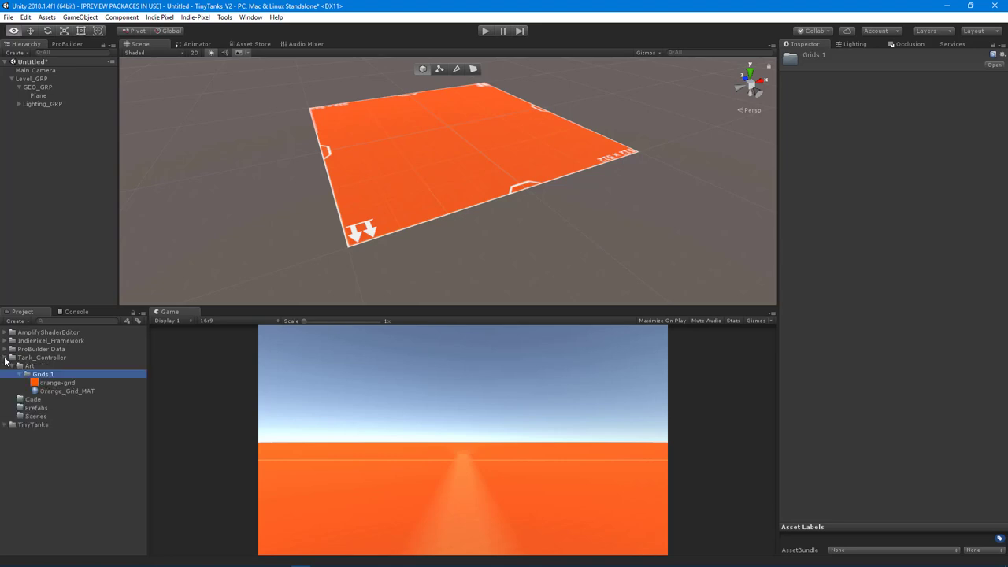
alt+click(5, 358)
alt+click(6, 359)
alt+click(6, 358)
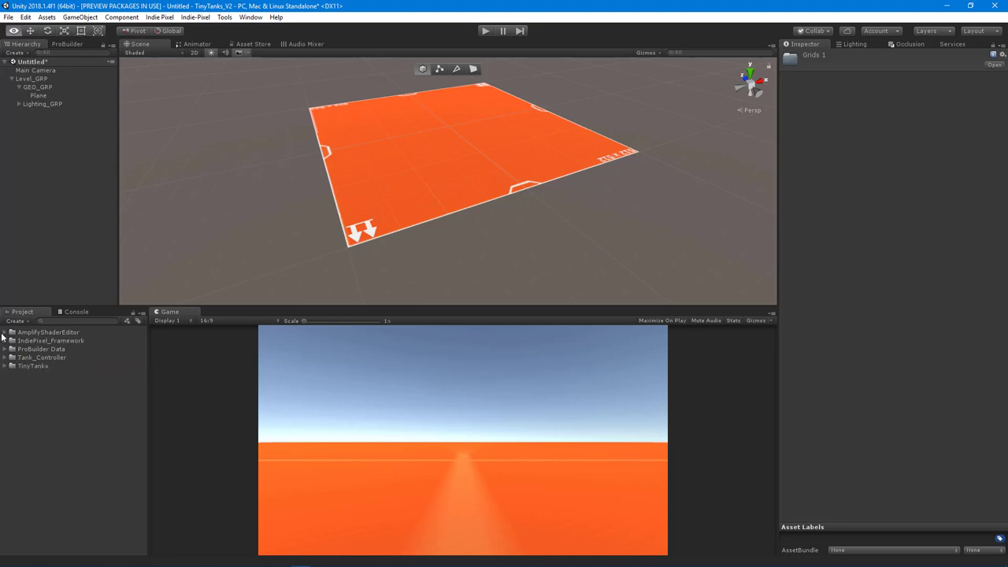
Expand and collapse the AmplifyShaderEditor folder with all its nested folders to view its full contents
alt+click(4, 331)
alt+click(5, 332)
alt+click(5, 331)
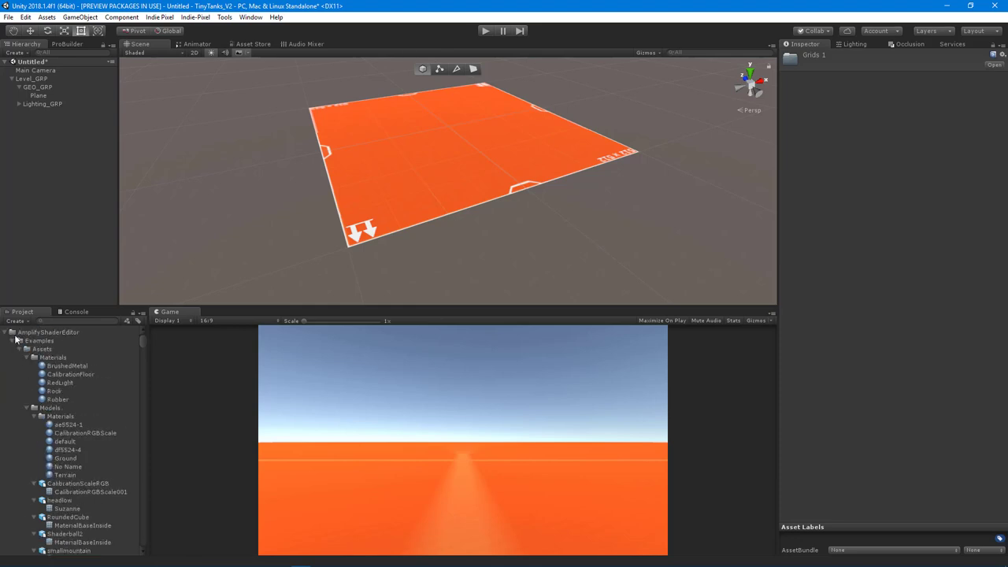
alt+click(6, 331)
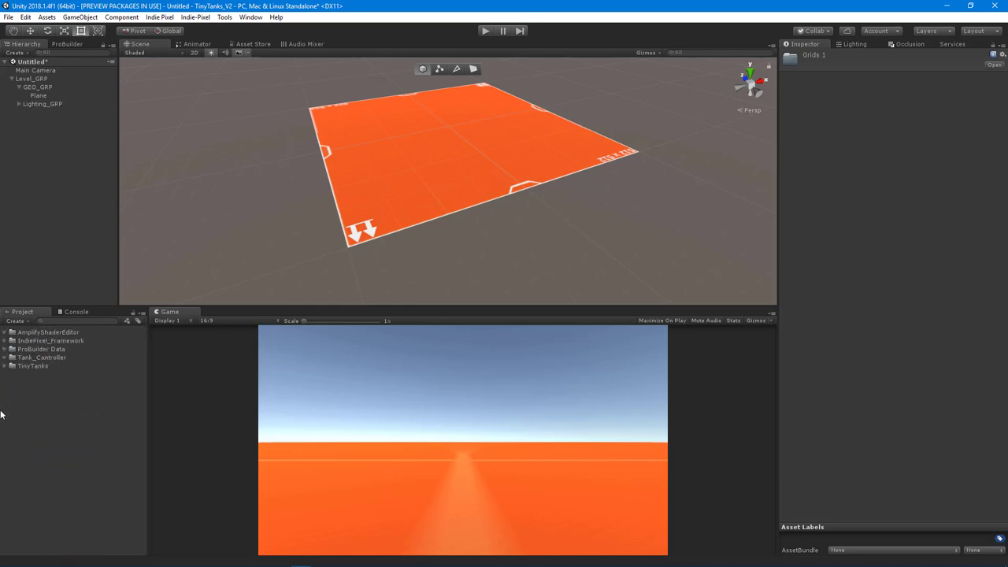
alt+click(7, 332)
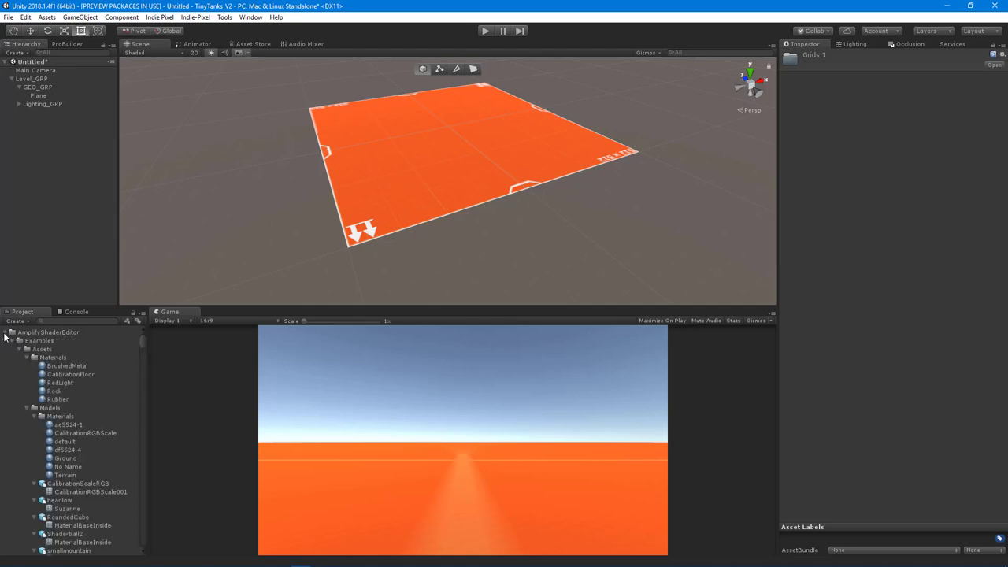
Collapse AmplifyShaderEditor with all its nested folders, and check only its top-level contents before closing it again
scroll(60, 457, down, 2)
scroll(66, 463, up, 2)
alt+click(6, 332)
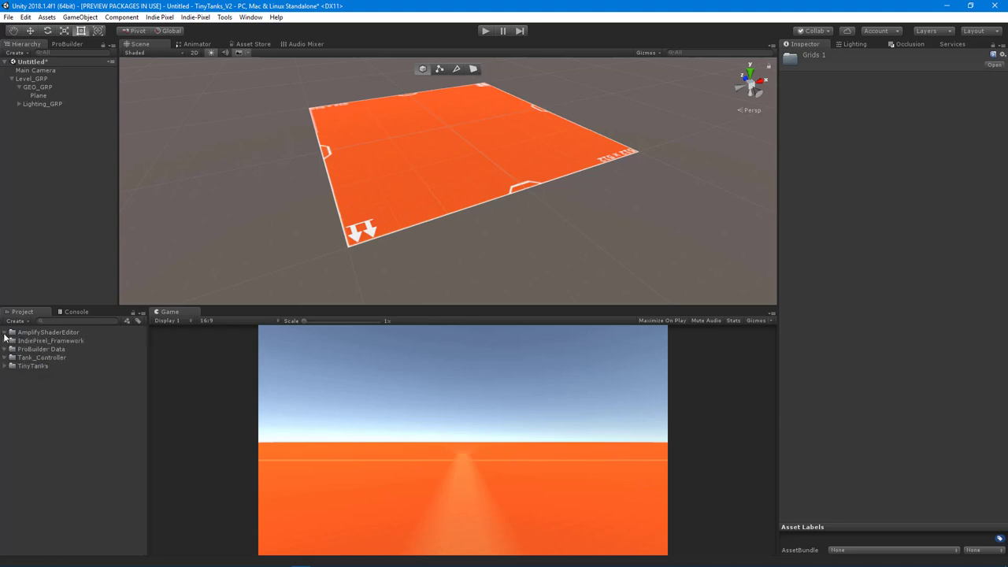
click(5, 333)
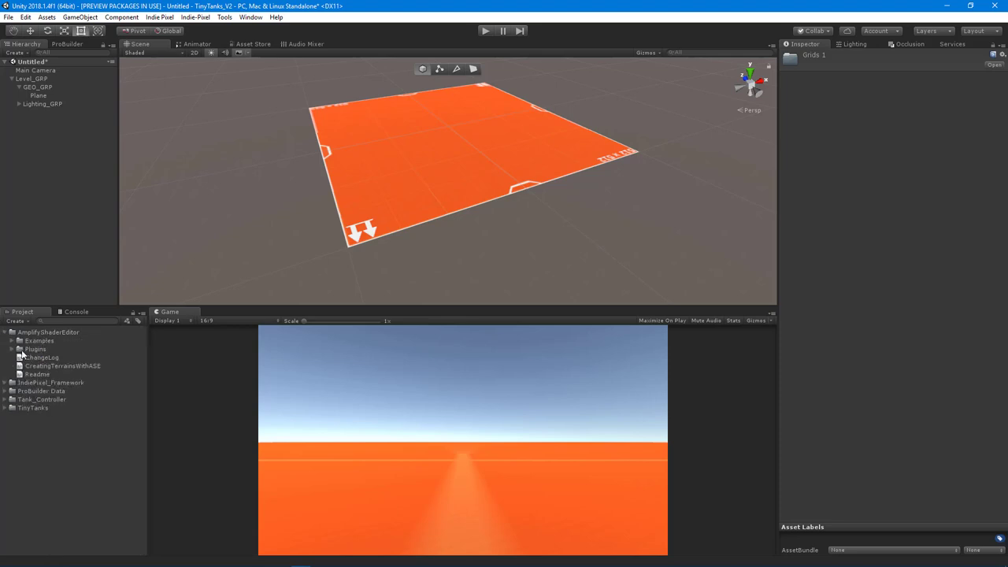
click(5, 332)
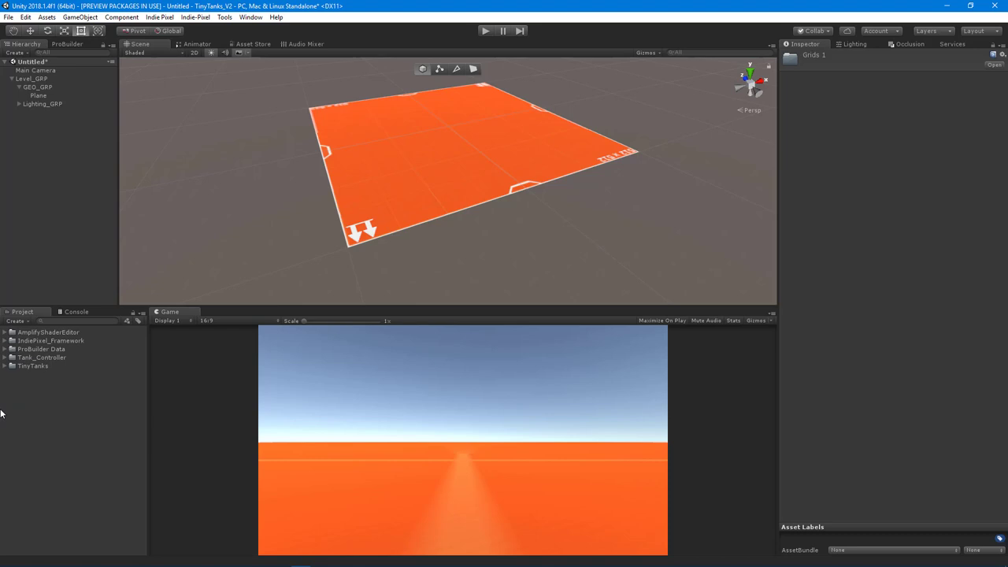
Rename the Grids 1 folder inside Tank_Controller > Art as Grids
click(5, 358)
click(11, 366)
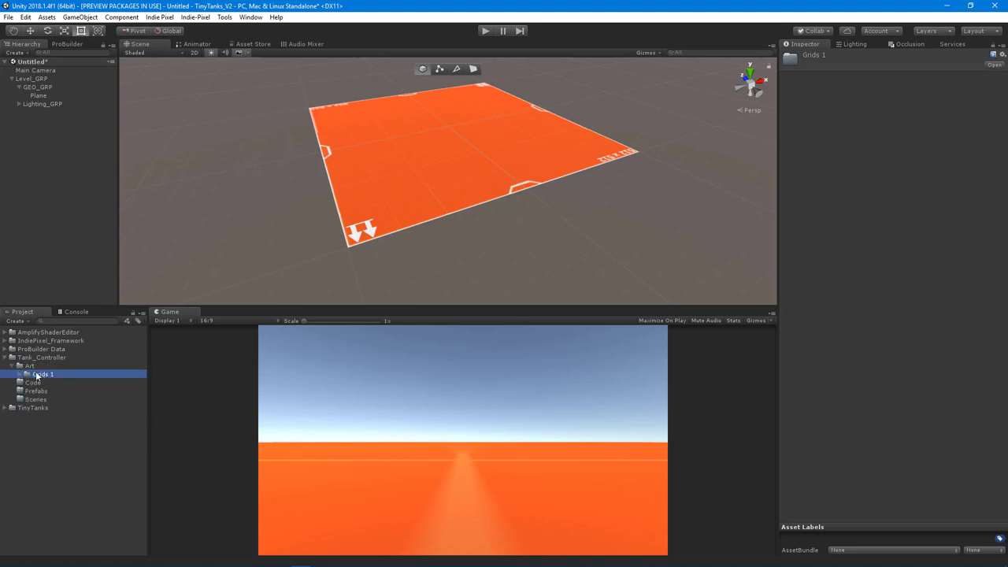
click(83, 375)
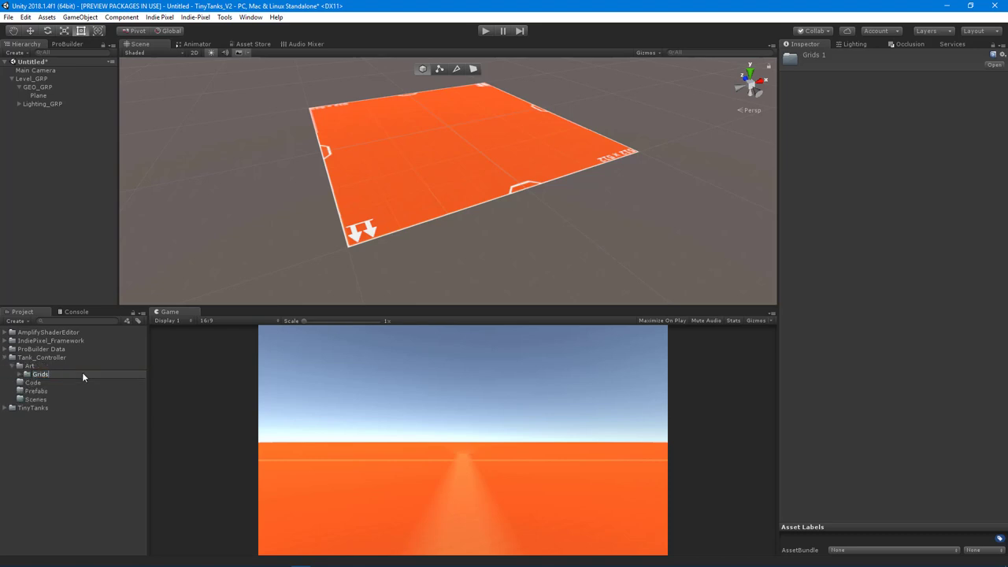
key(Return)
Apply Orange_Grid_MAT from Tank_Controller's own Grids folder to the ground plane
click(21, 375)
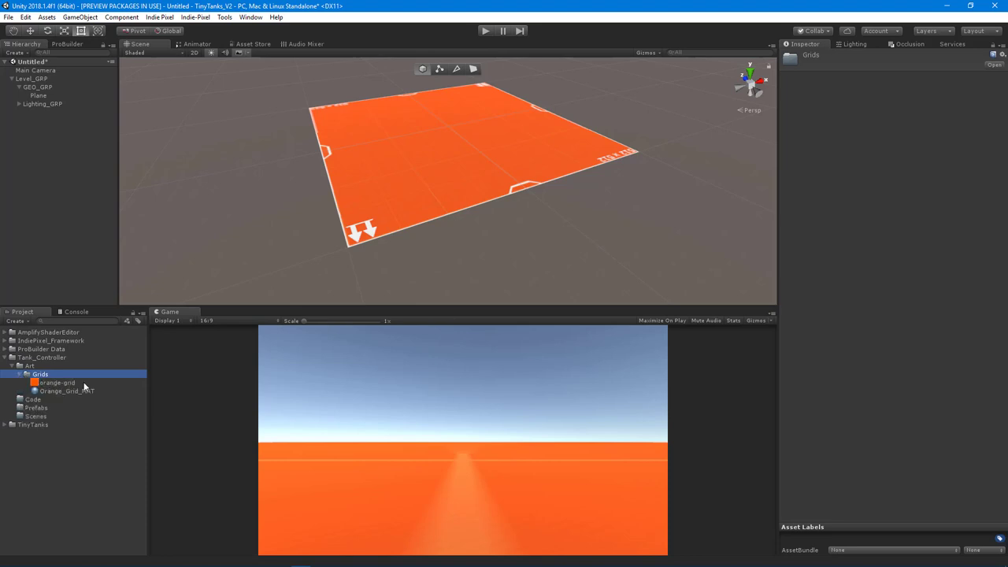
drag(74, 390, 359, 186)
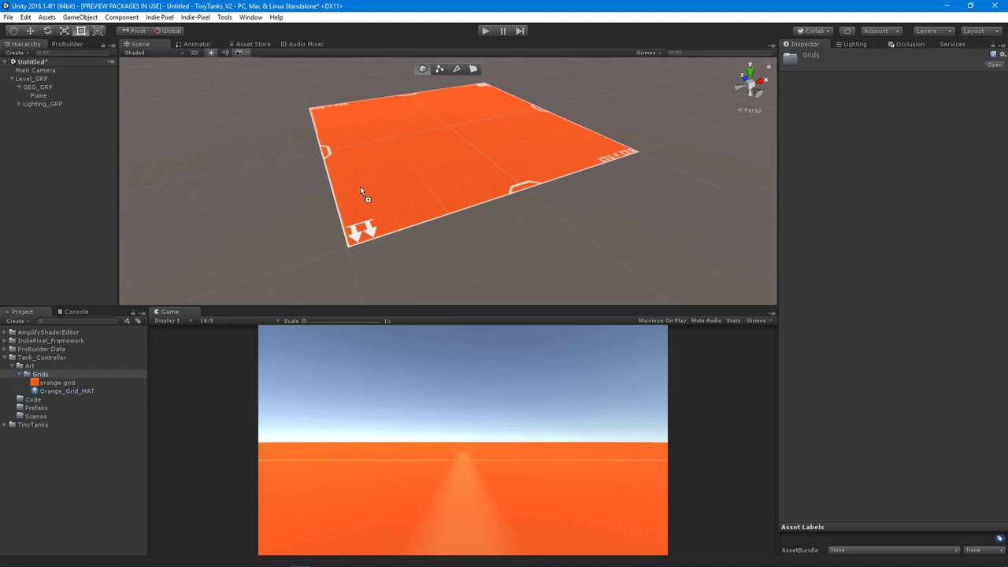
alt+drag(473, 179, 307, 209)
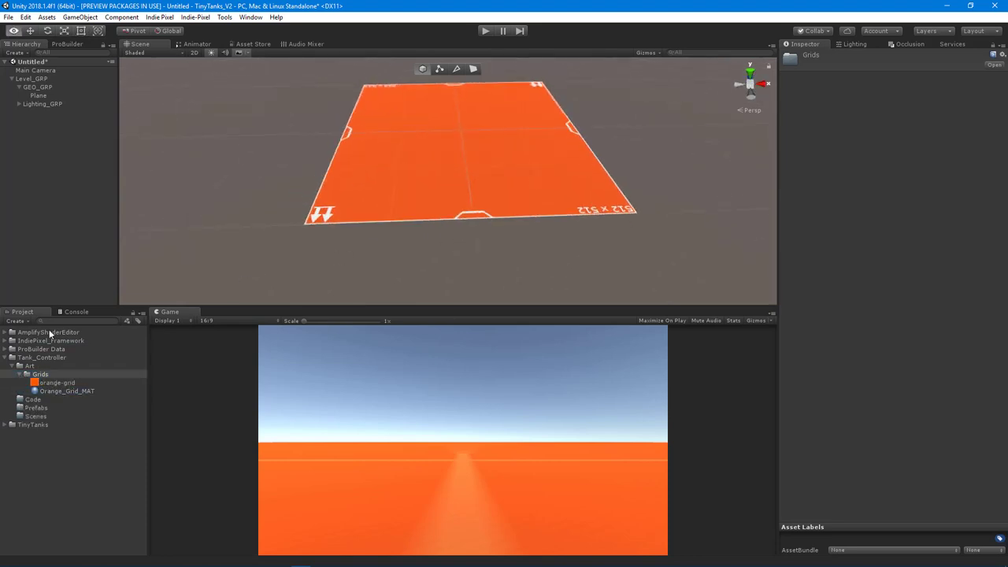
right_click(35, 358)
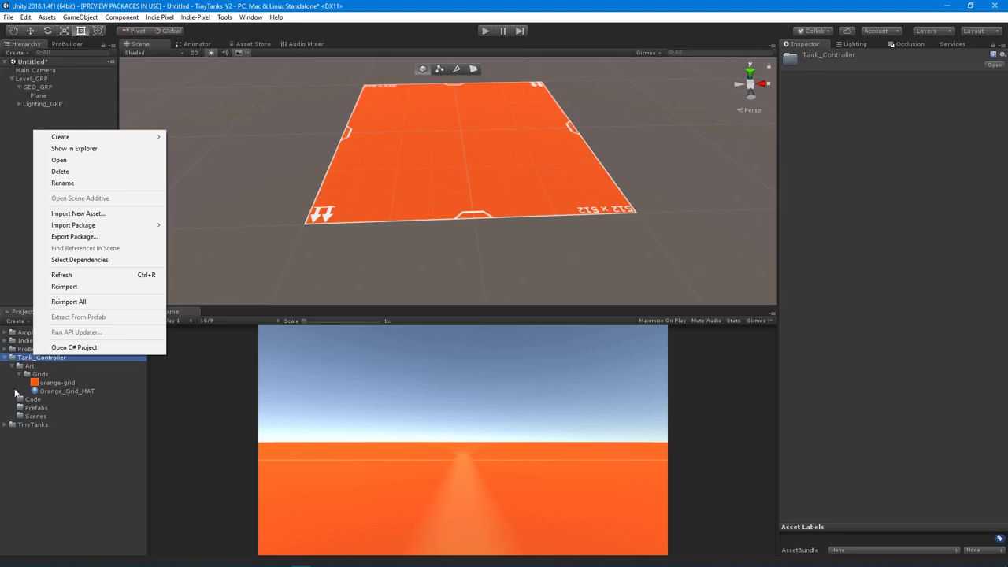
click(45, 484)
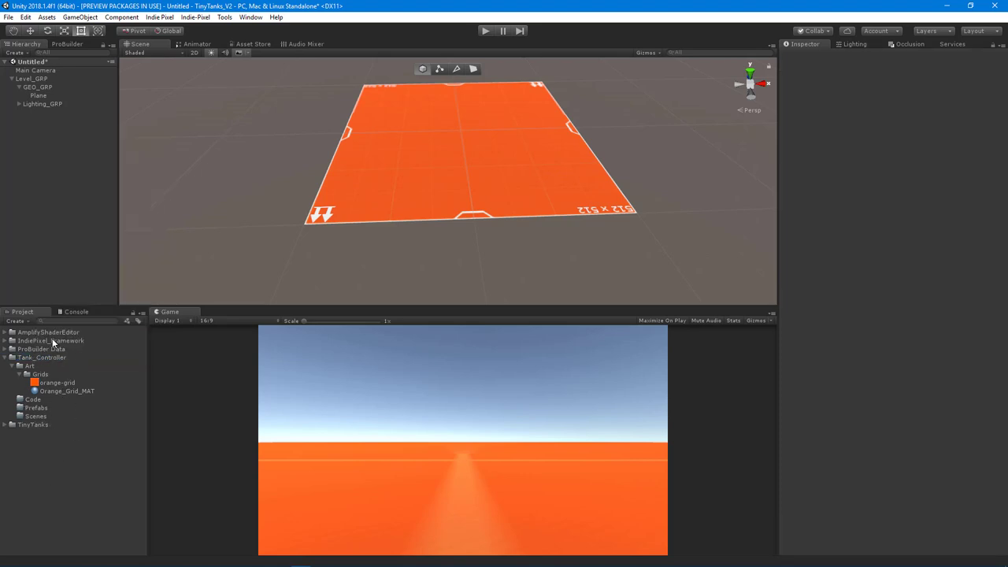
Set the main maps tiling of Tank_Controller's Orange_Grid_MAT to 20 in X and 20 in Y
click(52, 389)
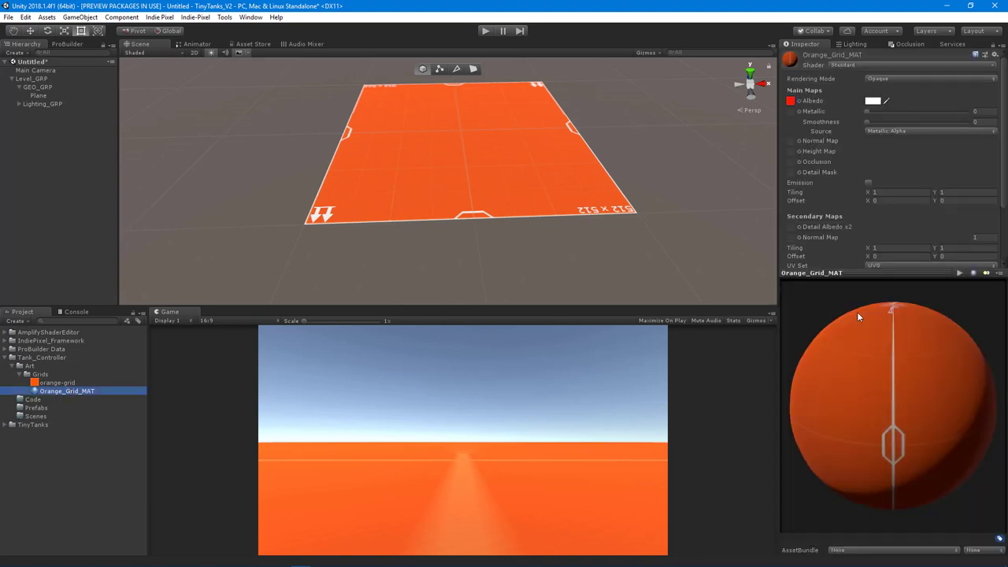
drag(864, 270, 864, 373)
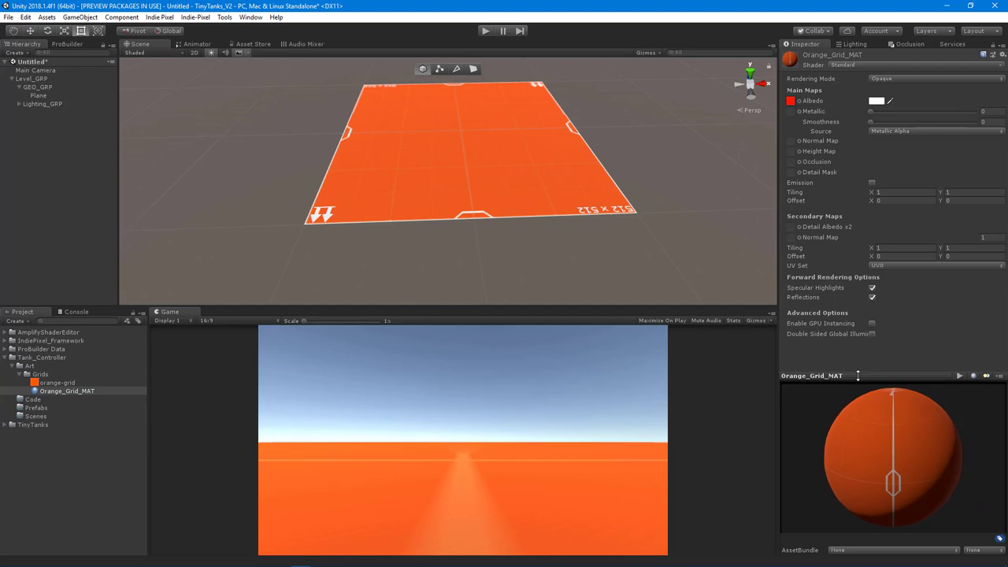
click(900, 192)
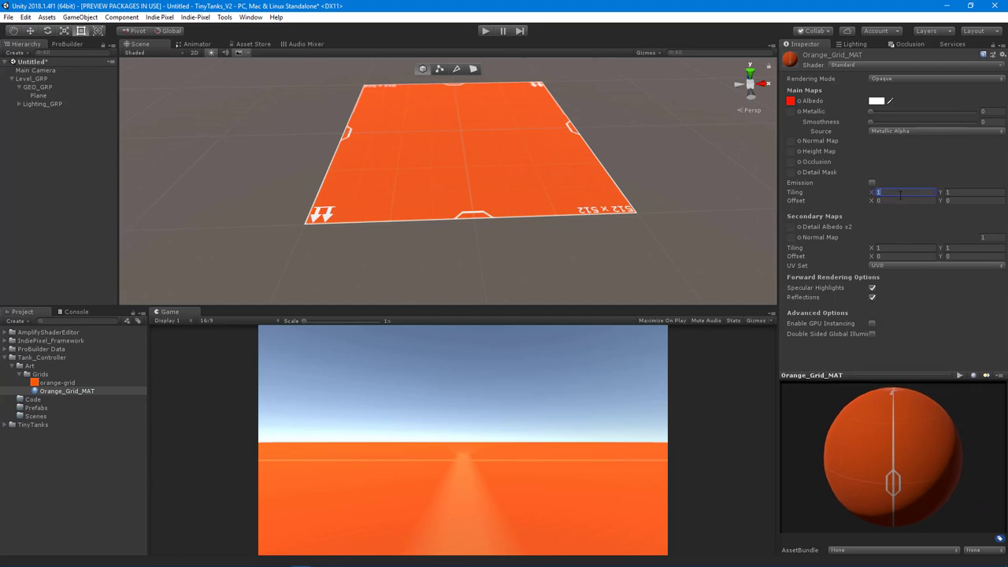
text(20)
key(Tab)
text(20)
scroll(449, 208, up, 8)
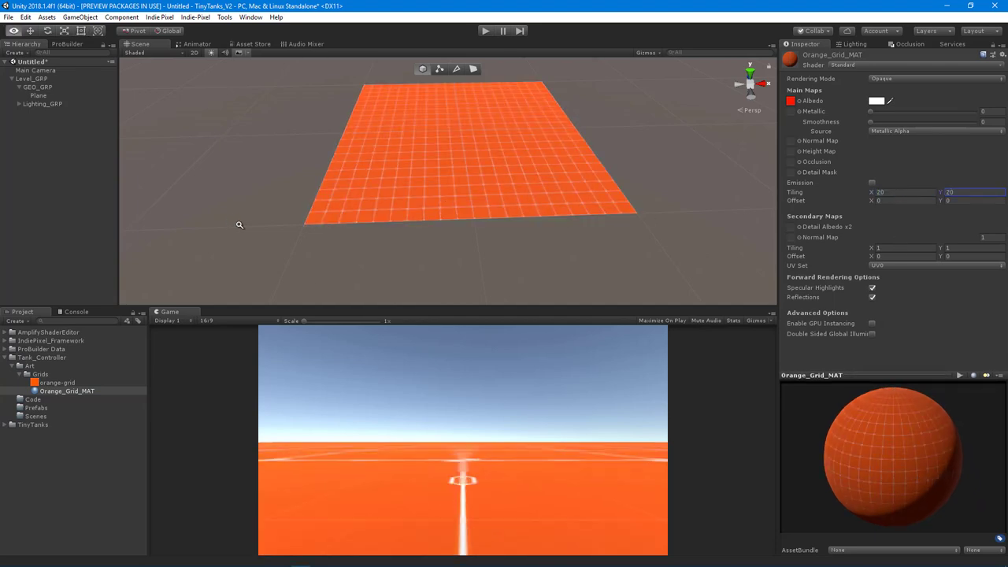
scroll(608, 230, up, 5)
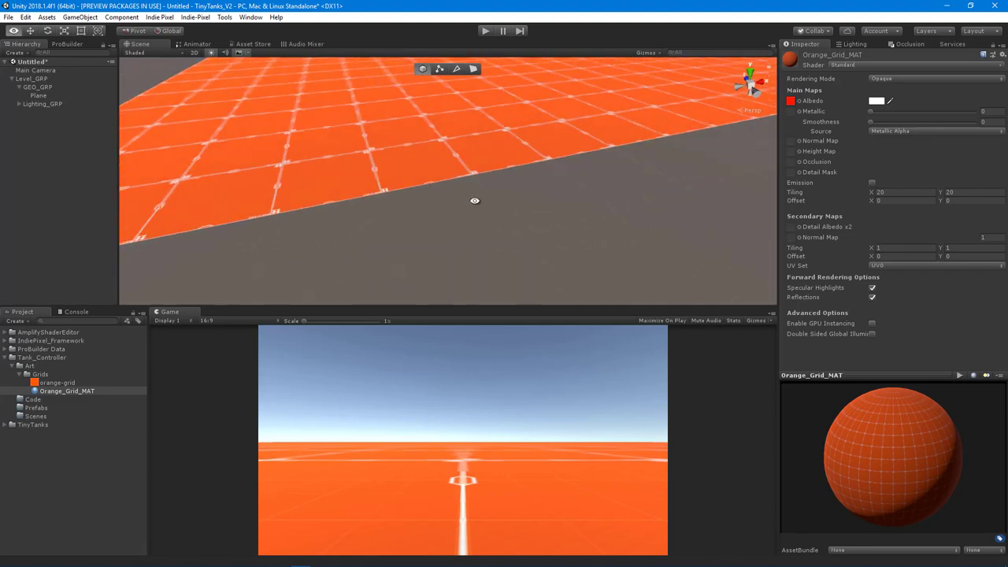
scroll(576, 225, down, 6)
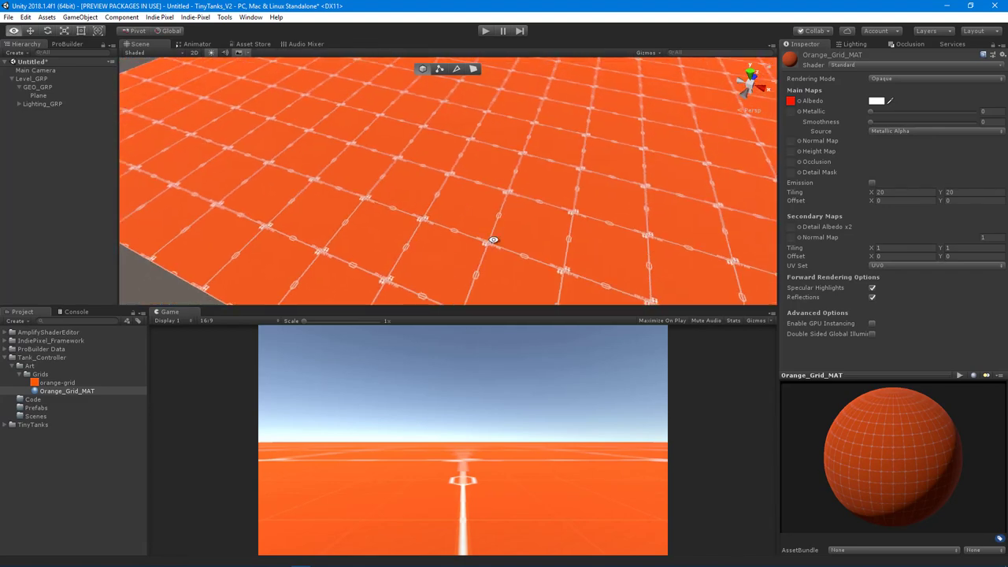
alt+drag(531, 200, 410, 213)
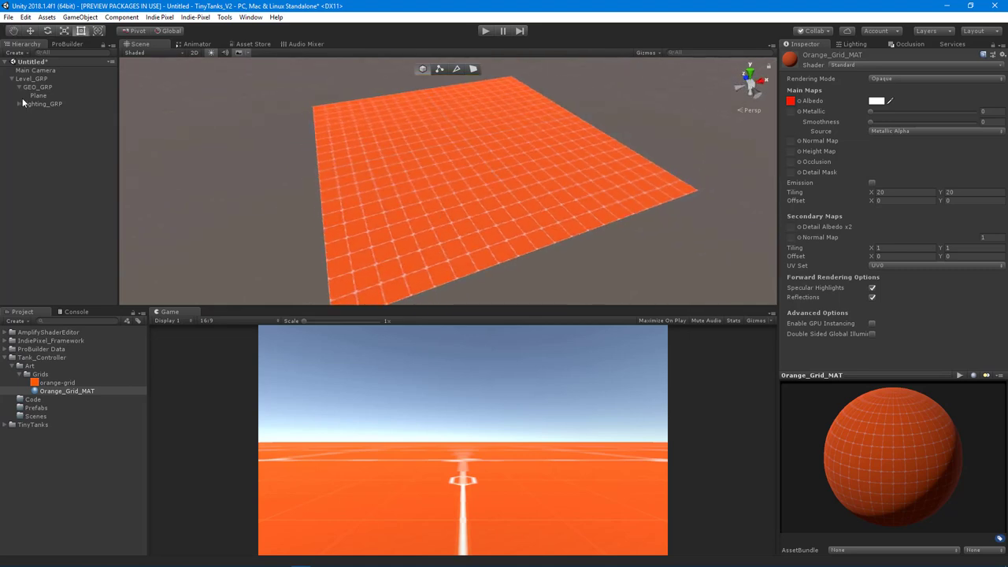
Rename the plane under GEO_GRP as Ground
click(66, 95)
key(F2)
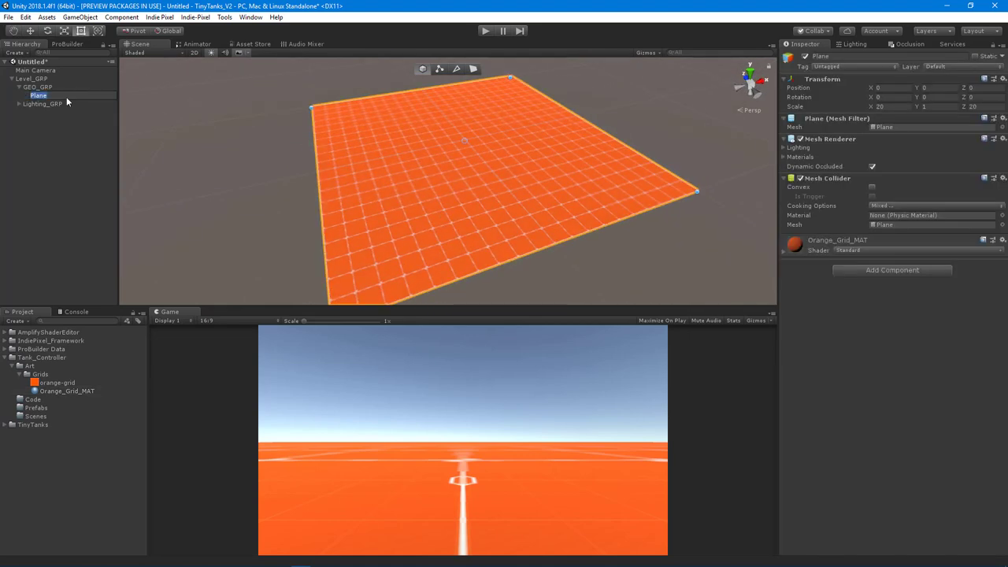
text(Ground)
key(Return)
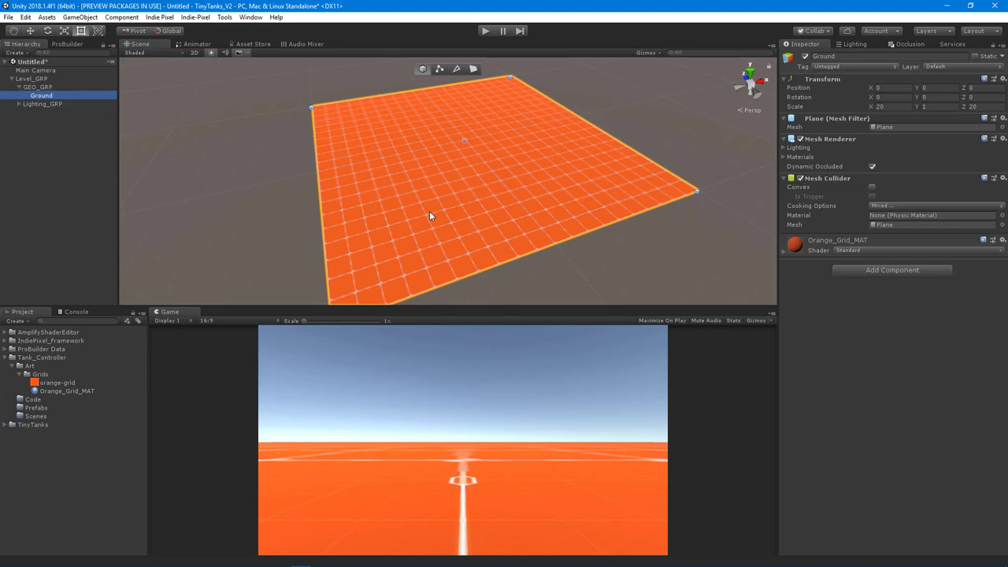
Collapse GEO_GRP in the hierarchy and the Grids and Art folders of Tank_Controller
alt+drag(429, 212, 465, 194)
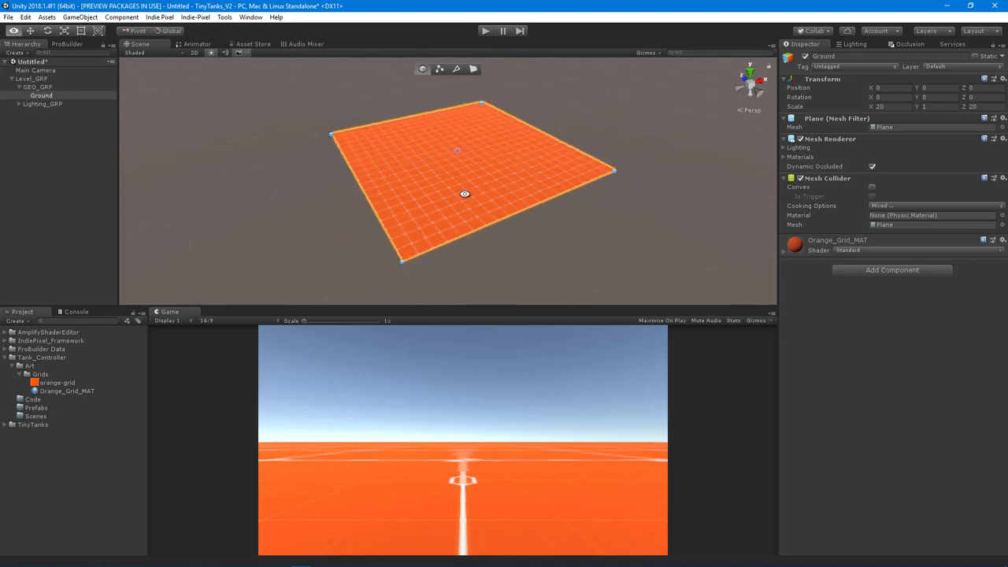
click(19, 86)
click(76, 185)
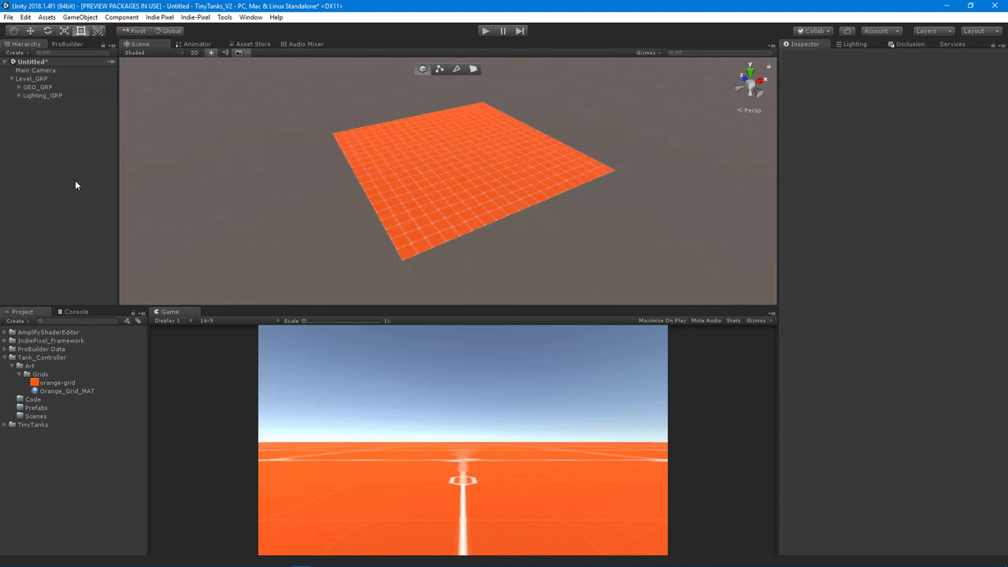
click(19, 374)
click(13, 366)
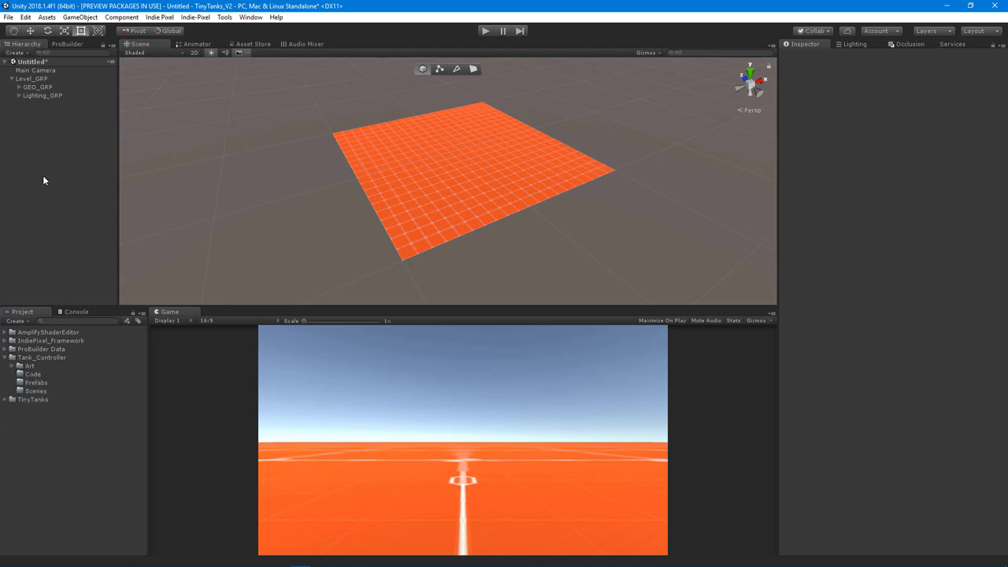
Create an empty child object under Level_GRP and name it Bounds_GRP
click(34, 79)
right_click(34, 79)
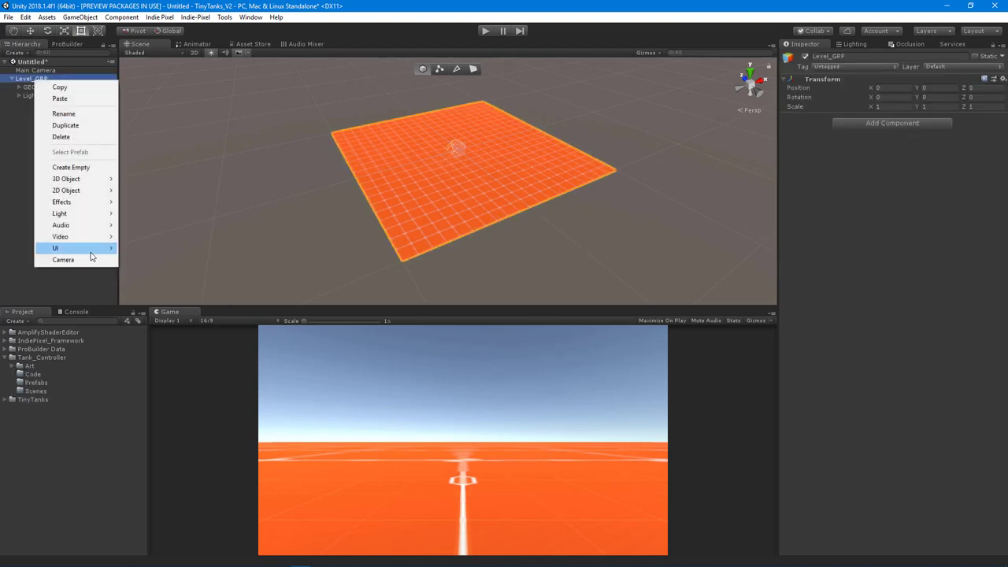
click(70, 168)
text(Bound)
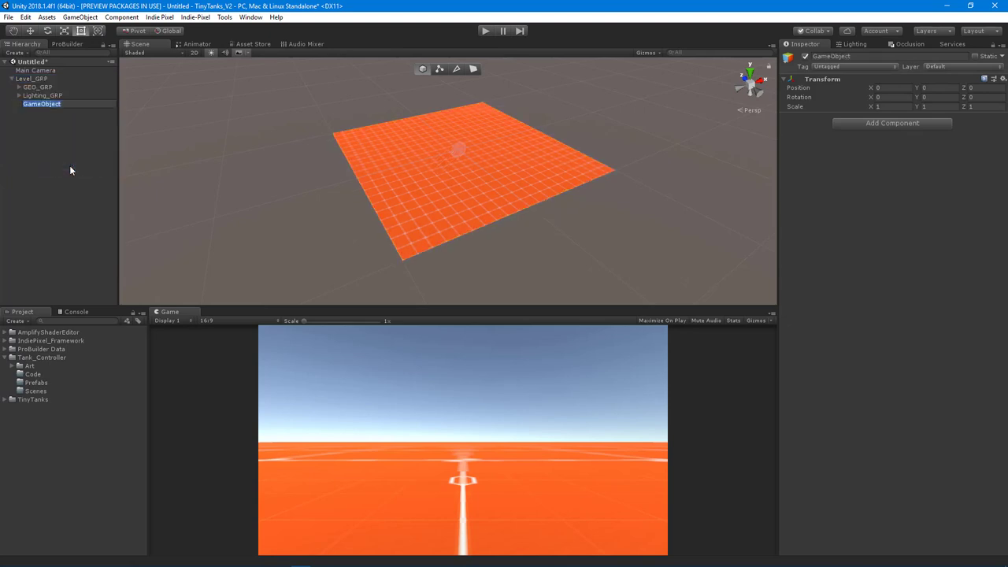
text(s_GRP)
key(Return)
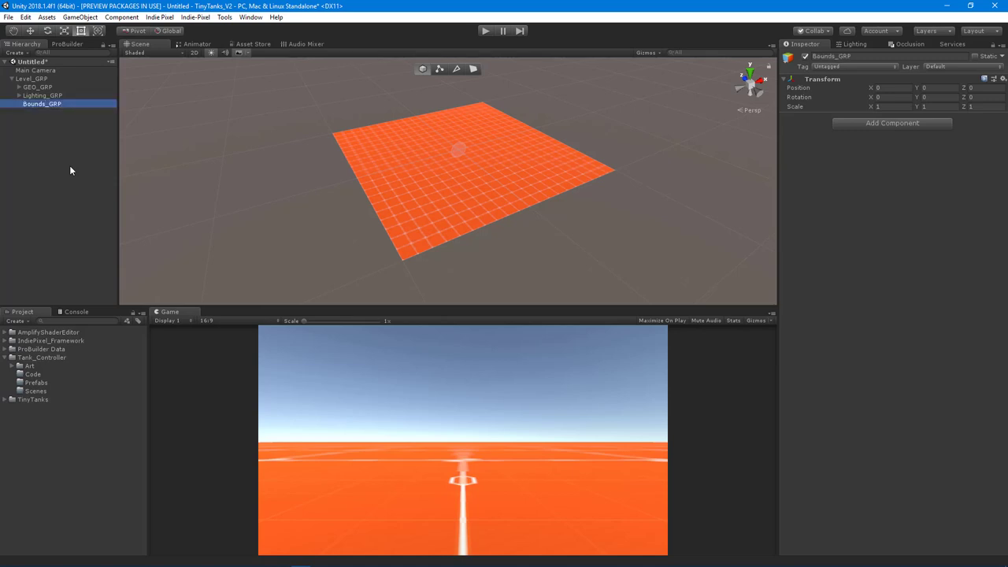
Create an empty child object under Bounds_GRP and name it Bound_001
right_click(55, 106)
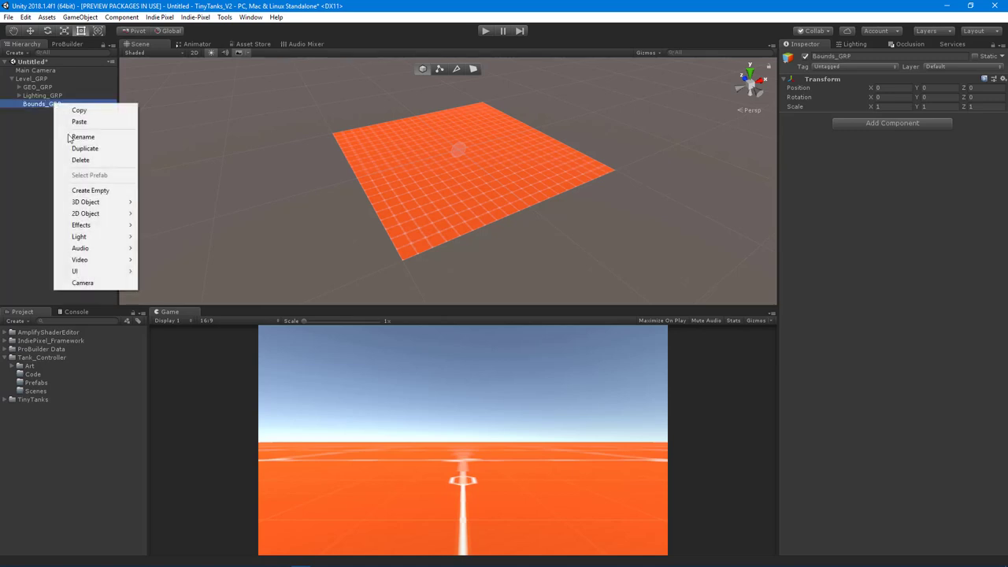
click(101, 193)
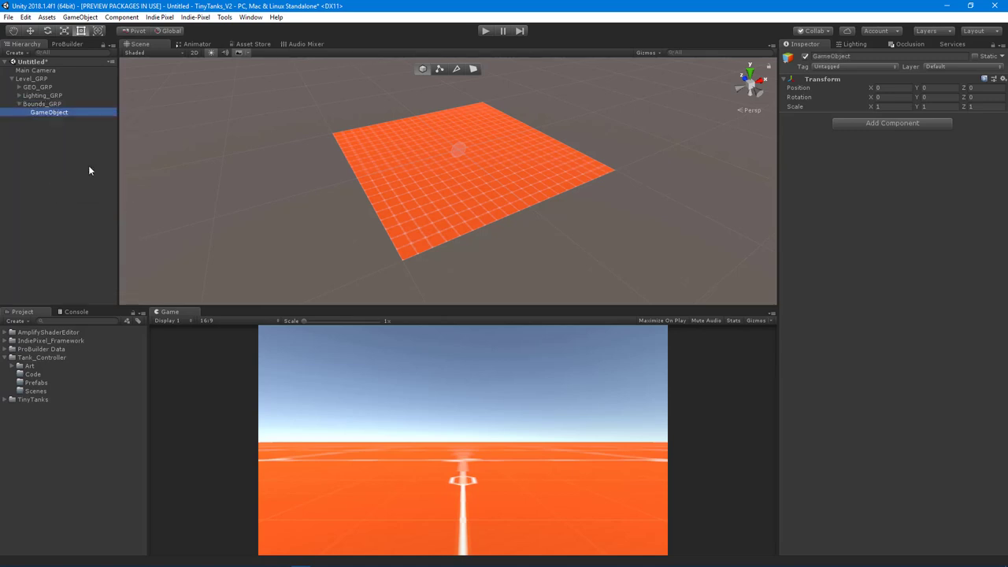
text(Bound_001)
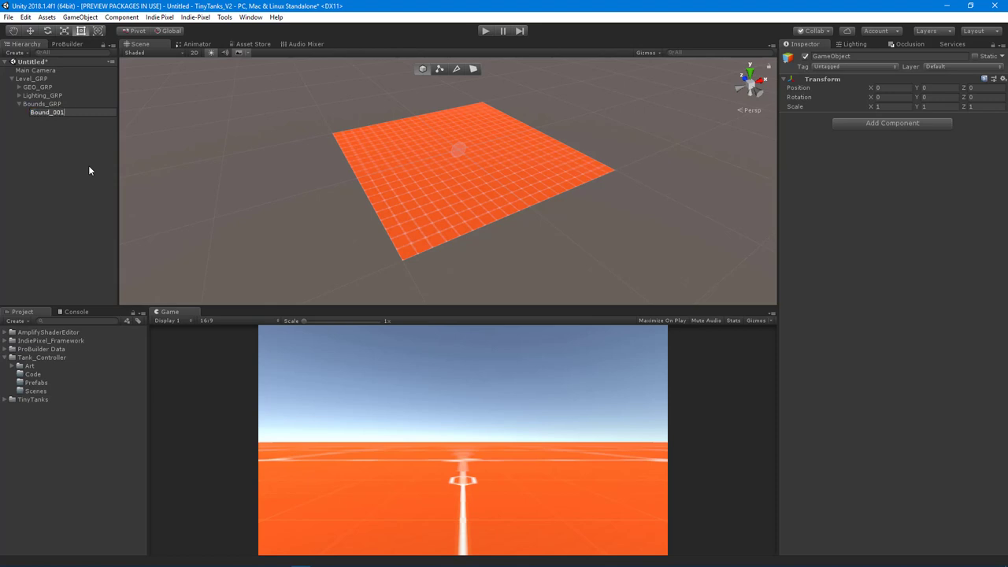
key(Return)
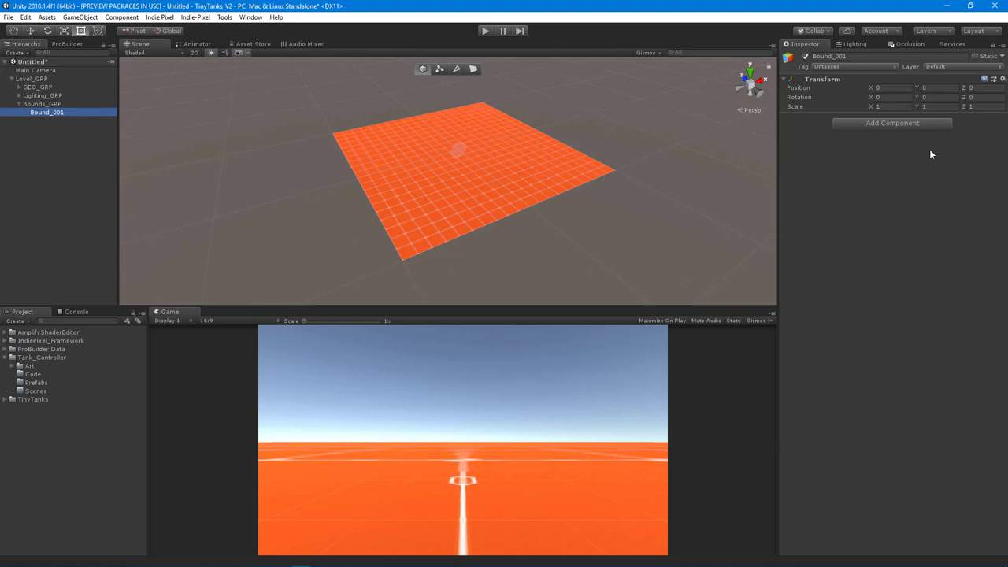
Add a Box Collider component to Bound_001
click(876, 124)
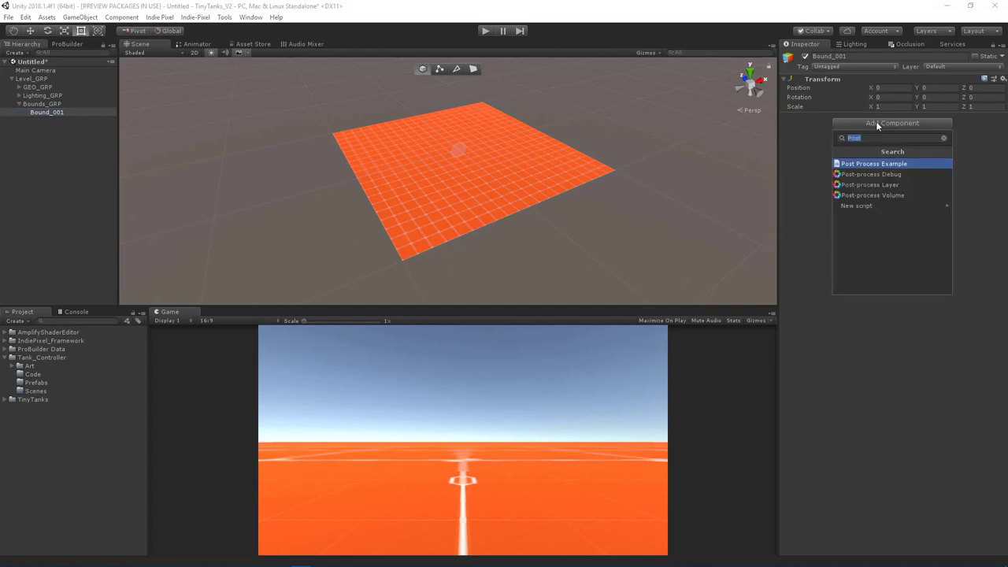
text(box col)
key(Return)
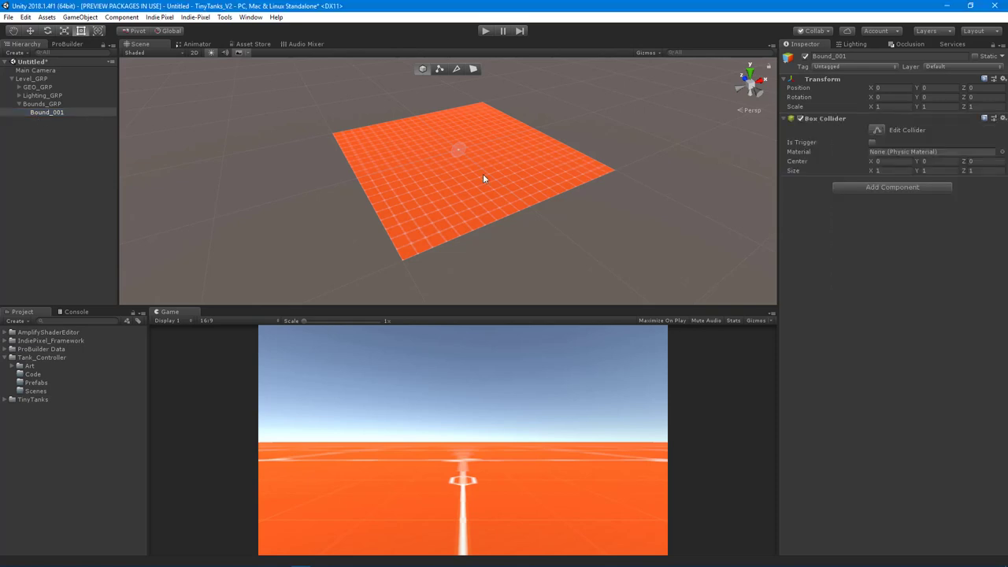
Examine the ground plane and its edges from several angles with Bound_001 selected
alt+drag(483, 178, 508, 162)
scroll(533, 200, up, 5)
scroll(465, 198, down, 2)
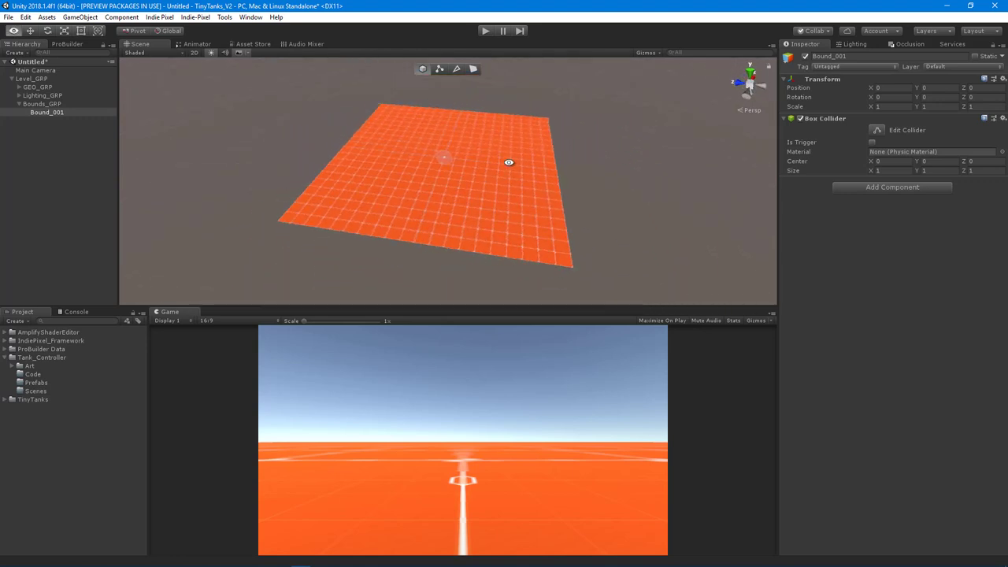
key(t)
alt+drag(466, 230, 457, 165)
scroll(481, 211, down, 2)
scroll(481, 211, up, 2)
key(t)
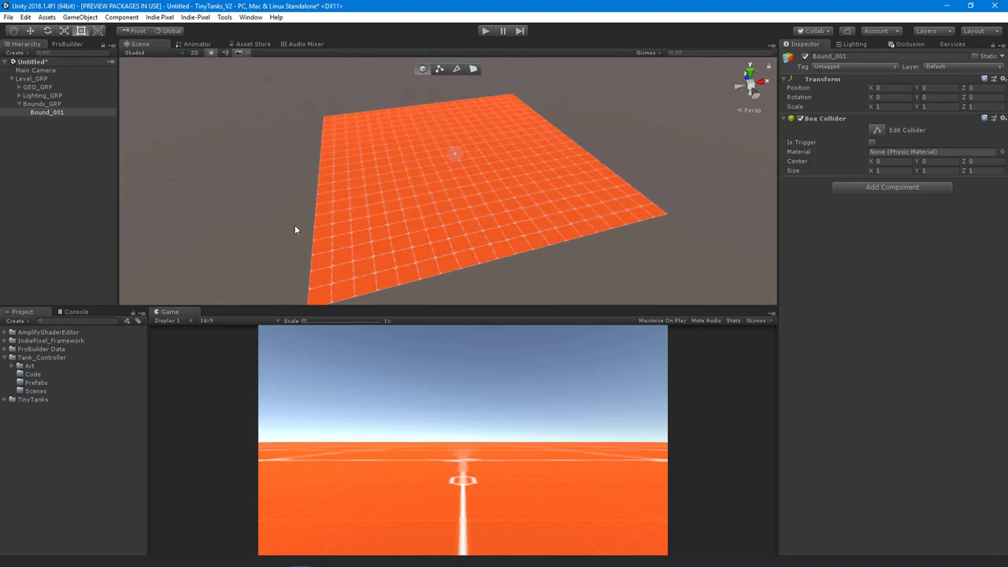
alt+drag(295, 229, 362, 162)
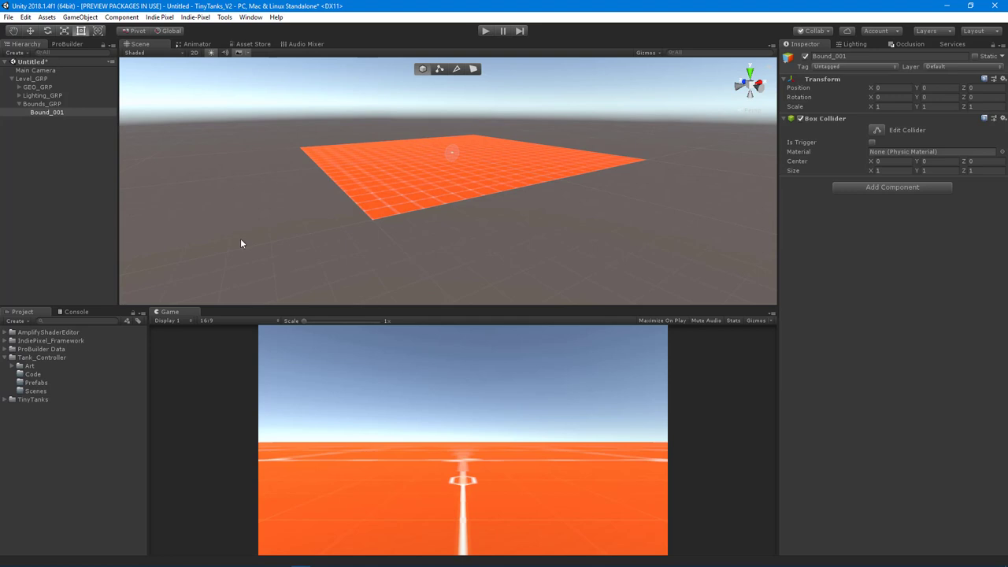
alt+drag(587, 144, 817, 191)
alt+drag(470, 181, 362, 166)
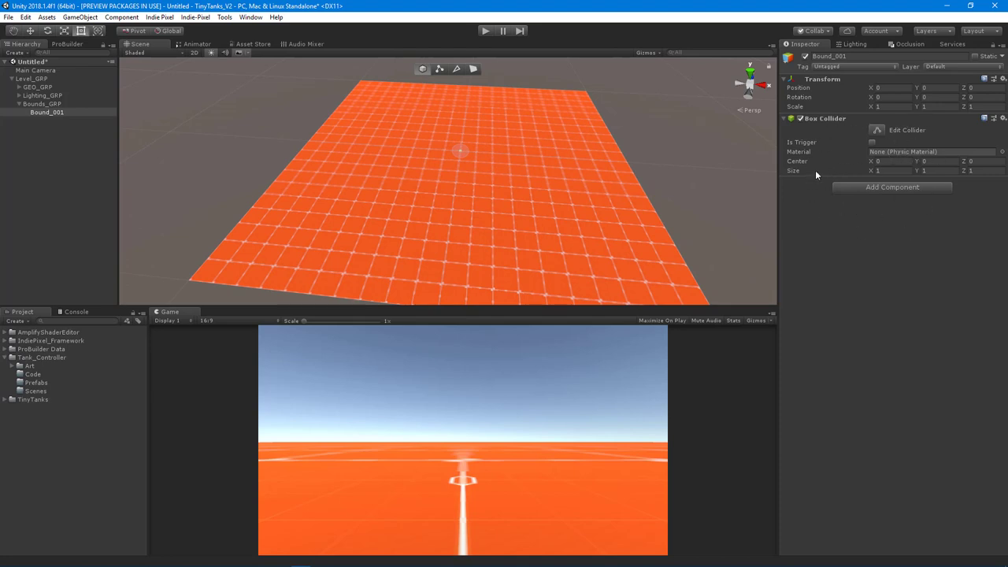
Set Bound_001's box collider size to about X 205.65, Y 26.68, Z 3.36, forming a thin wall spanning the ground
drag(871, 172, 766, 168)
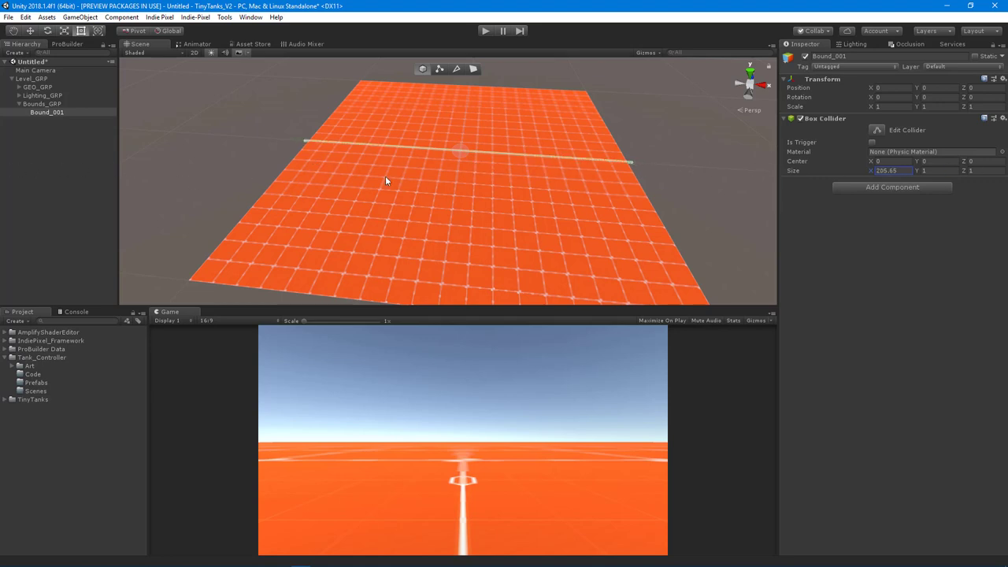
alt+drag(385, 181, 595, 157)
alt+drag(461, 152, 365, 213)
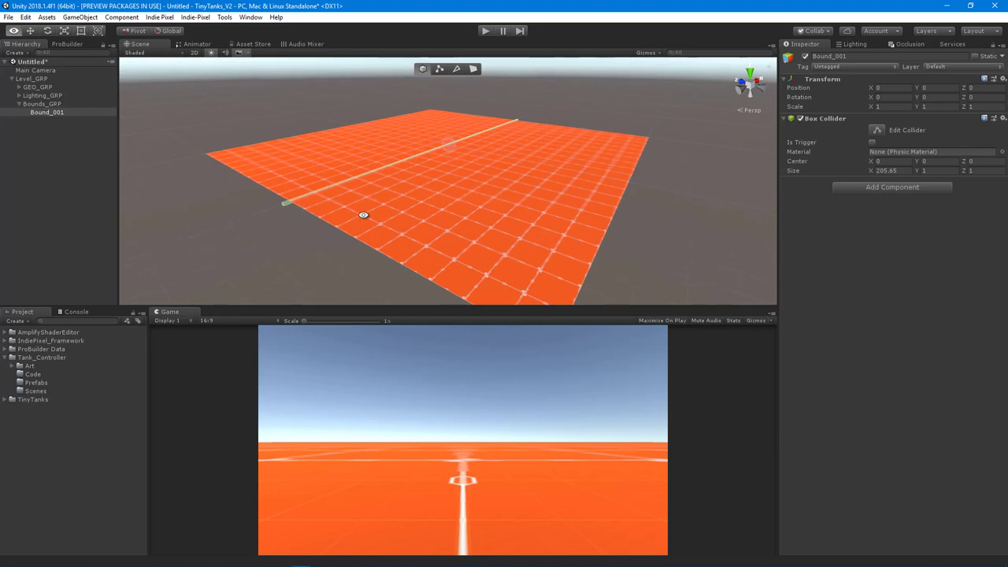
click(927, 171)
drag(928, 171, 9, 177)
Move Bound_001 along Z onto the ground's edge at about 99.9, aligning it in an orthographic top view
alt+drag(315, 173, 493, 185)
mouse_move(492, 184)
alt+right_down()
mouse_move(528, 185)
mouse_move(486, 202)
alt+right_up()
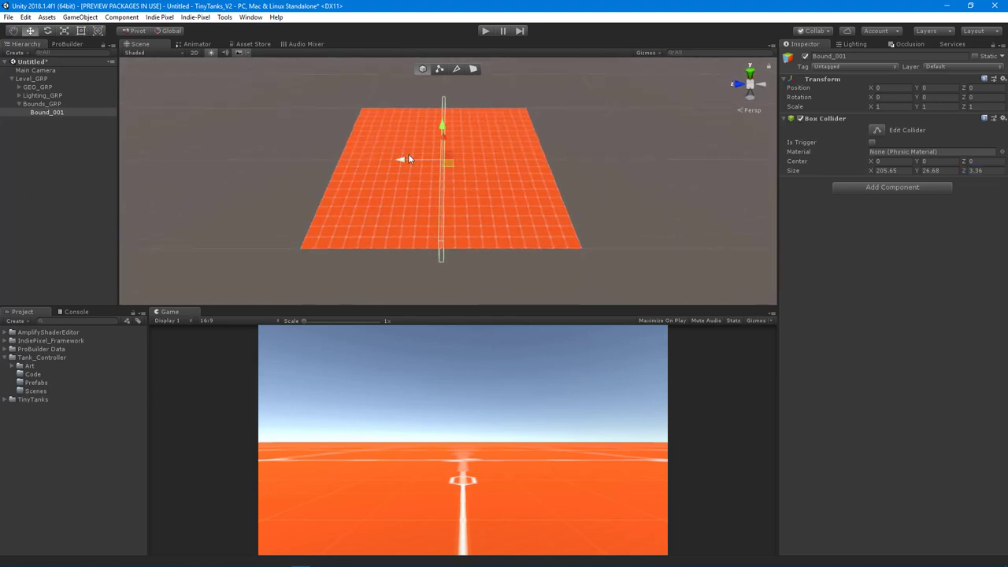
drag(408, 159, 292, 157)
alt+drag(540, 191, 517, 181)
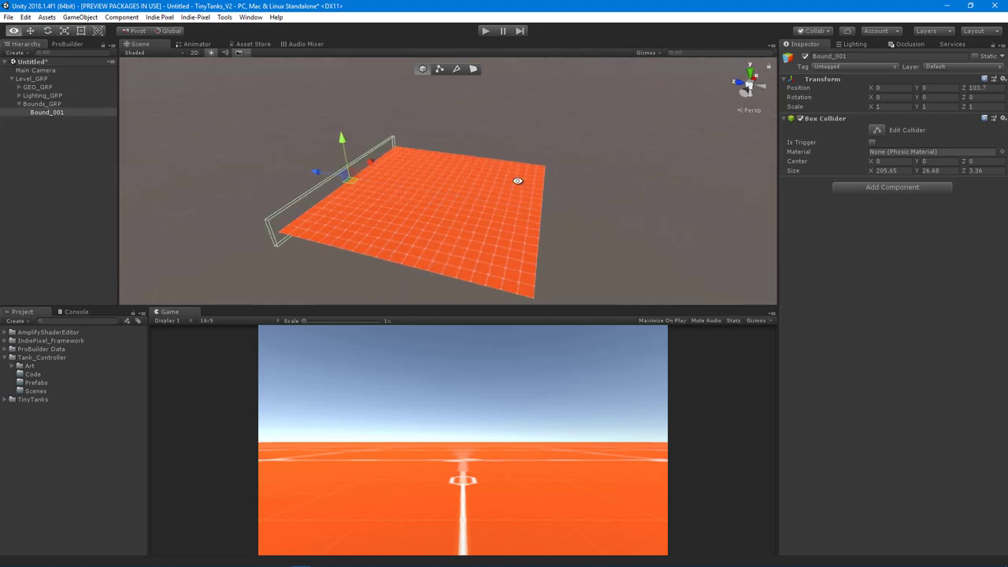
click(745, 112)
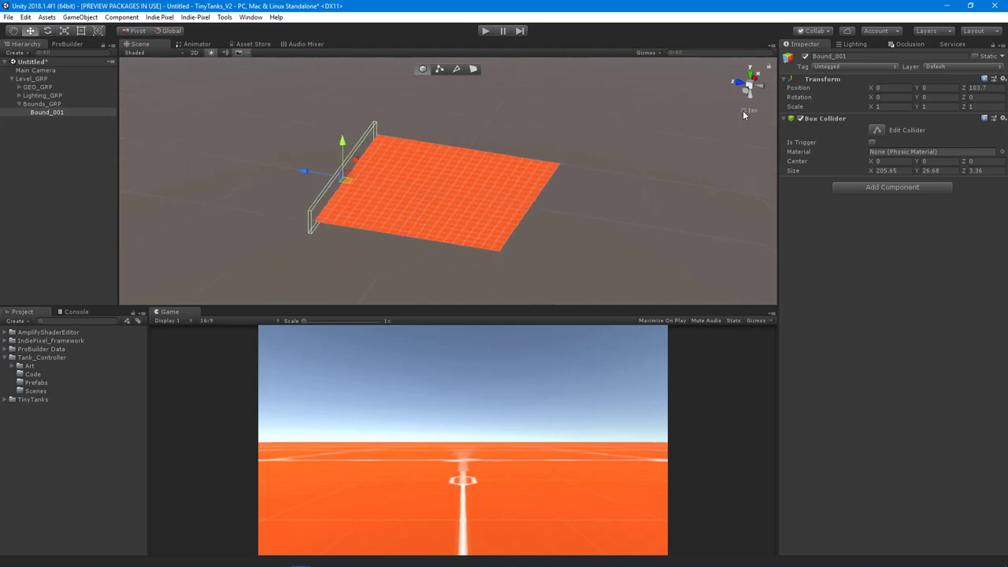
alt+drag(671, 124, 740, 87)
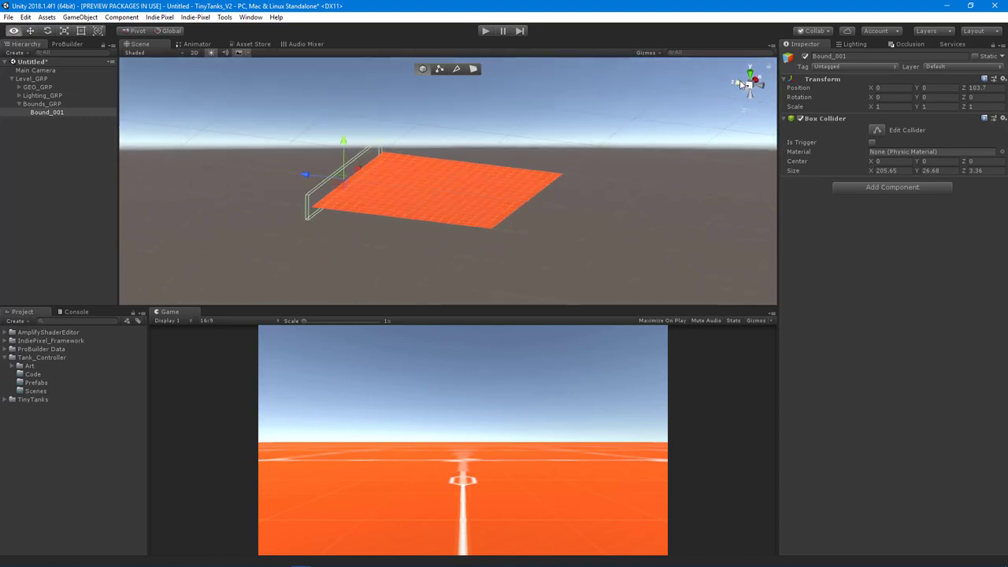
click(751, 73)
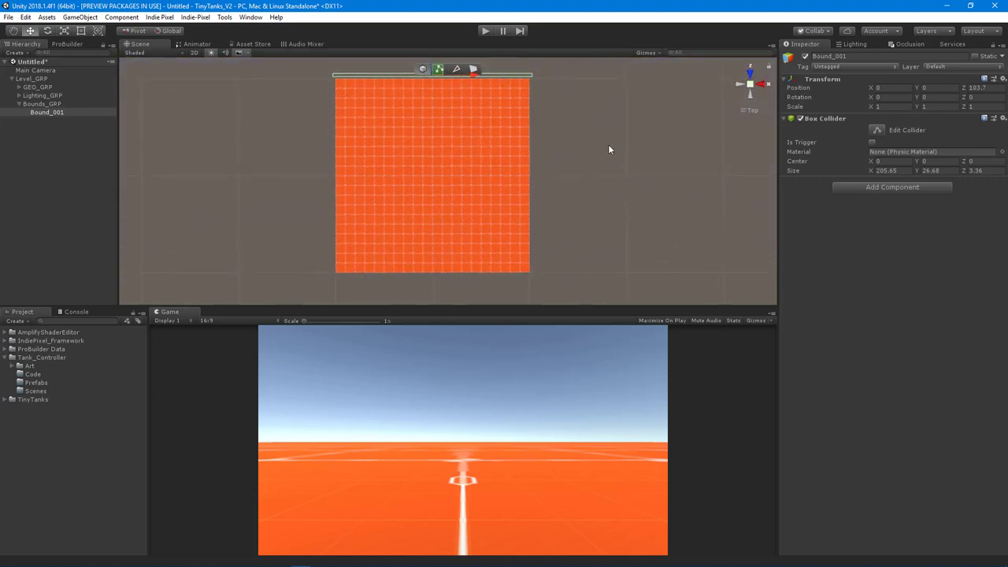
scroll(441, 110, up, 2)
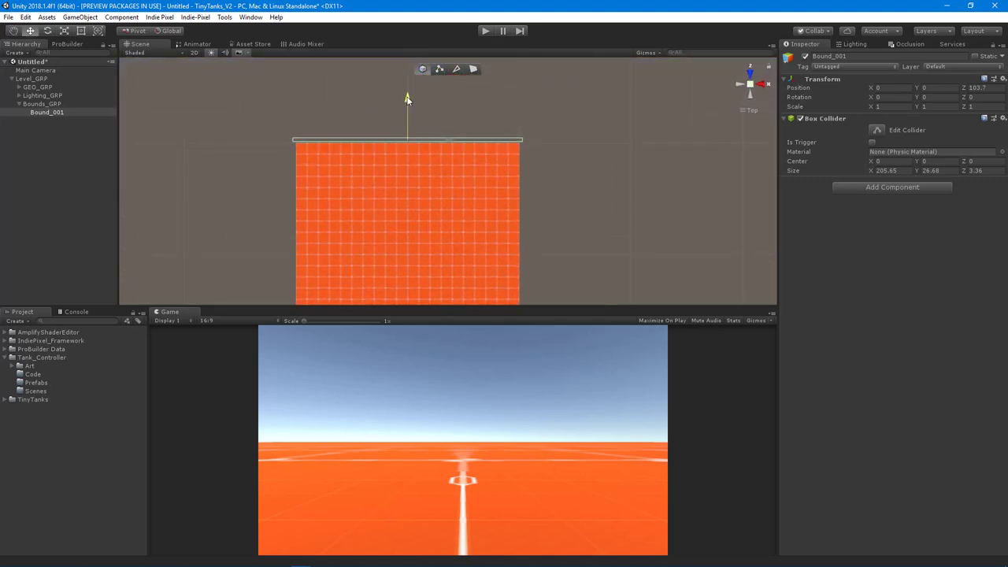
drag(409, 98, 407, 99)
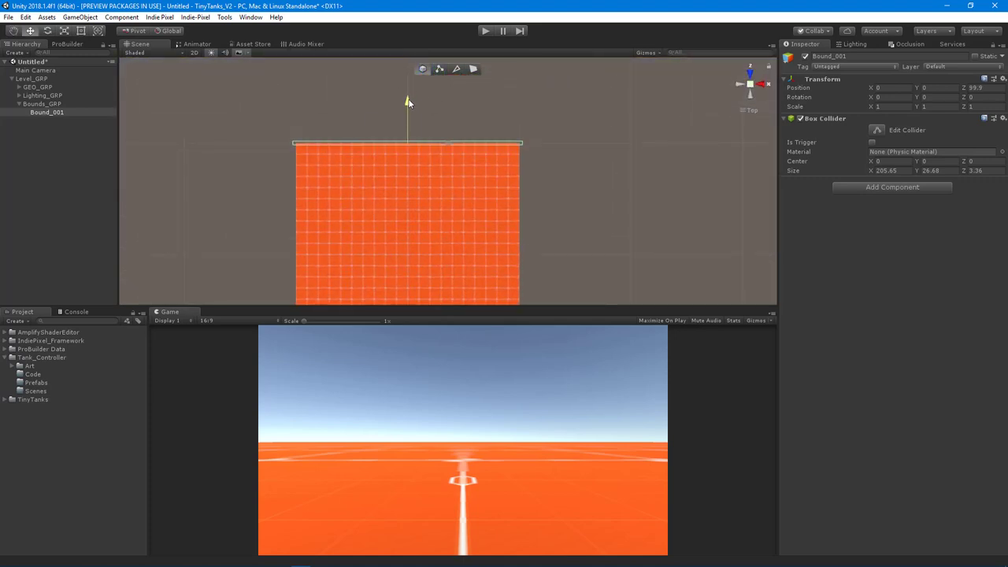
Duplicate Bound_001, move the copy to the ground's opposite edge at about Z -100.2, and rename it Bound_002
alt+right_drag(590, 180, 446, 189)
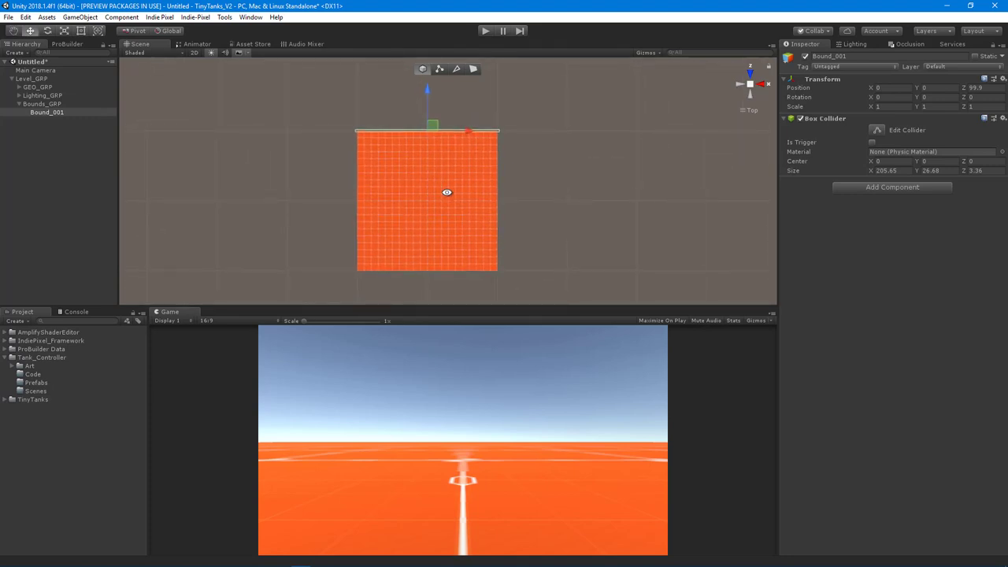
key(ctrl+d)
alt+drag(409, 205, 130, 113)
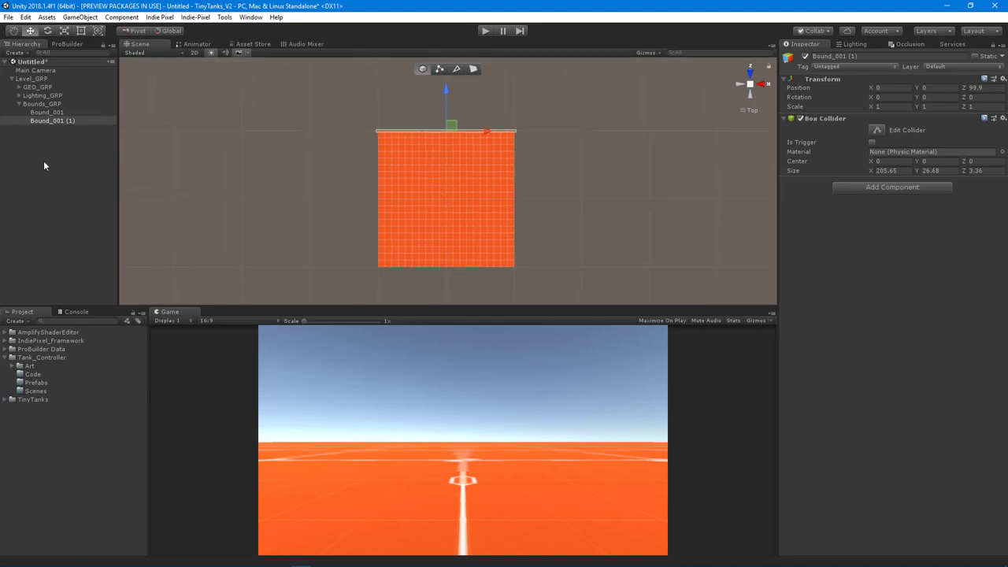
drag(445, 92, 446, 229)
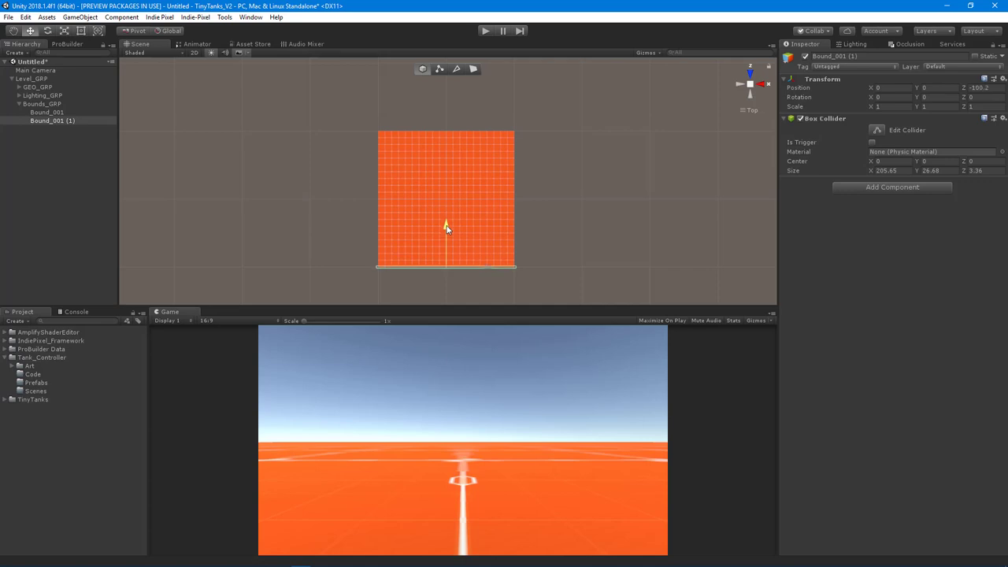
click(94, 120)
text(2)
key(Return)
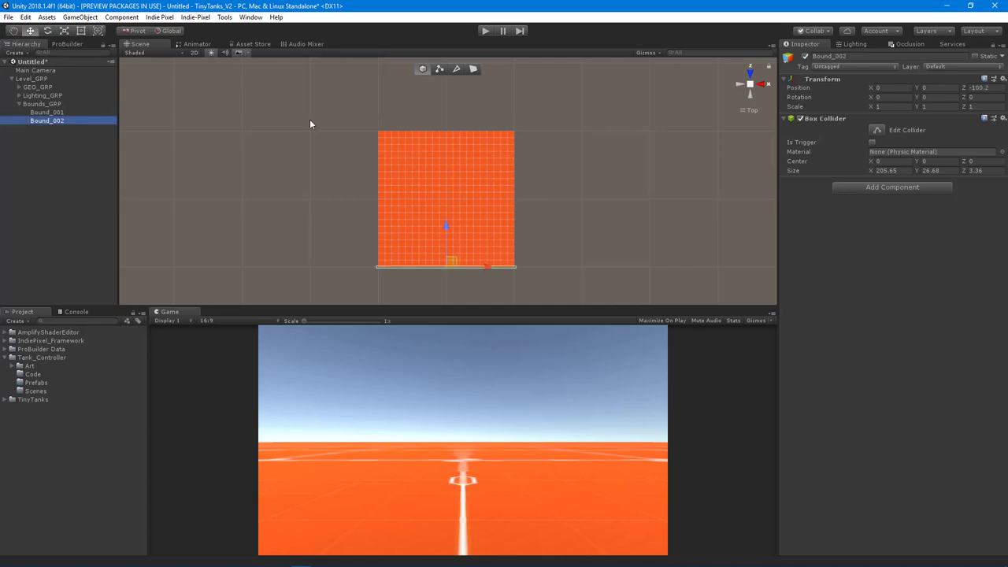
Duplicate Bound_002 and rename the copy Bound_003
alt+drag(309, 120, 416, 198)
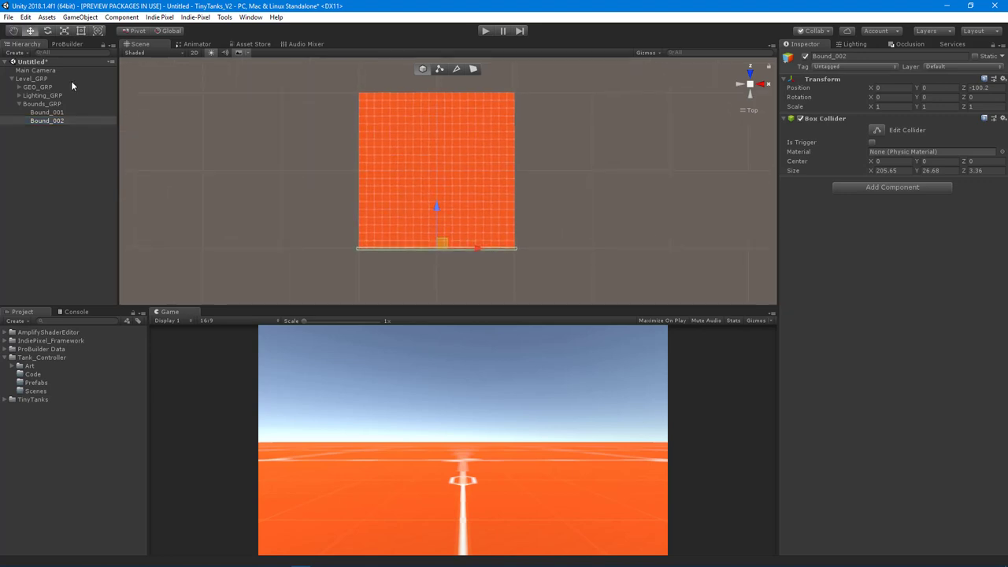
click(60, 122)
key(ctrl+d)
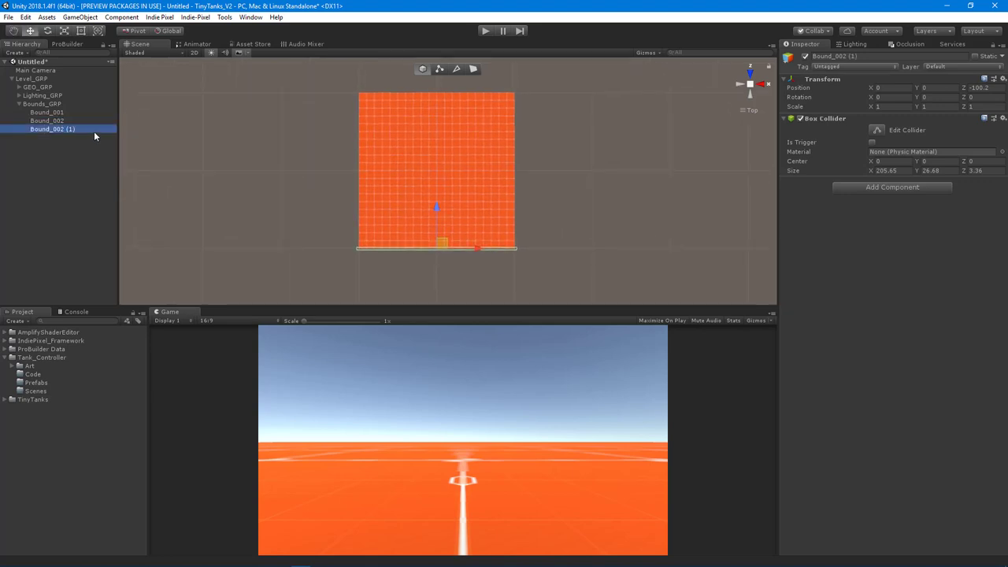
key(F2)
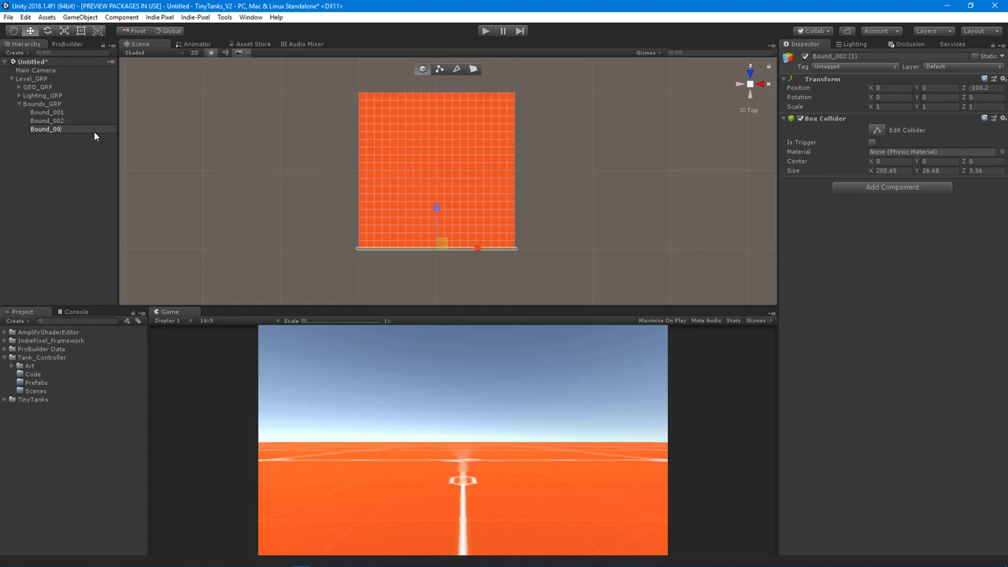
key(Return)
key(w)
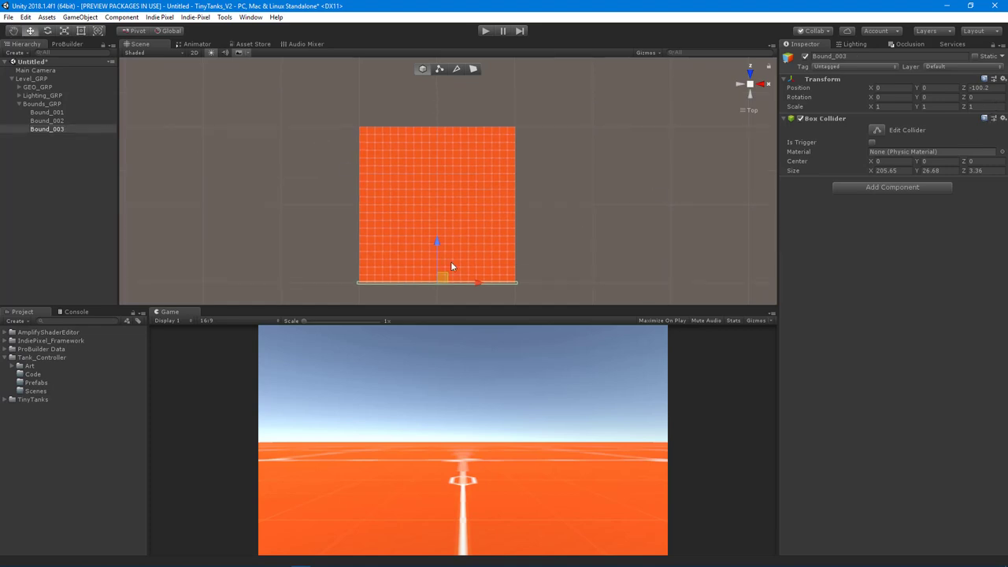
Give Bound_003 Z position 0 and Y rotation 90, and move it to the ground's side edge at about X -100.8
drag(437, 275, 437, 180)
click(985, 90)
text(0)
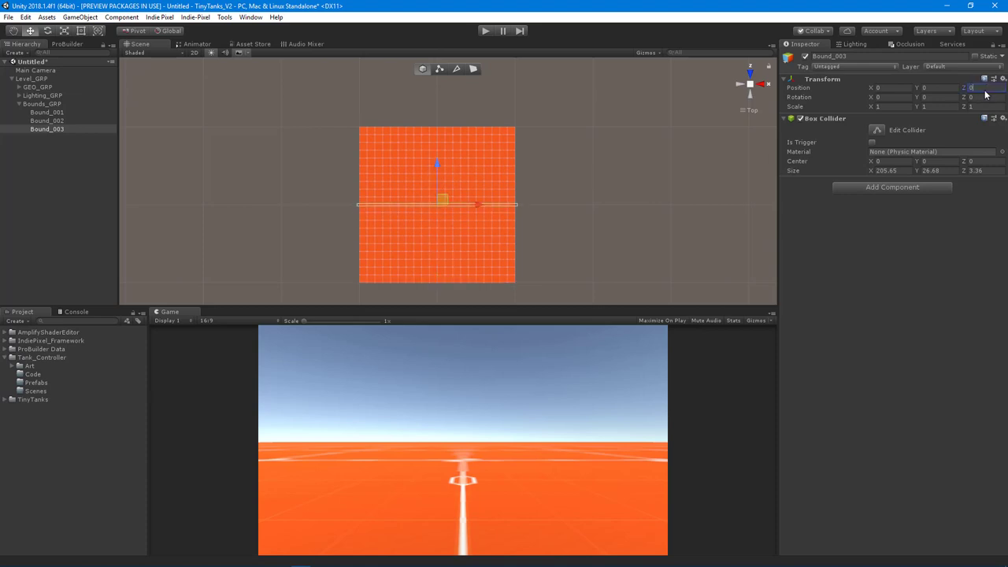
click(933, 99)
text(90)
drag(479, 207, 398, 206)
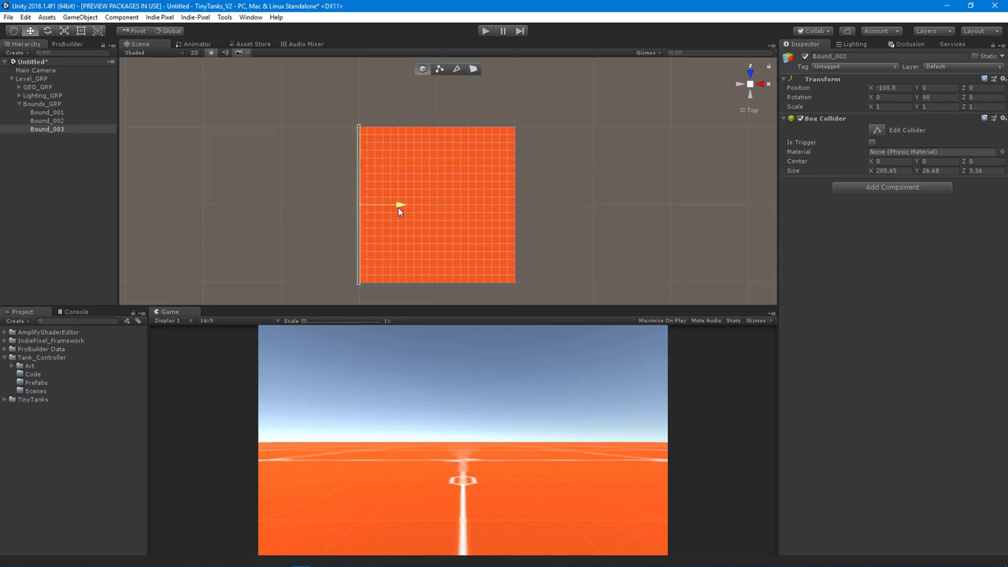
Duplicate Bound_003, move the copy to the opposite side edge at about X 98.1, and rename it Bound_004
middle_drag(421, 210, 459, 216)
key(ctrl+d)
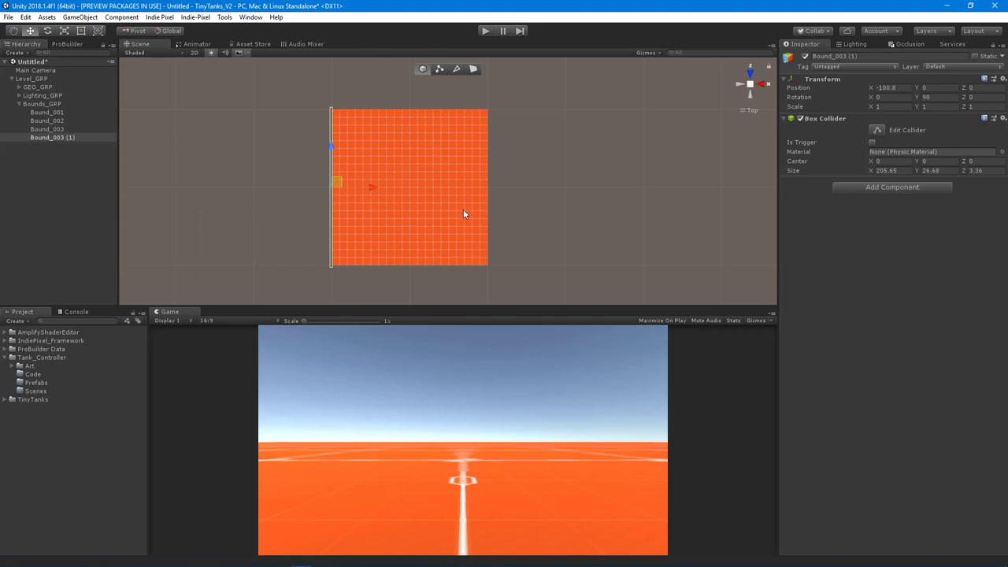
drag(373, 187, 530, 187)
click(78, 137)
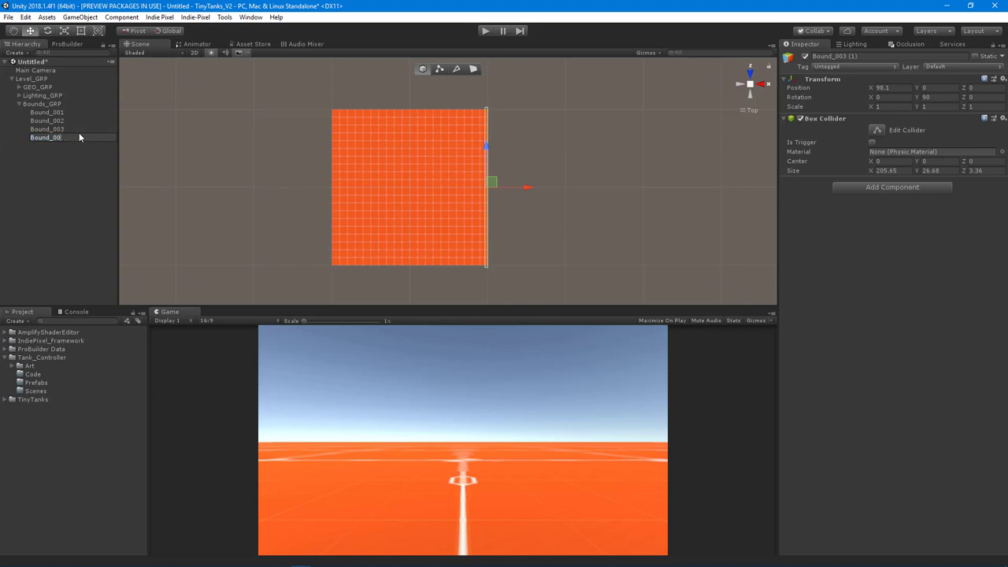
text(4)
key(Return)
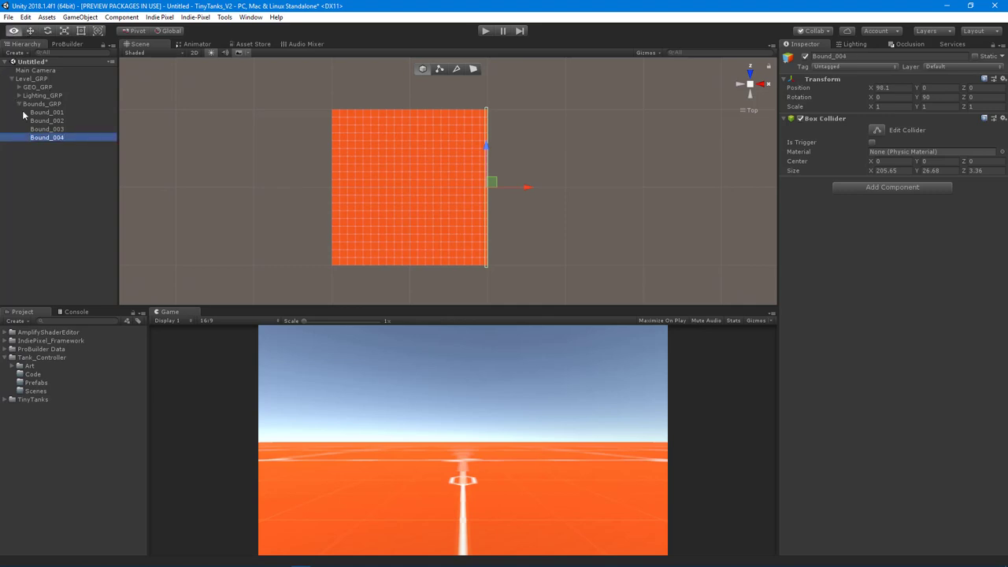
alt+click(20, 107)
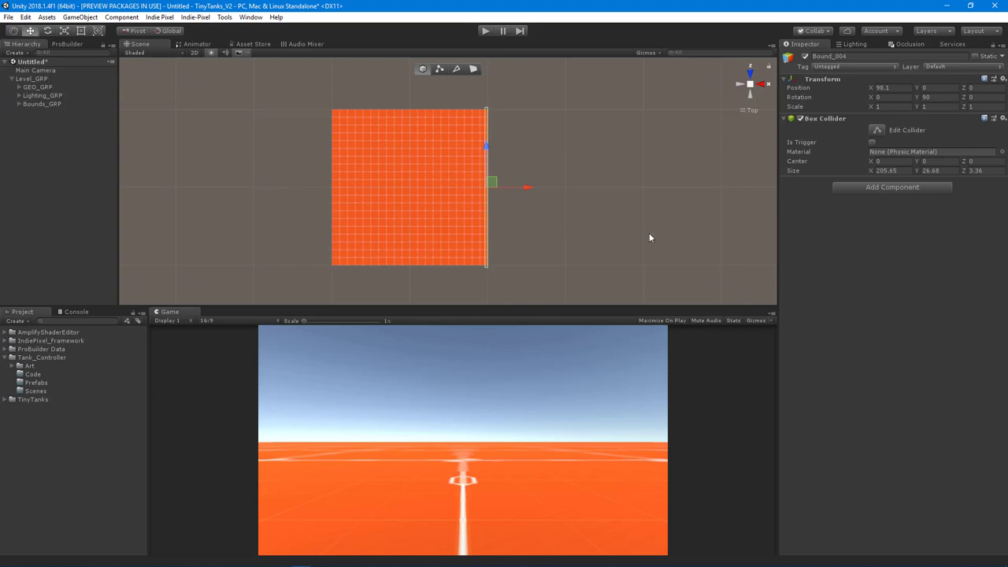
Return the scene view to perspective and raise Bounds_GRP to about Y 10.2 so the walls stand above the ground
alt+right_drag(649, 236, 738, 148)
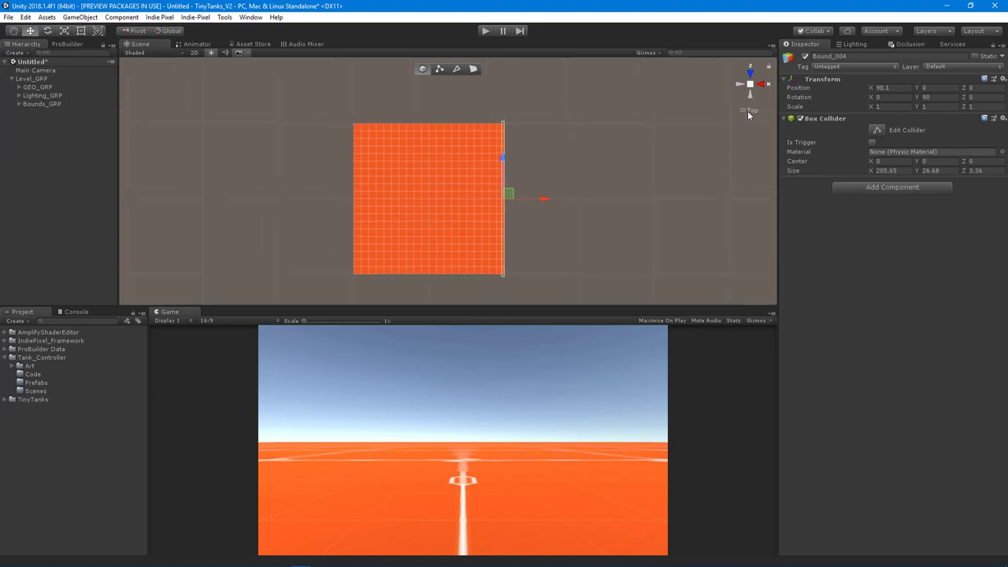
click(748, 115)
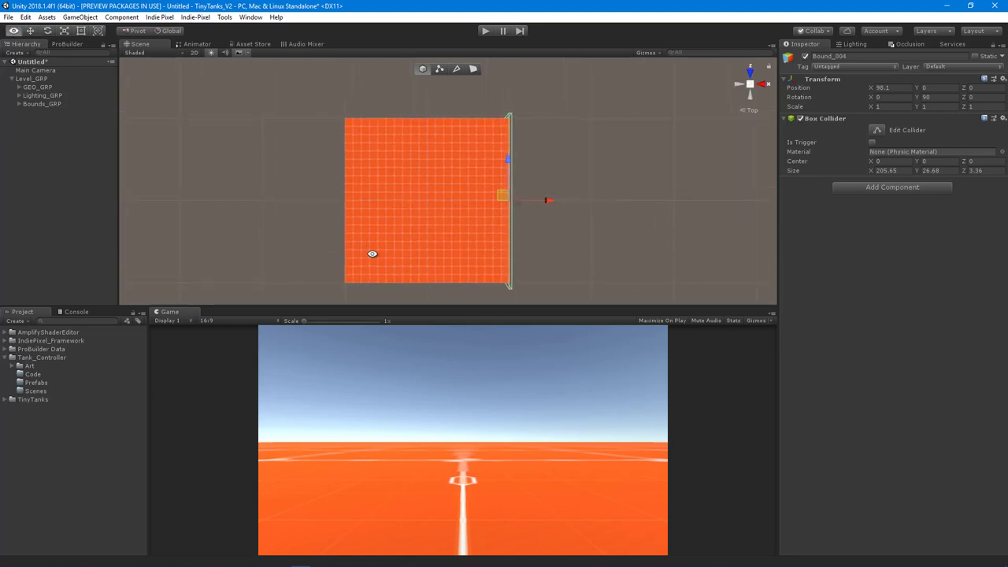
alt+drag(371, 252, 335, 197)
click(44, 105)
alt+drag(231, 142, 440, 75)
alt+drag(558, 169, 385, 148)
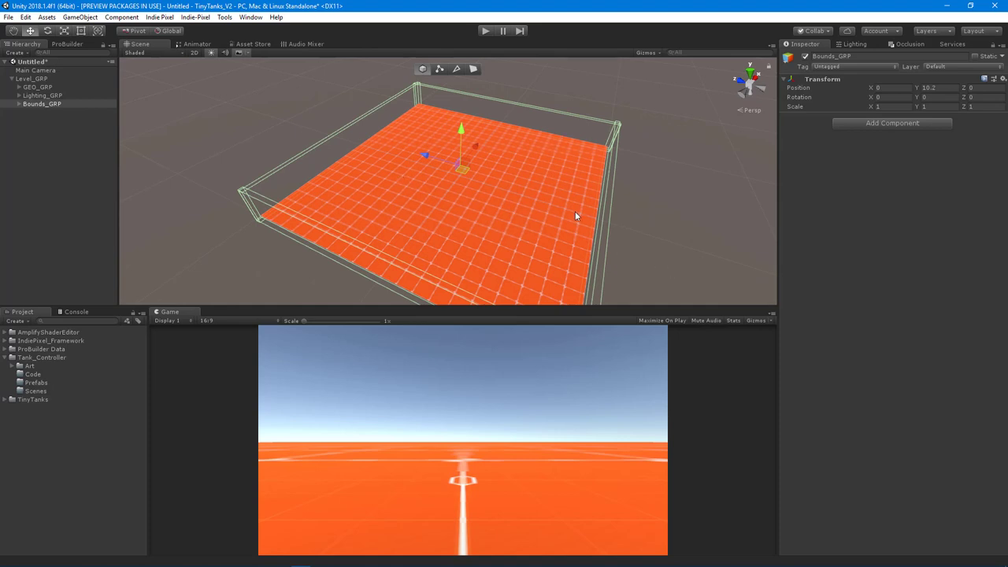
alt+drag(575, 215, 329, 226)
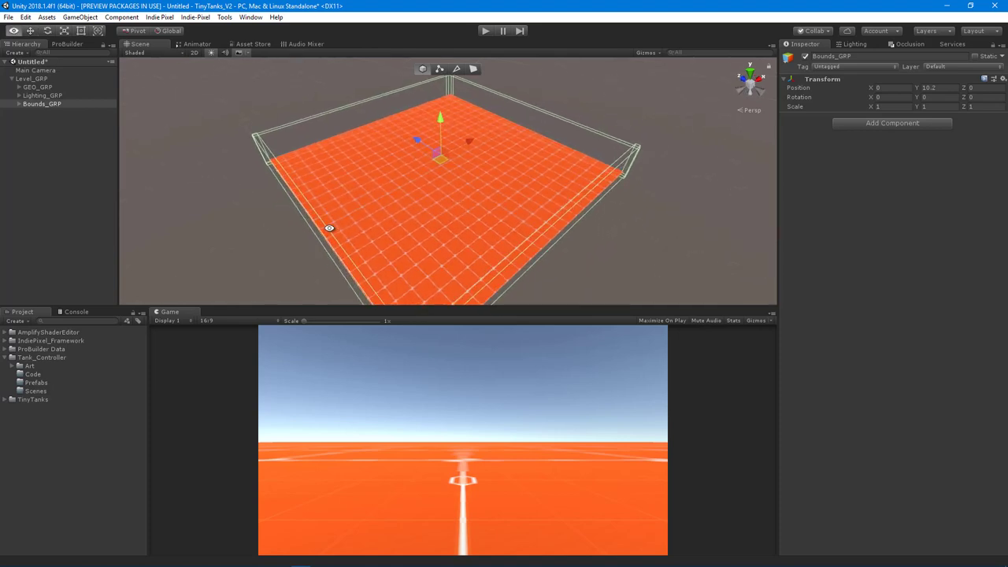
Duplicate the Tank folder in TinyTanks/Art/Objects and move the copy into the Tank_Controller folder
click(5, 357)
click(5, 366)
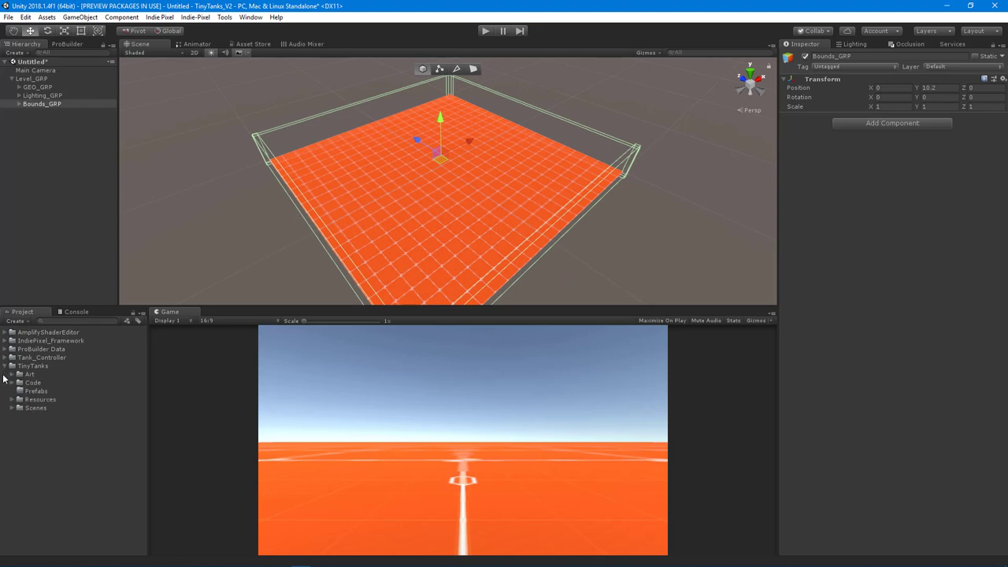
click(13, 374)
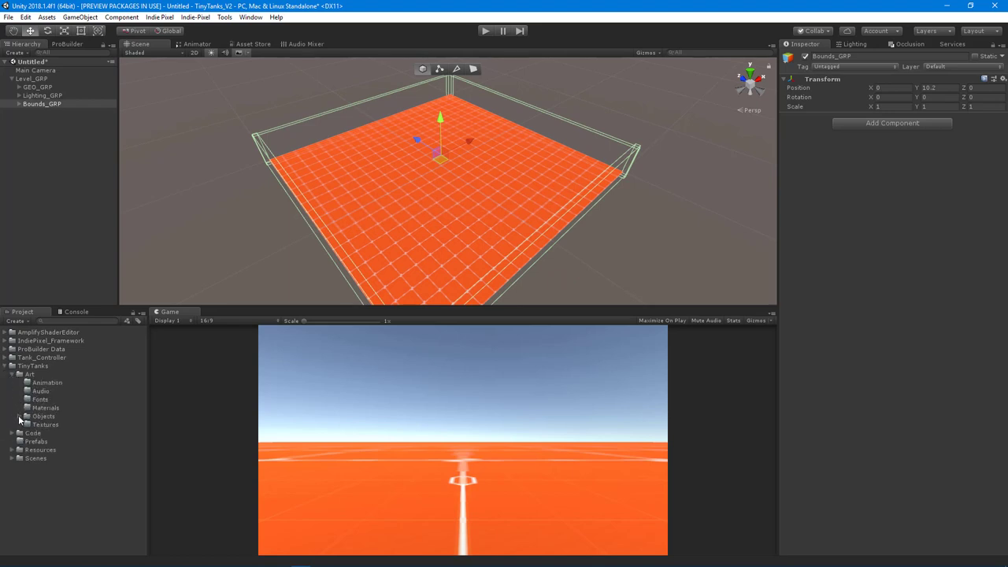
click(20, 415)
click(45, 434)
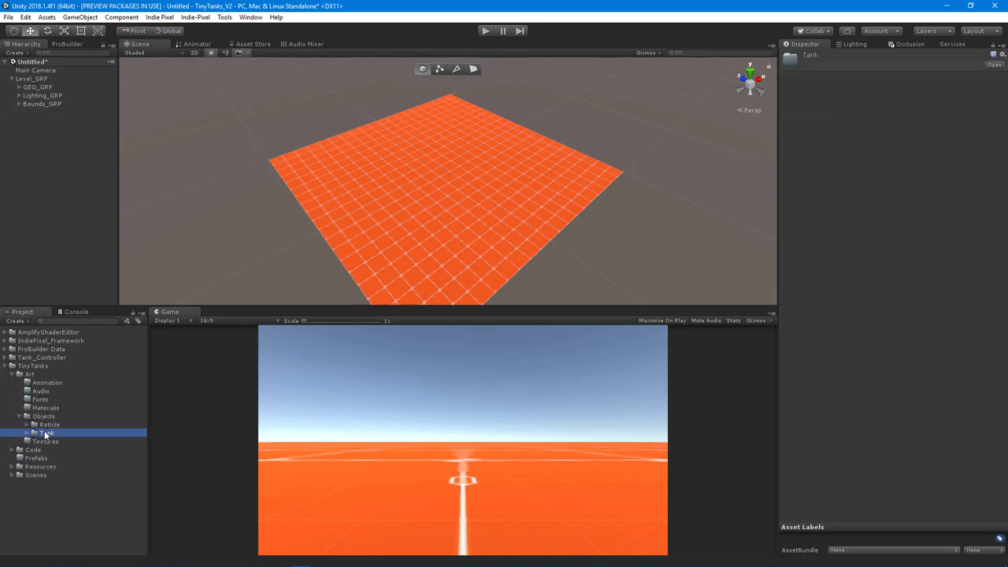
key(ctrl+d)
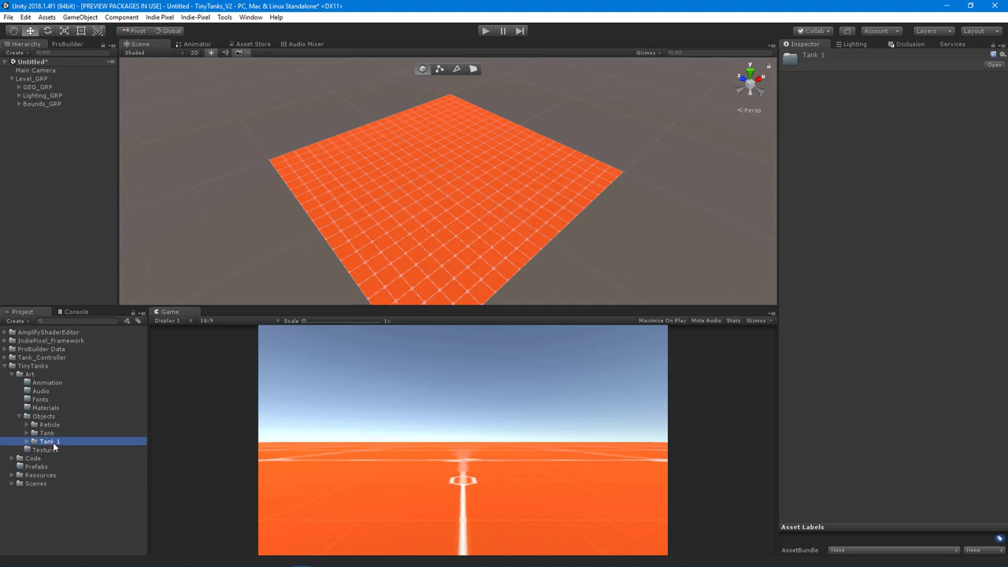
drag(48, 443, 49, 358)
Move the copied Tank 1 folder into the Art folder of Tank_Controller
click(6, 366)
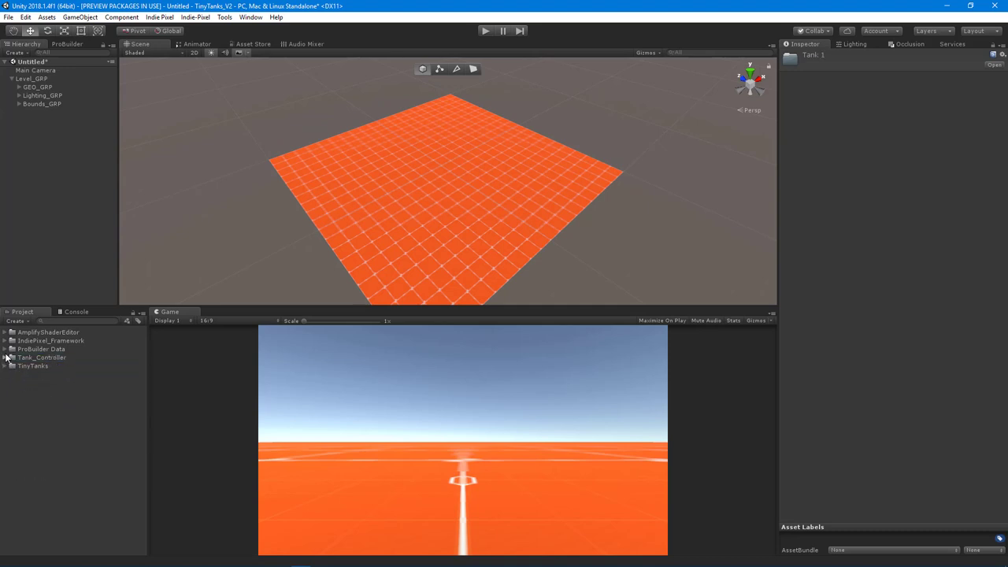
click(7, 357)
drag(27, 403, 36, 379)
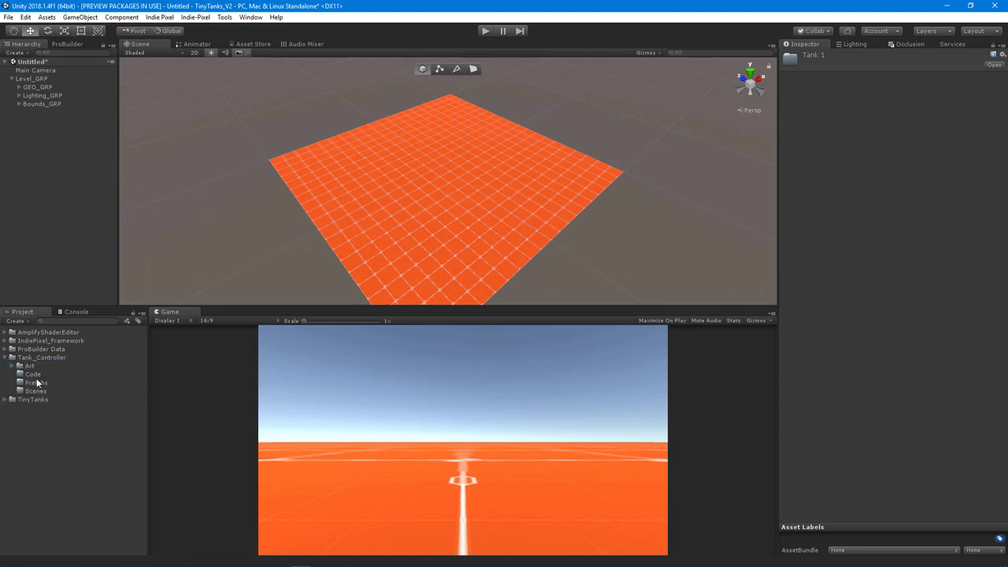
click(18, 368)
click(11, 367)
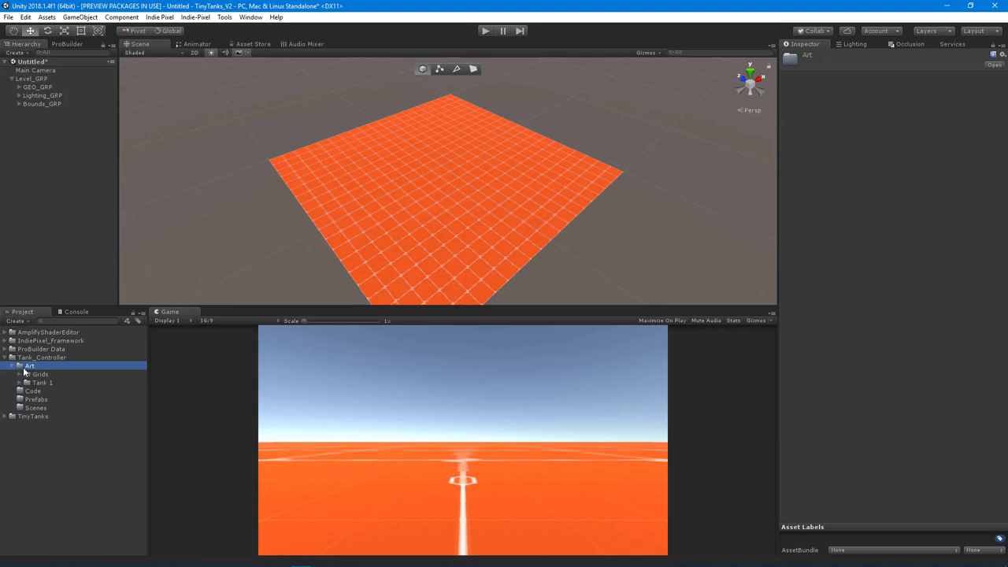
Create an Objects folder inside Tank_Controller's Art folder and move the Tank 1 folder into it
right_click(32, 366)
mouse_move(131, 147)
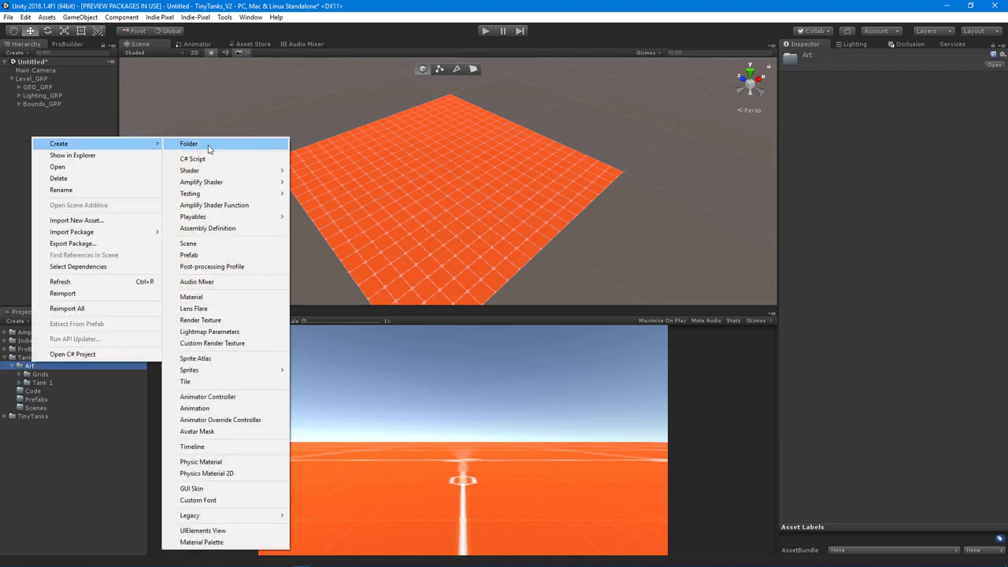
click(209, 147)
text(Obje)
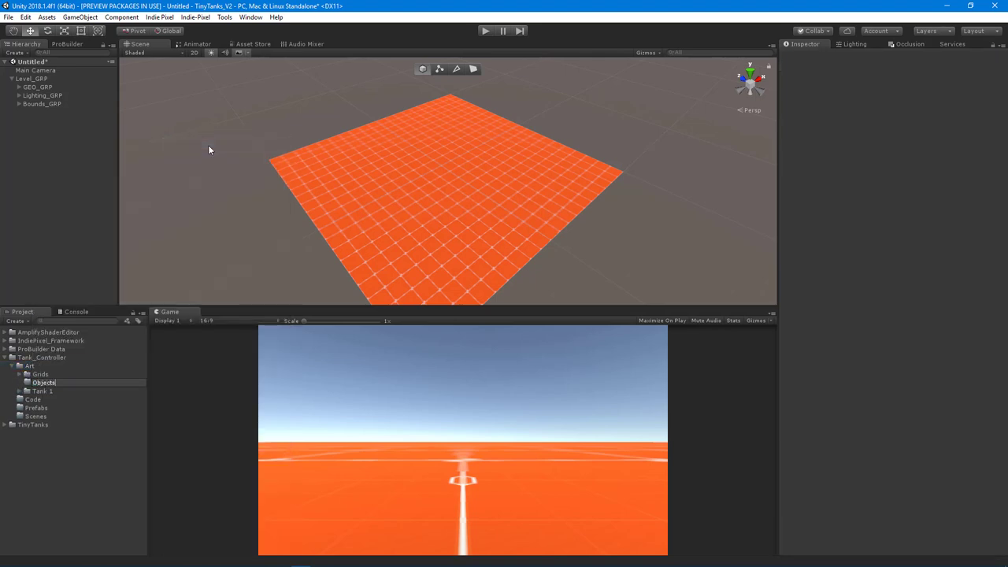
text(cts)
key(Return)
drag(43, 392, 44, 384)
click(26, 383)
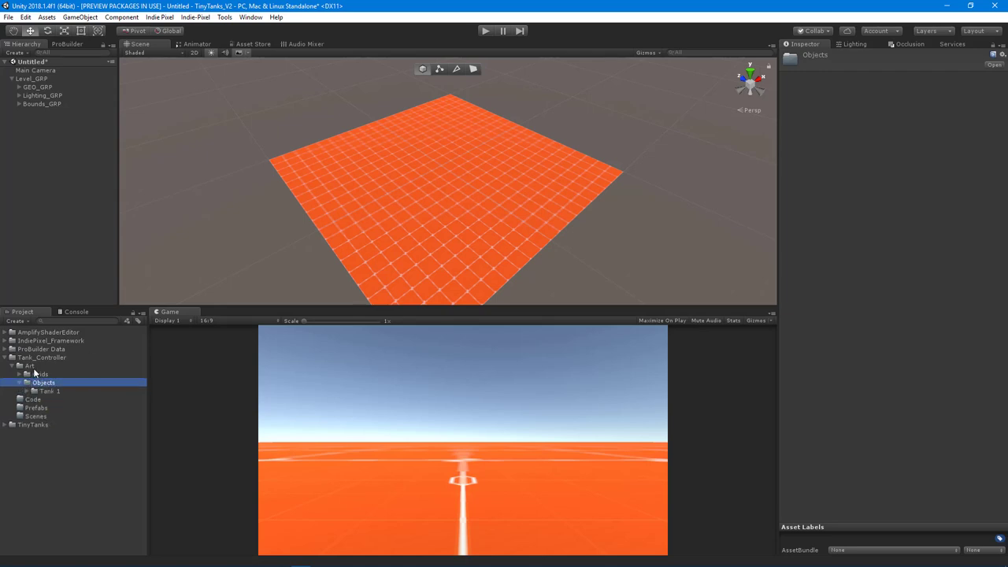
Create a Global_Materials folder inside Tank_Controller's Art folder and move the Grids folder into it
right_click(35, 367)
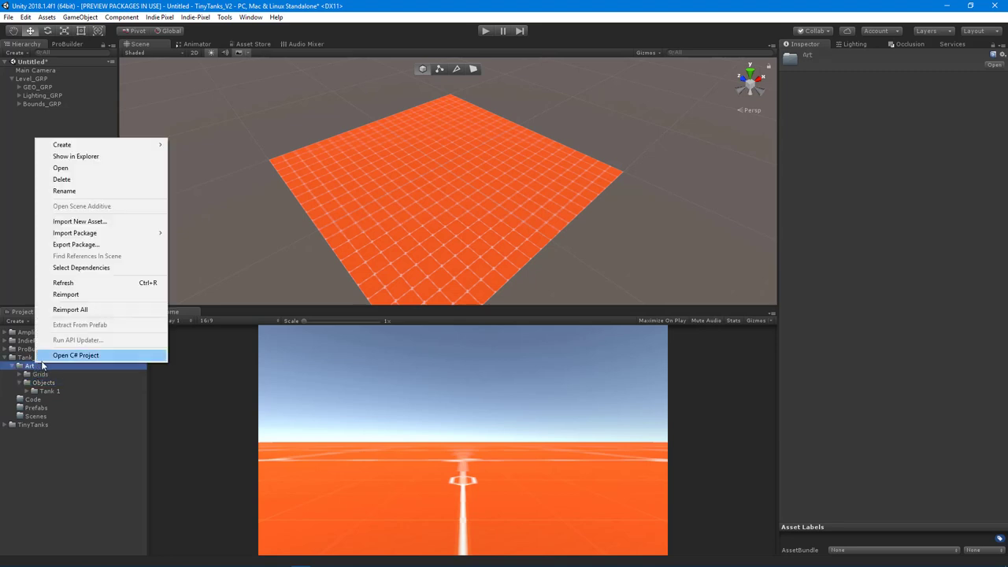
mouse_move(122, 143)
click(200, 147)
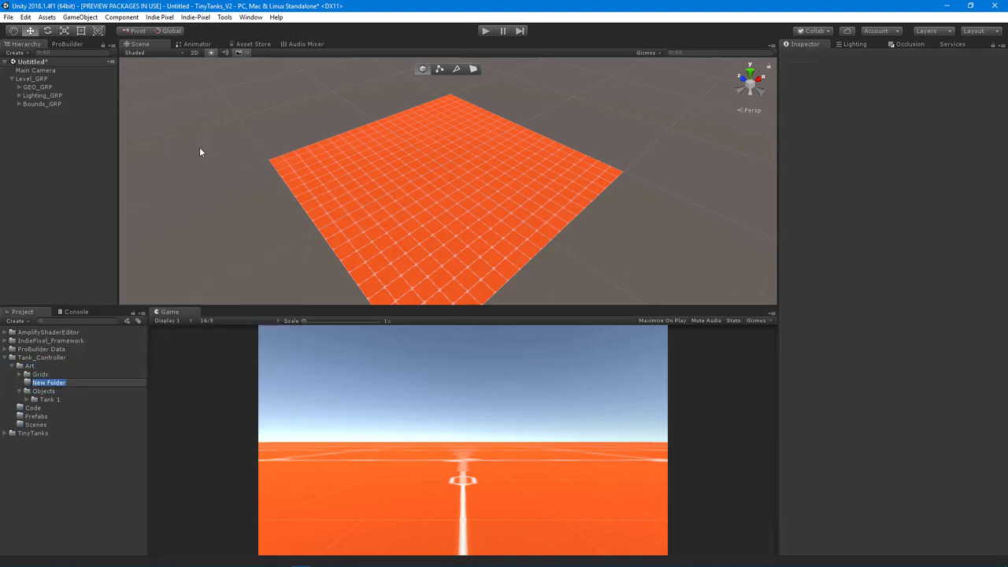
text(Global_Materials)
key(Return)
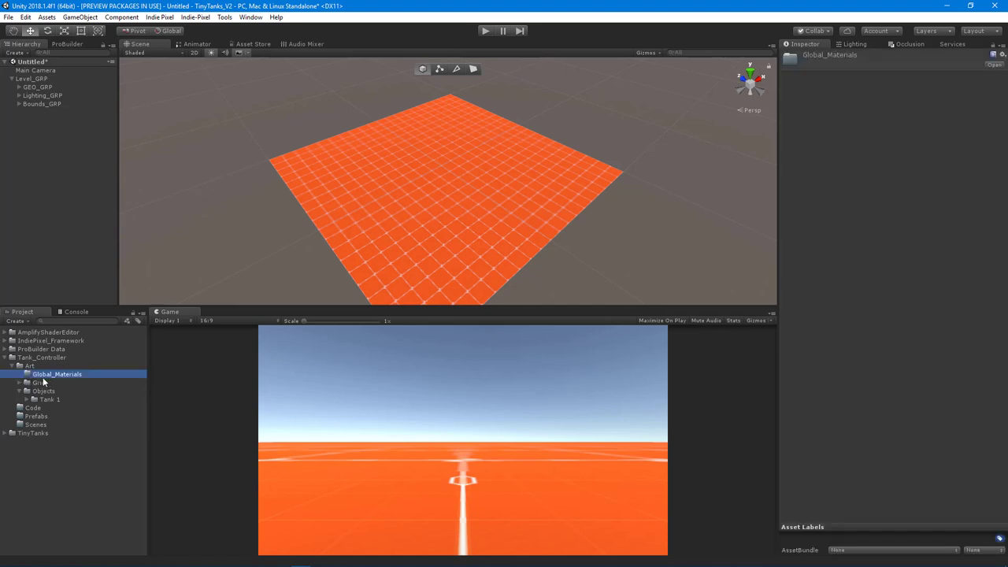
drag(43, 384, 52, 376)
Rename the Tank 1 folder in Tank_Controller's Objects folder to Tank
click(53, 391)
key(F2)
key(Right)
key(BackSpace)
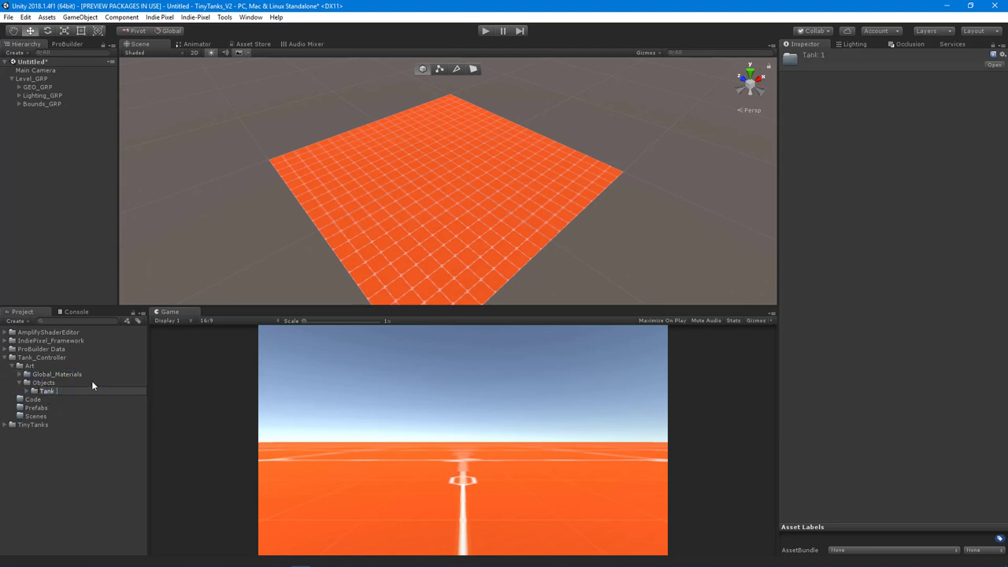
key(Return)
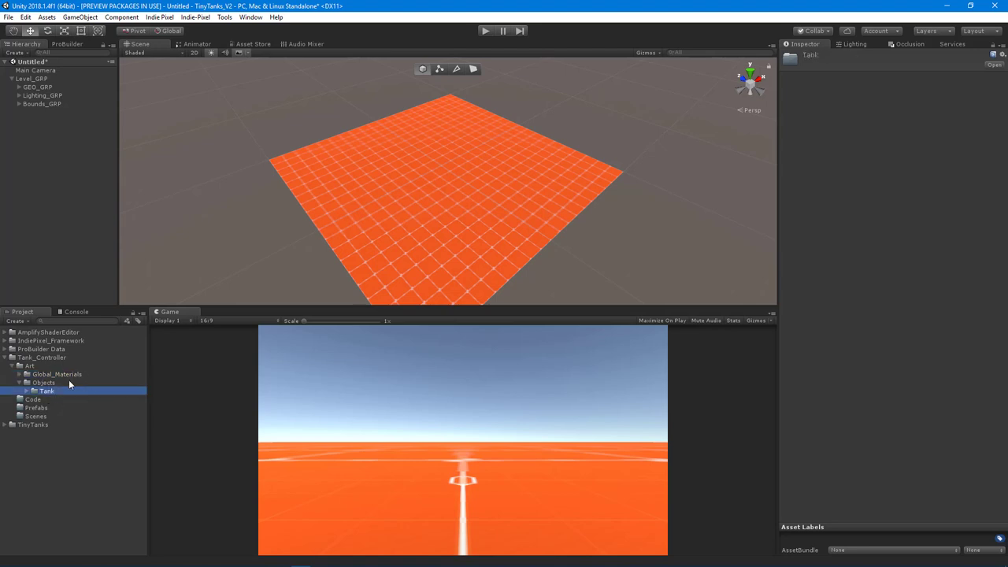
Move the Tank_001 model out of Textures into the Tank folder and delete the Textures folder
click(26, 391)
click(34, 400)
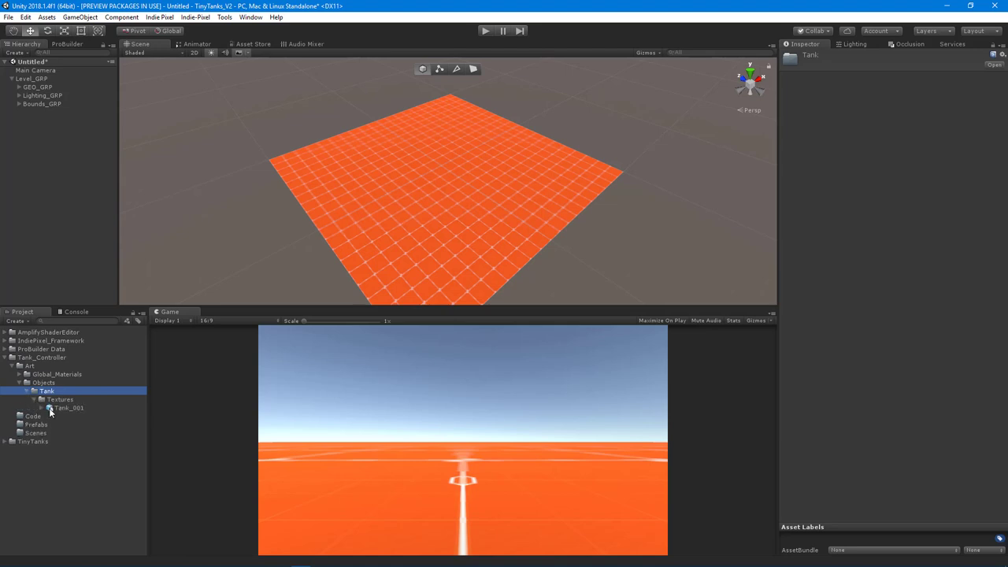
drag(57, 405, 46, 394)
click(56, 401)
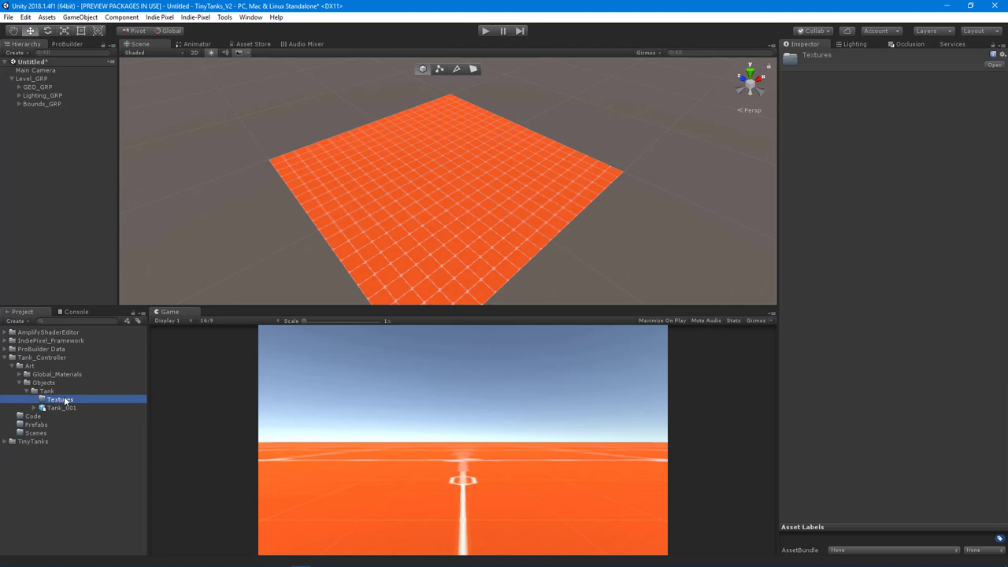
key(Delete)
click(532, 312)
Add the Tank_001 model to the scene and frame it from a low angle
drag(61, 403, 47, 151)
key(f)
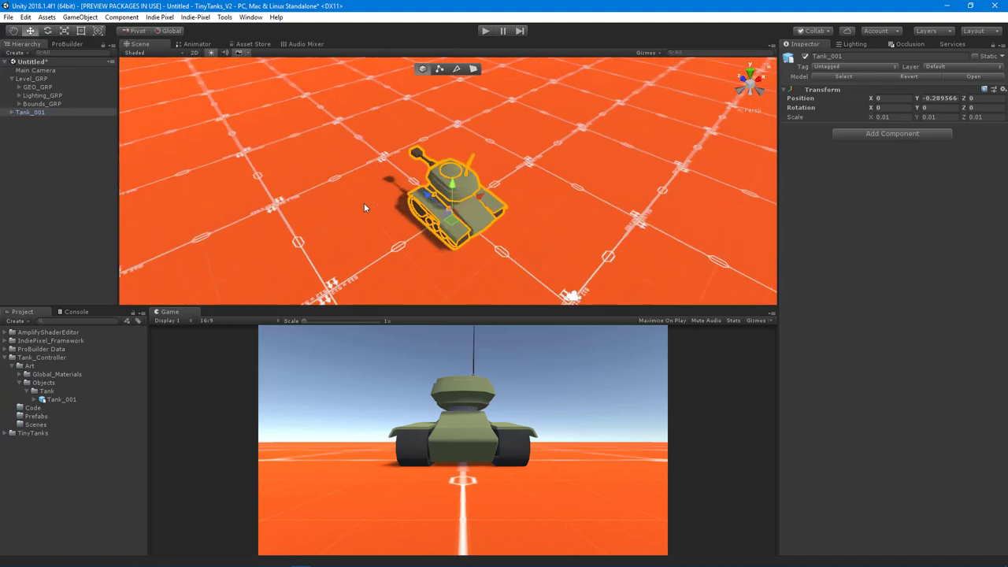
alt+drag(364, 202, 567, 263)
click(232, 209)
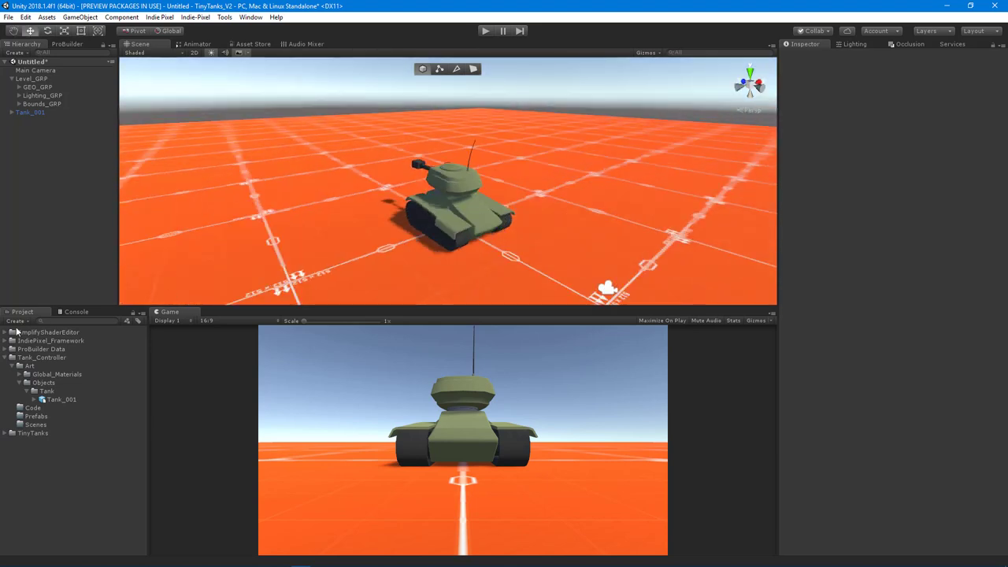
Duplicate the Reticle folder in TinyTanks/Art/Objects and move the copy into Tank_Controller's Art folder
click(20, 381)
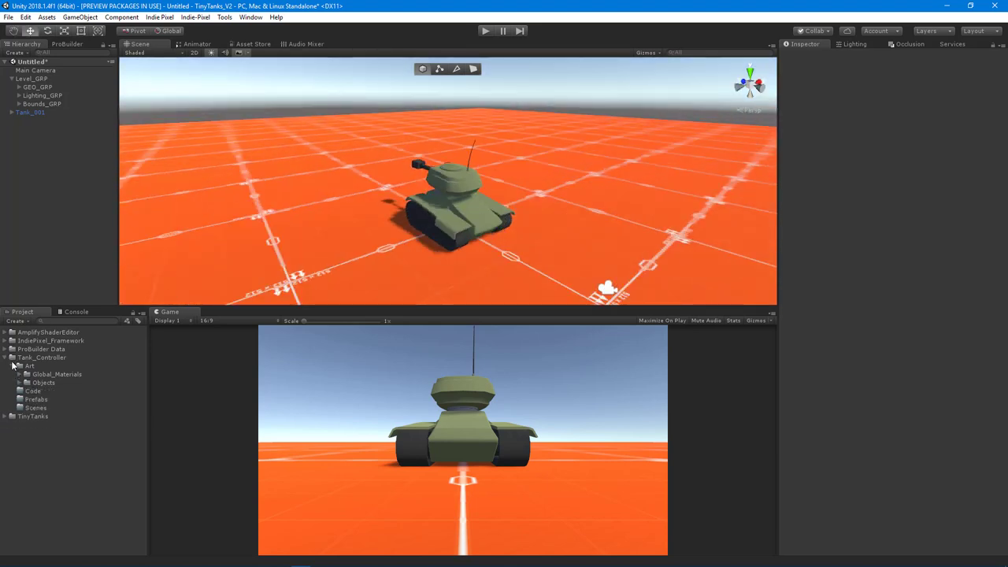
click(13, 360)
click(19, 366)
click(6, 399)
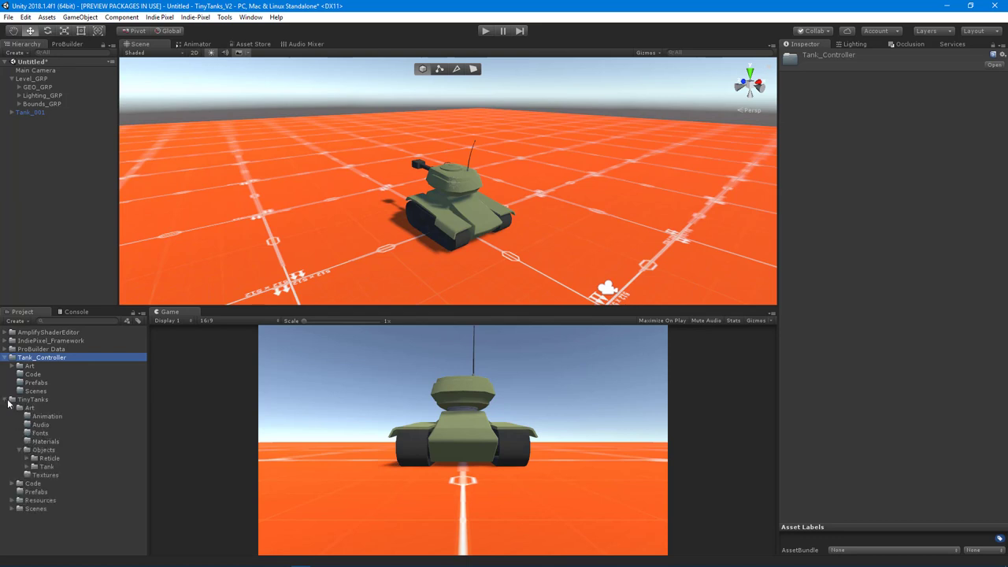
click(38, 459)
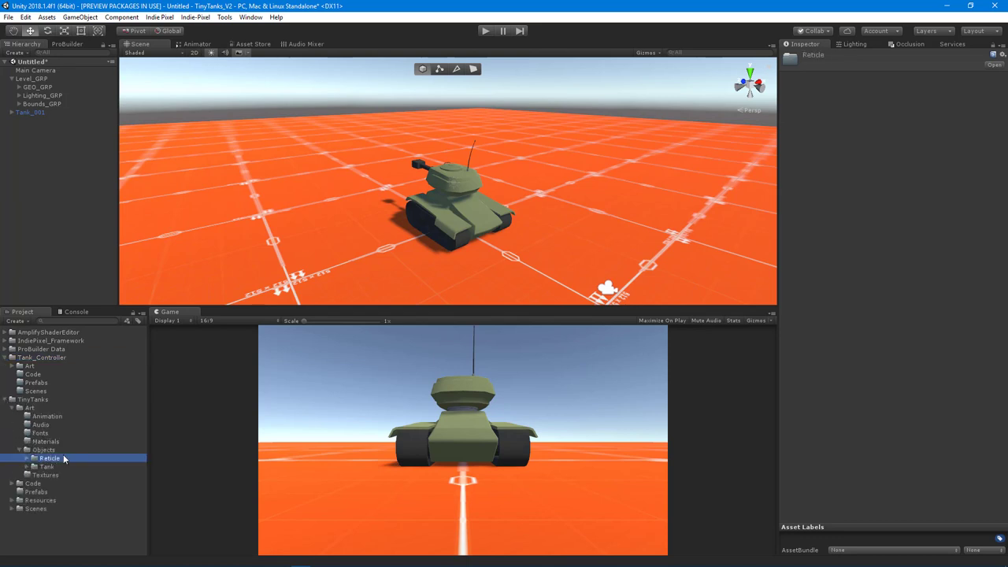
key(ctrl+d)
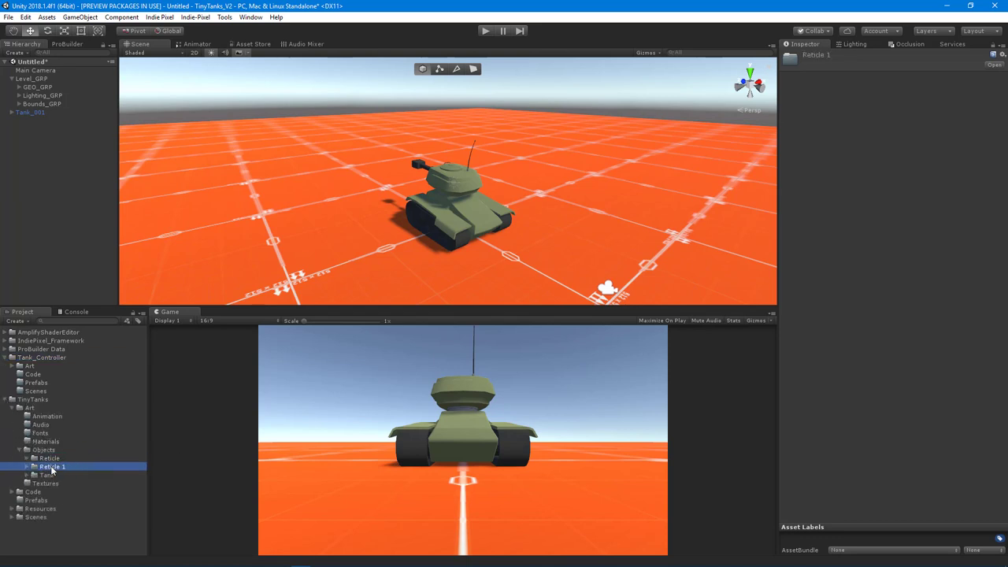
drag(52, 469, 29, 365)
Move the copied Reticle 1 folder into Tank_Controller's Objects folder and rename it Reticle
click(6, 399)
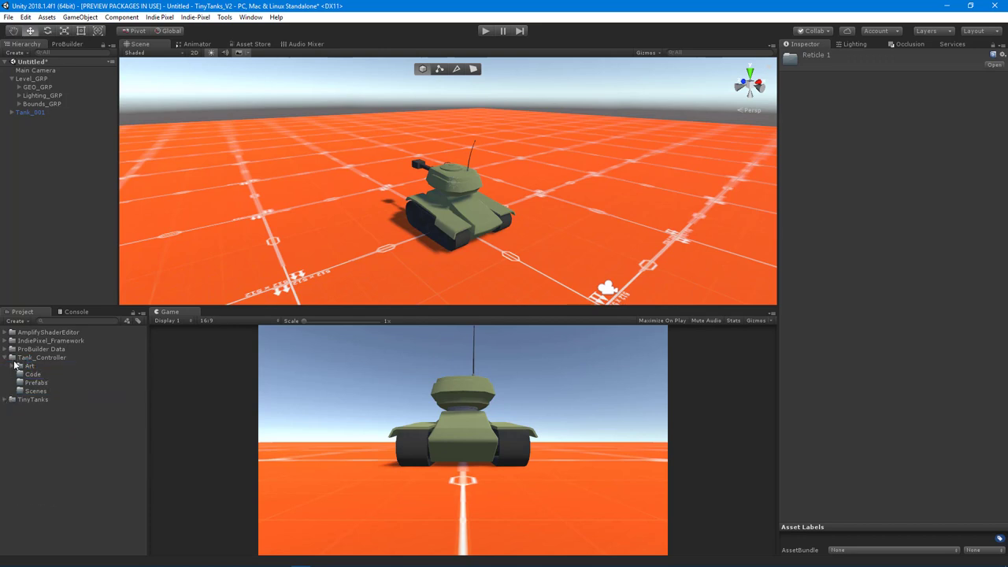
click(12, 366)
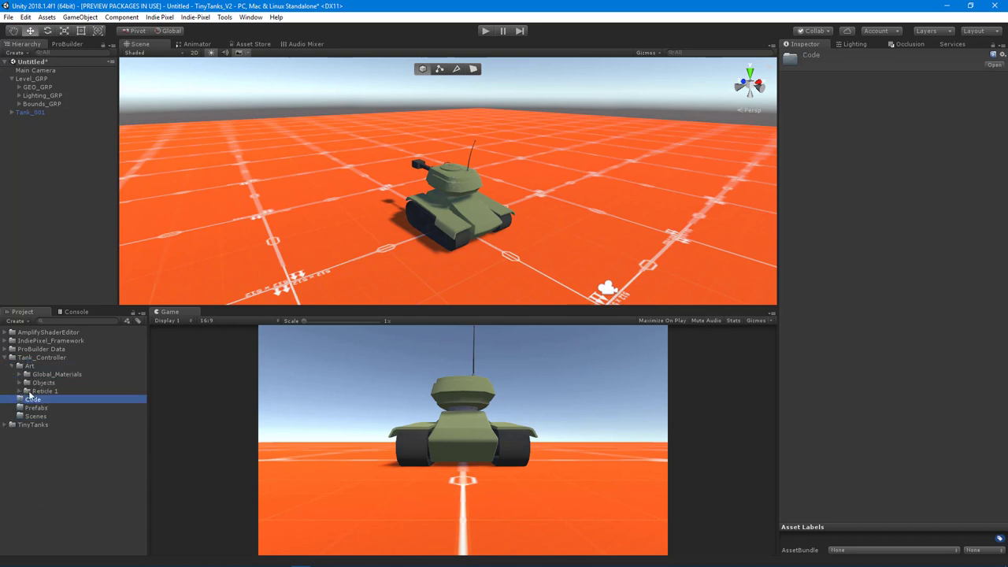
drag(32, 393, 34, 385)
click(67, 393)
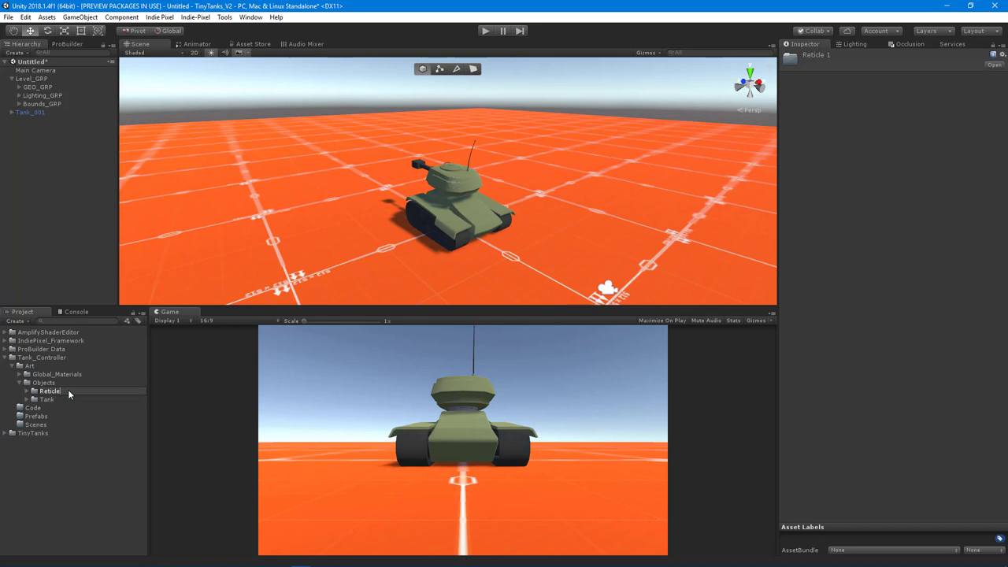
key(Return)
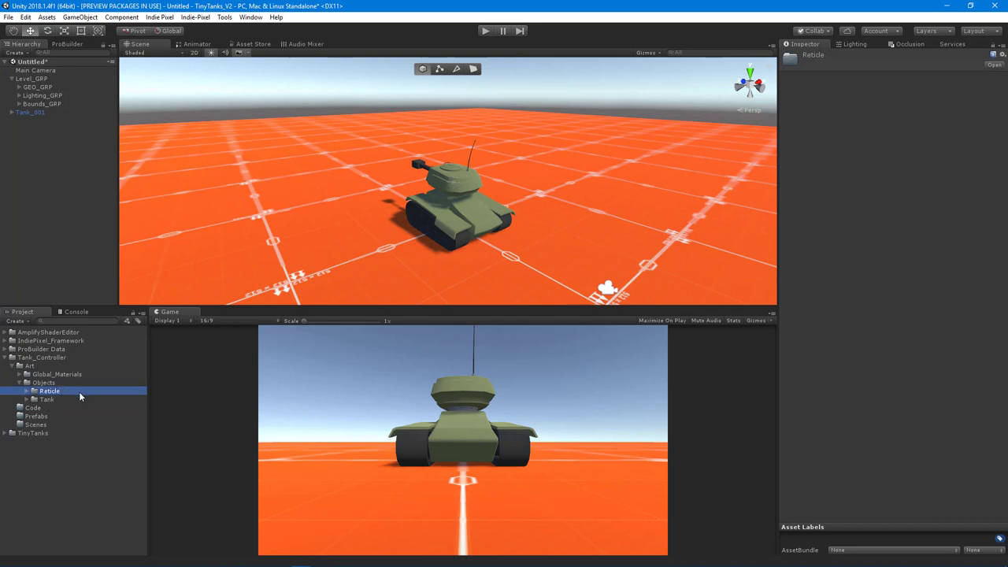
Add the Reticle_001 model to the scene and move it in front of the tank to about X -4.94, Z 10.71
click(27, 390)
drag(53, 400, 36, 130)
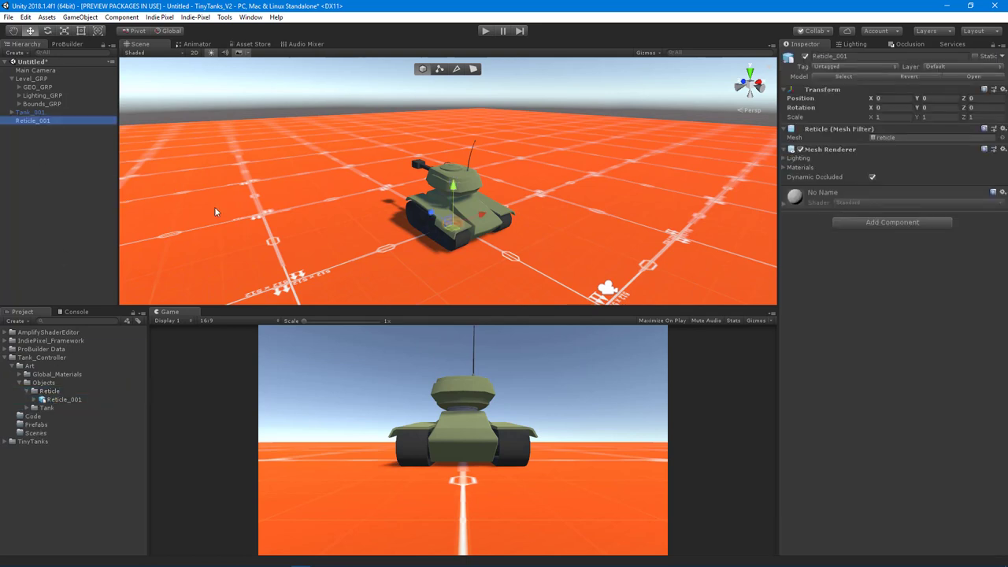
alt+drag(216, 211, 237, 244)
drag(450, 227, 389, 211)
Scale Reticle_001 up uniformly to about 4.1
key(f)
scroll(448, 181, down, 3)
middle_drag(378, 212, 442, 233)
key(r)
drag(426, 183, 591, 175)
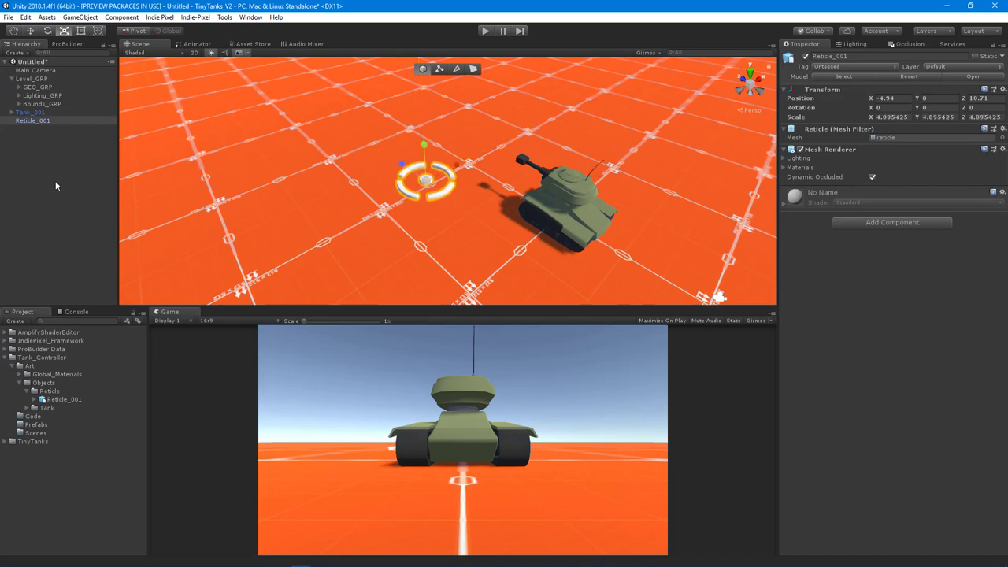
click(56, 184)
Collapse Level_GRP in the hierarchy and the whole Tank_Controller folder tree in the project
alt+drag(236, 197, 464, 209)
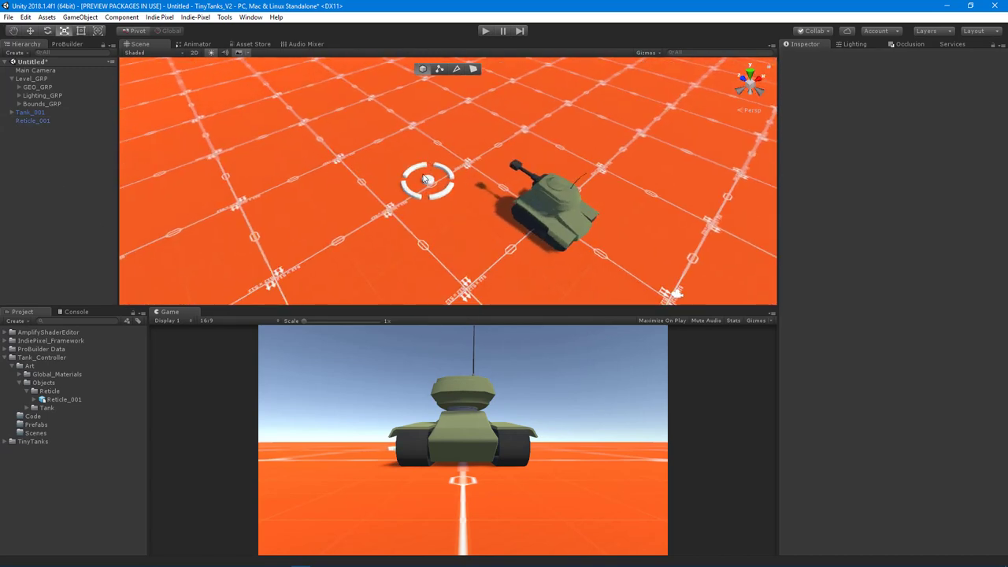
click(425, 184)
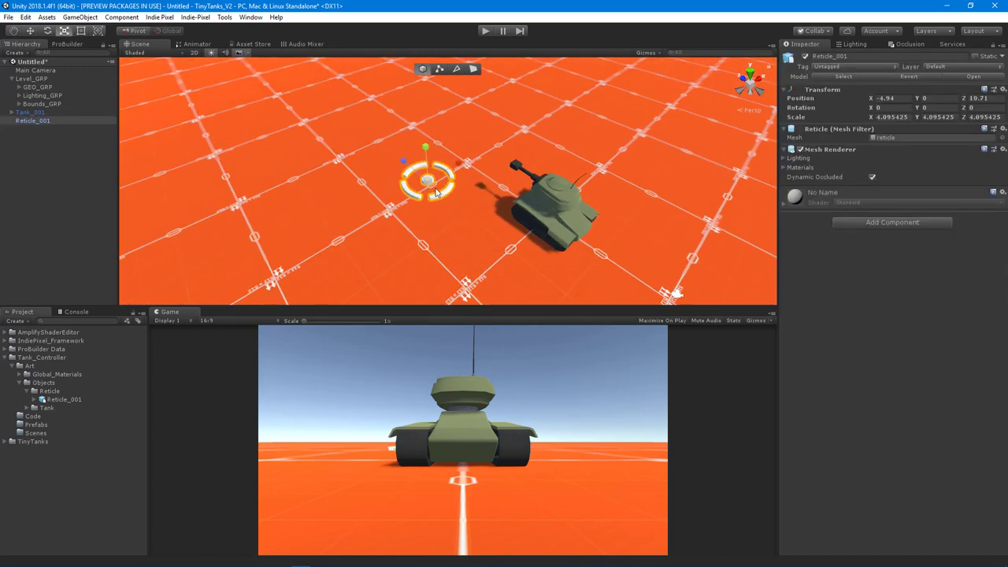
click(30, 186)
click(11, 79)
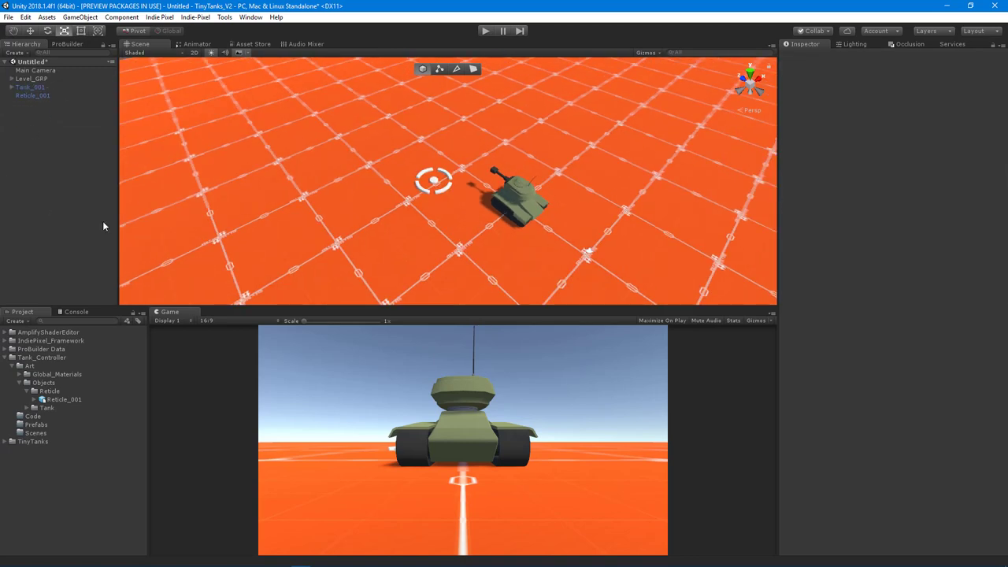
alt+drag(236, 225, 367, 188)
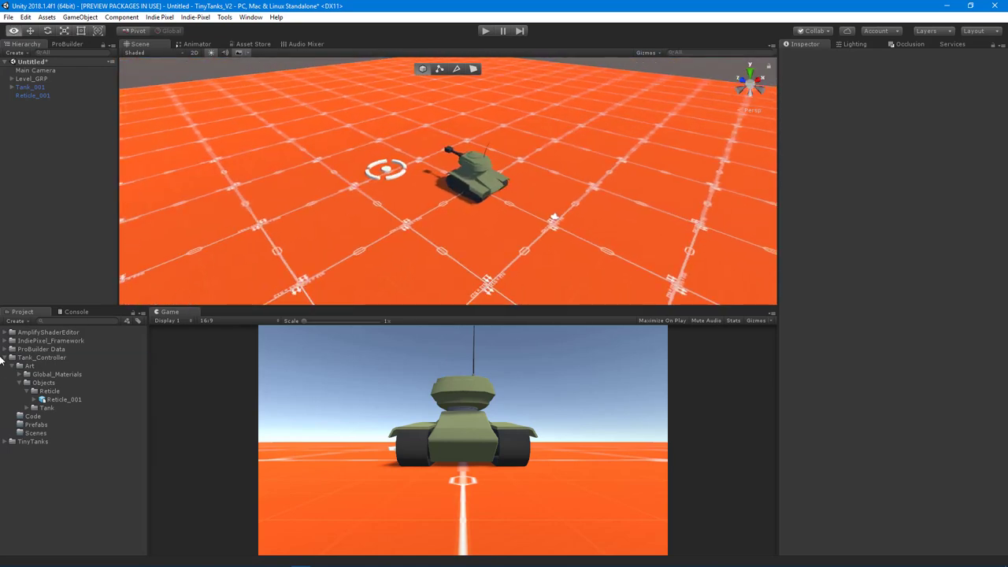
click(41, 357)
click(11, 356)
click(21, 446)
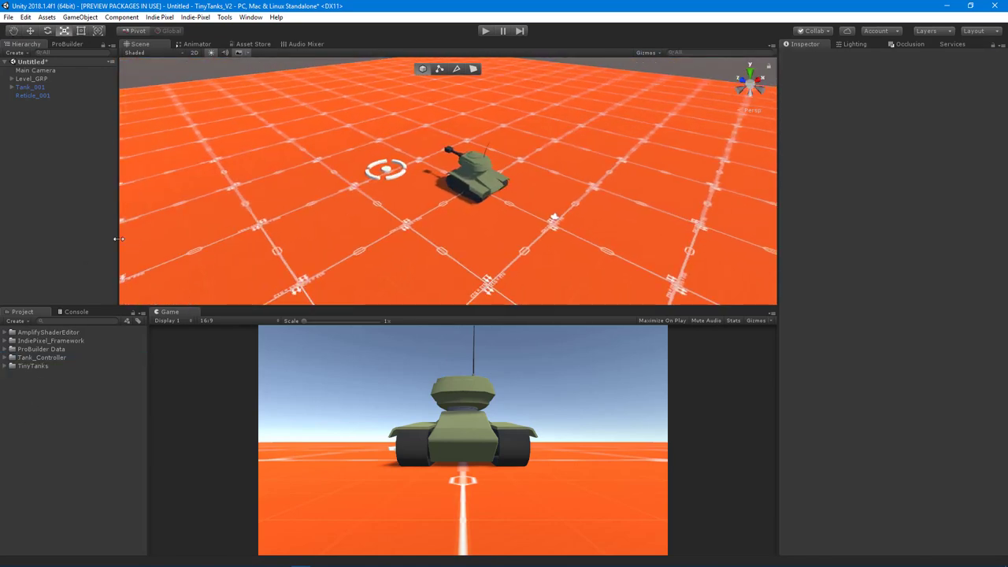
Narrow the hierarchy slightly to widen the scene view and select Reticle_001
drag(120, 235, 109, 238)
alt+drag(770, 258, 473, 225)
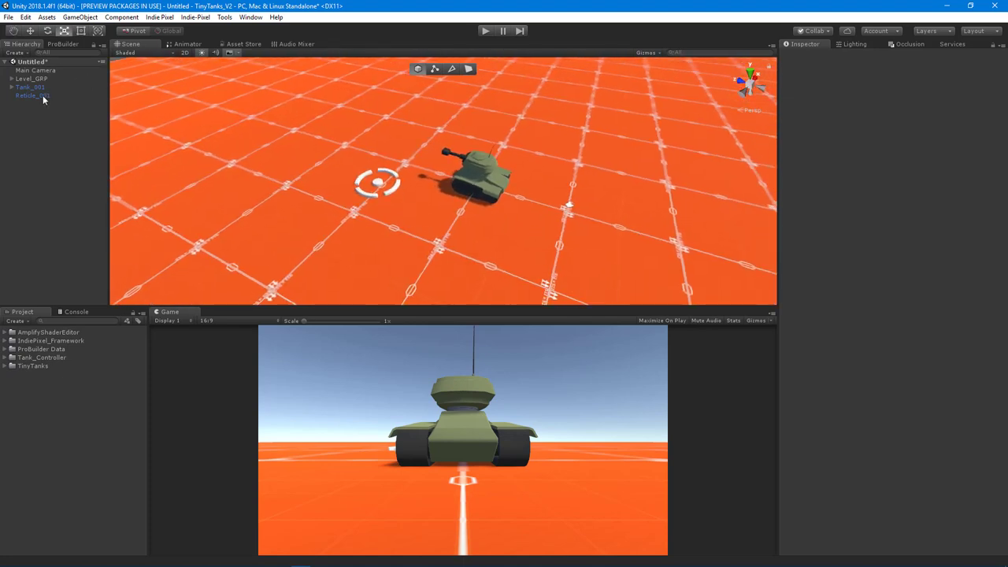
click(43, 95)
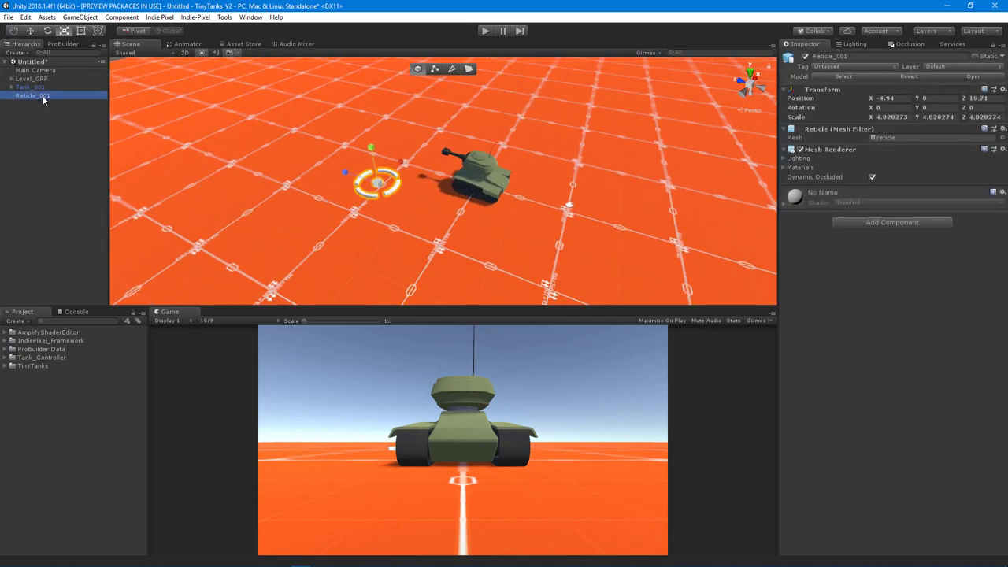